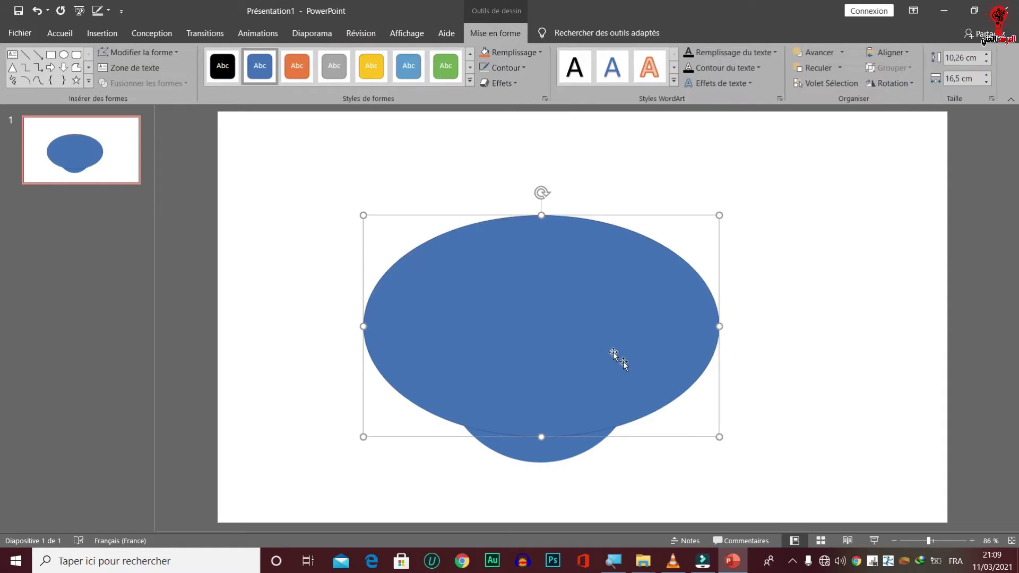
Remove the outline of the large ellipse and fill it with the darker green theme colour
{"action": "left_click", "coordinate": [602, 342]}
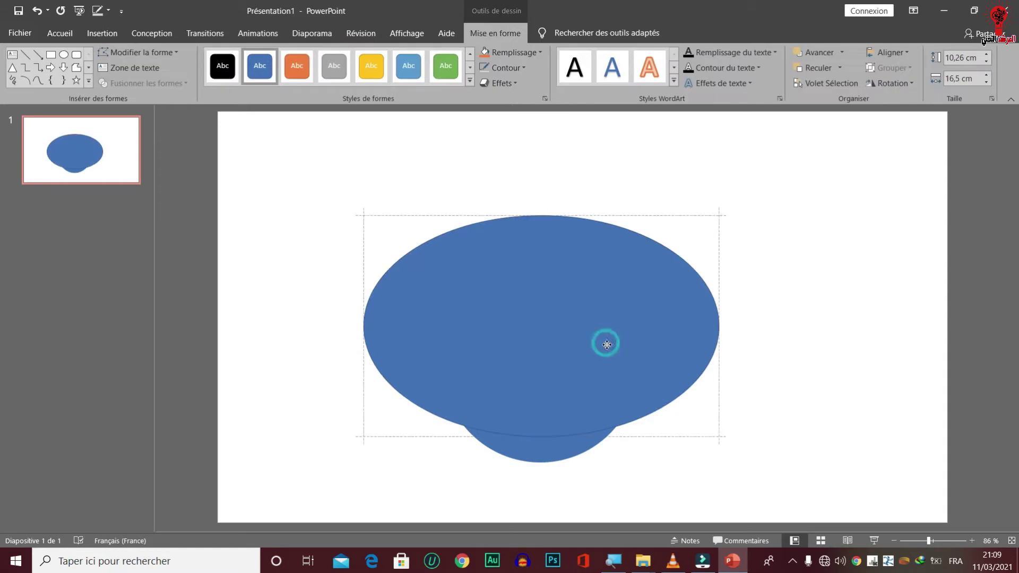
{"action": "left_click", "coordinate": [507, 67]}
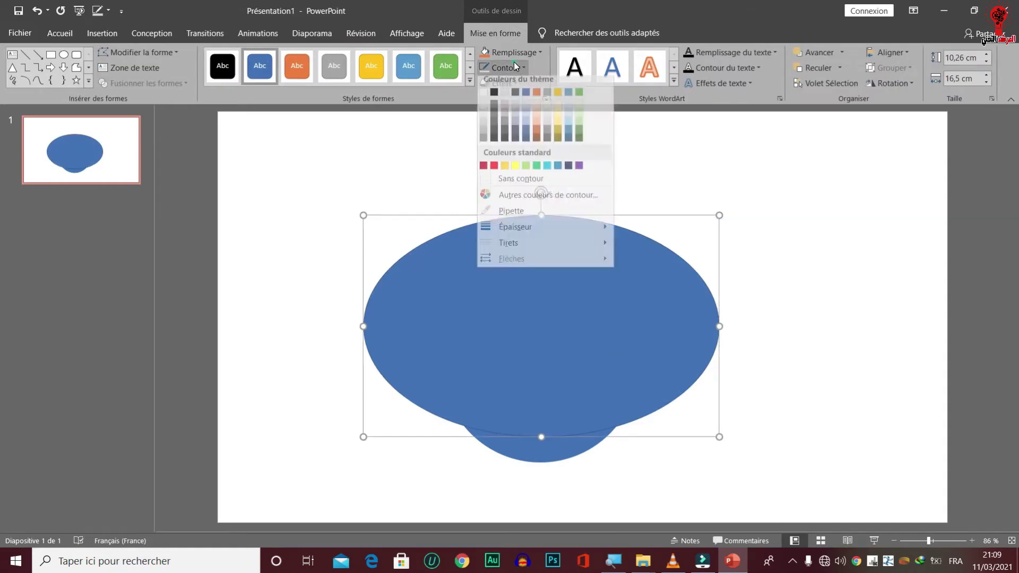
{"action": "left_click", "coordinate": [510, 186]}
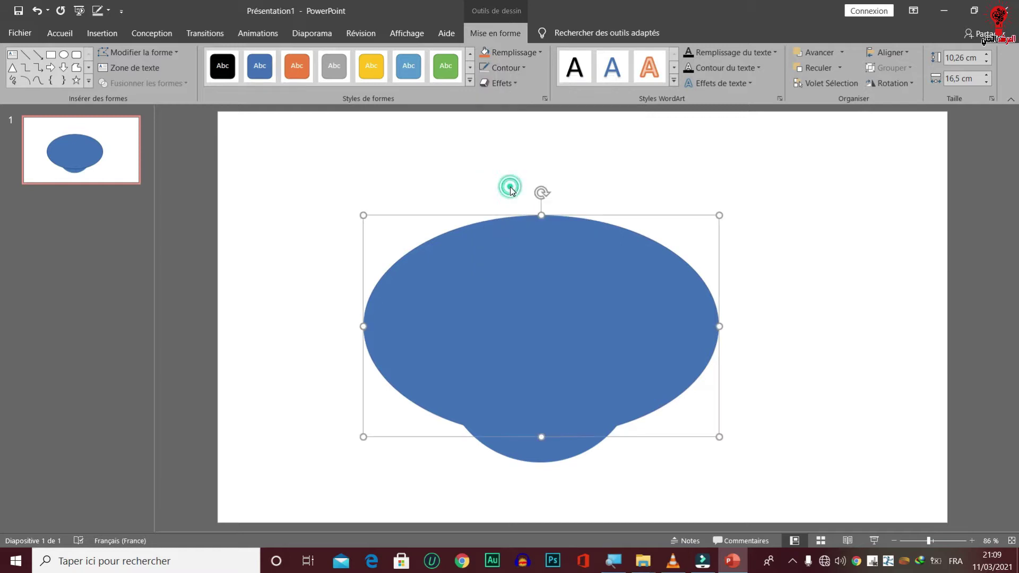
{"action": "left_click", "coordinate": [512, 52]}
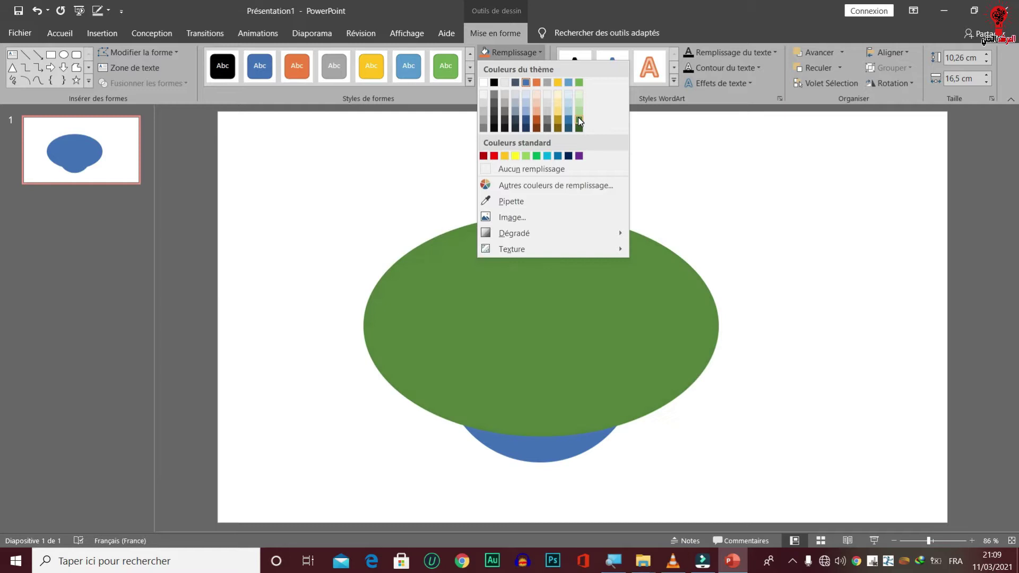
{"action": "left_click", "coordinate": [578, 117]}
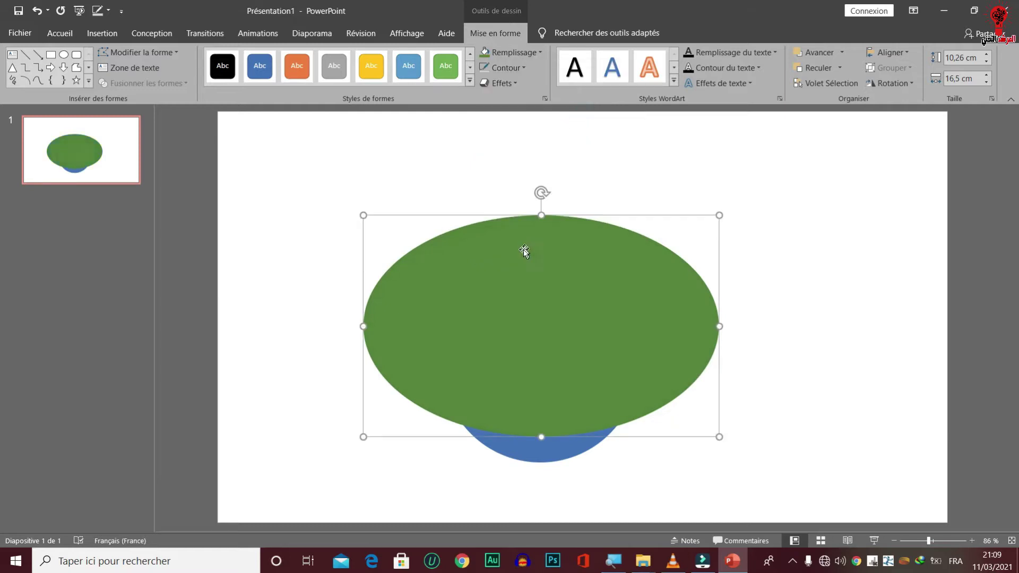
Set the green ellipse's fill transparency to 31 % in the shape formatting options
{"action": "right_click", "coordinate": [505, 307]}
{"action": "left_click", "coordinate": [541, 281]}
{"action": "left_click", "coordinate": [870, 193]}
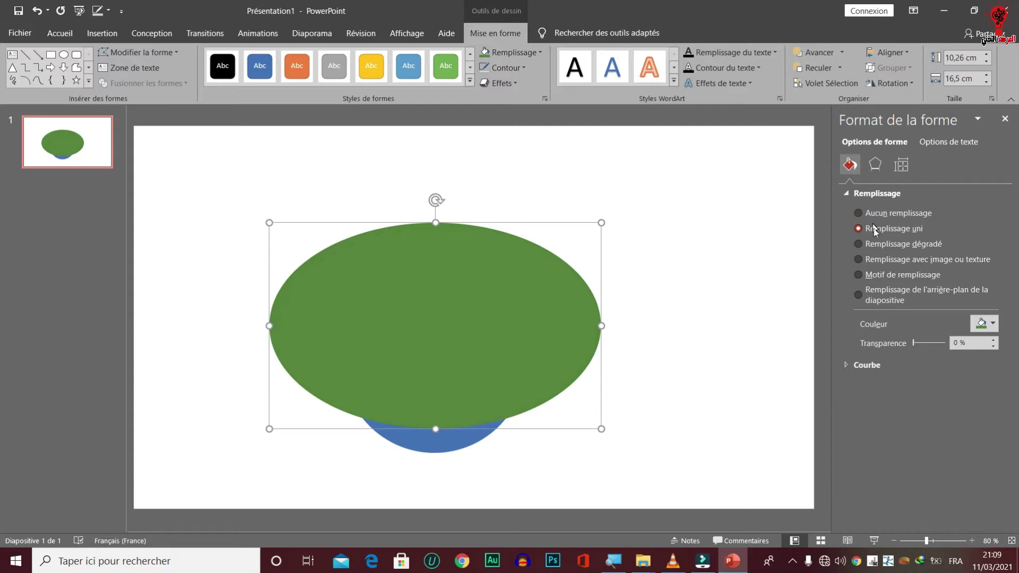
{"action": "left_click_drag", "start_coordinate": [915, 345], "coordinate": [922, 345]}
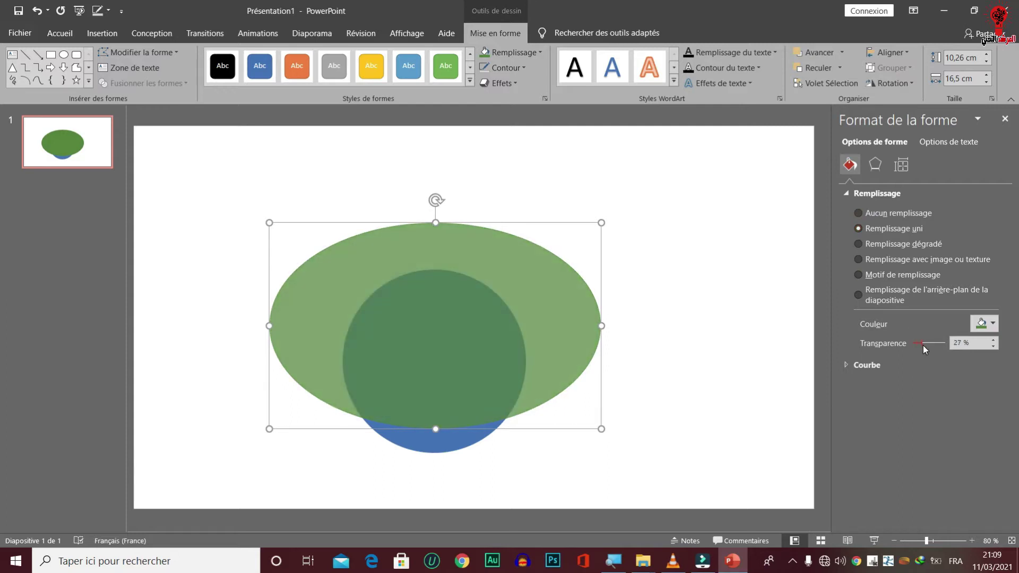
{"action": "left_click", "coordinate": [710, 343]}
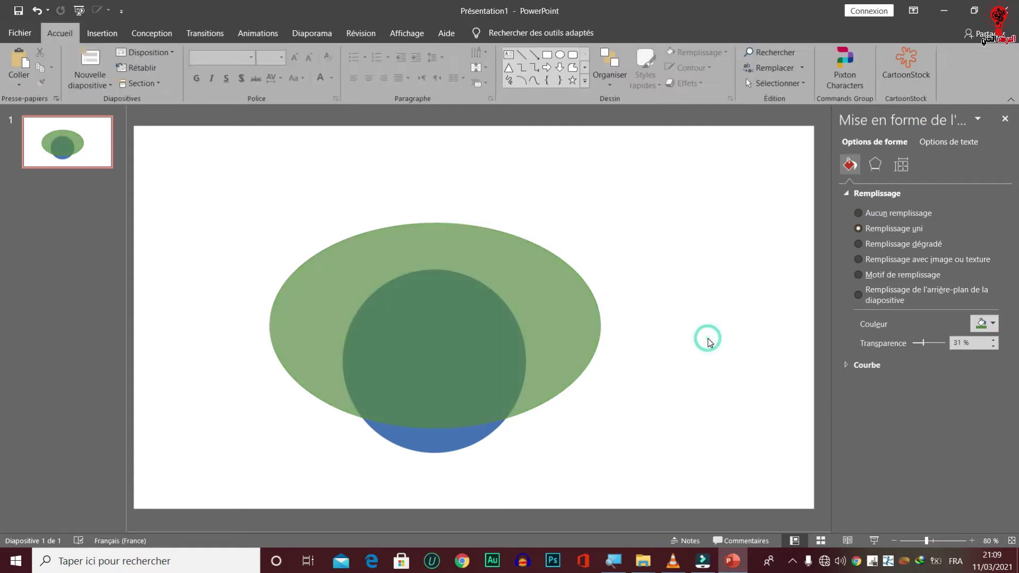
Duplicate the semi-transparent green ellipse twice, placing each copy straight above the previous one so that they overlap
{"action": "left_click", "coordinate": [469, 361]}
{"action": "left_click_drag", "start_coordinate": [469, 359], "coordinate": [464, 315]}
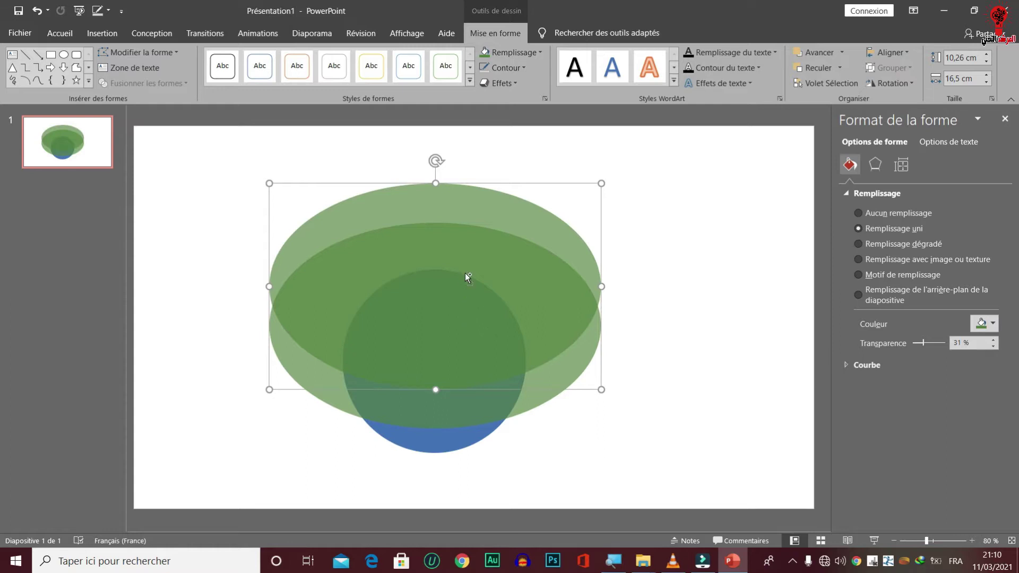
{"action": "key", "text": "ctrl+d"}
{"action": "left_click_drag", "start_coordinate": [465, 273], "coordinate": [465, 269]}
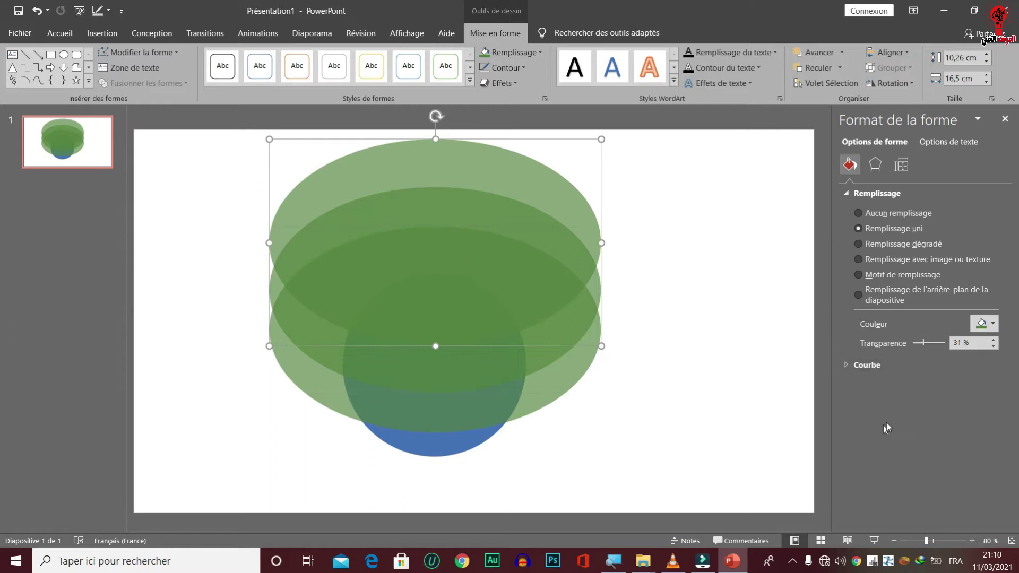
Set the uppermost ellipse's transparency to 69 % and place a duplicate of it straight above
{"action": "left_click_drag", "start_coordinate": [924, 346], "coordinate": [936, 346]}
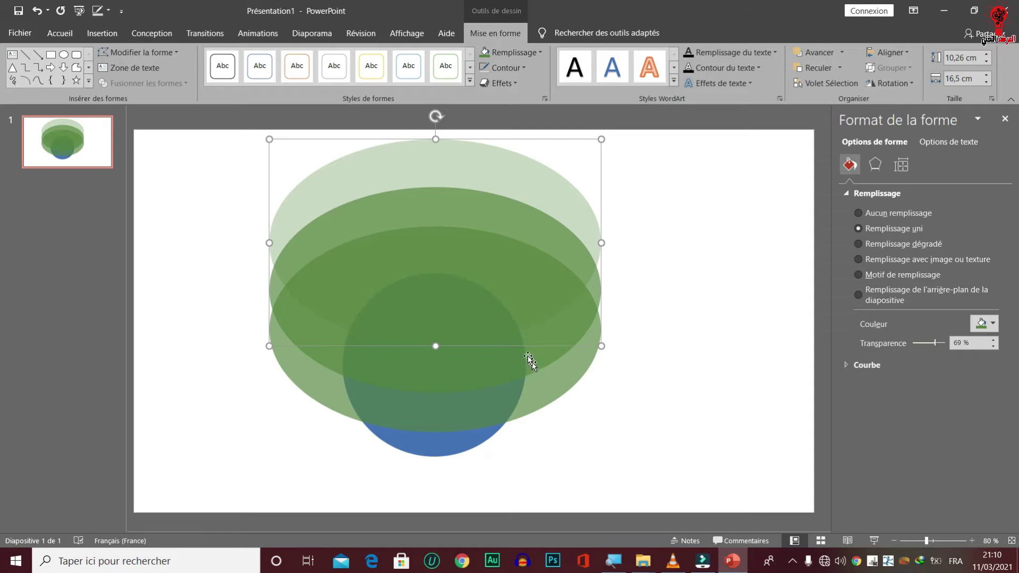
{"action": "left_click_drag", "start_coordinate": [469, 311], "coordinate": [443, 270]}
{"action": "left_click", "coordinate": [793, 292]}
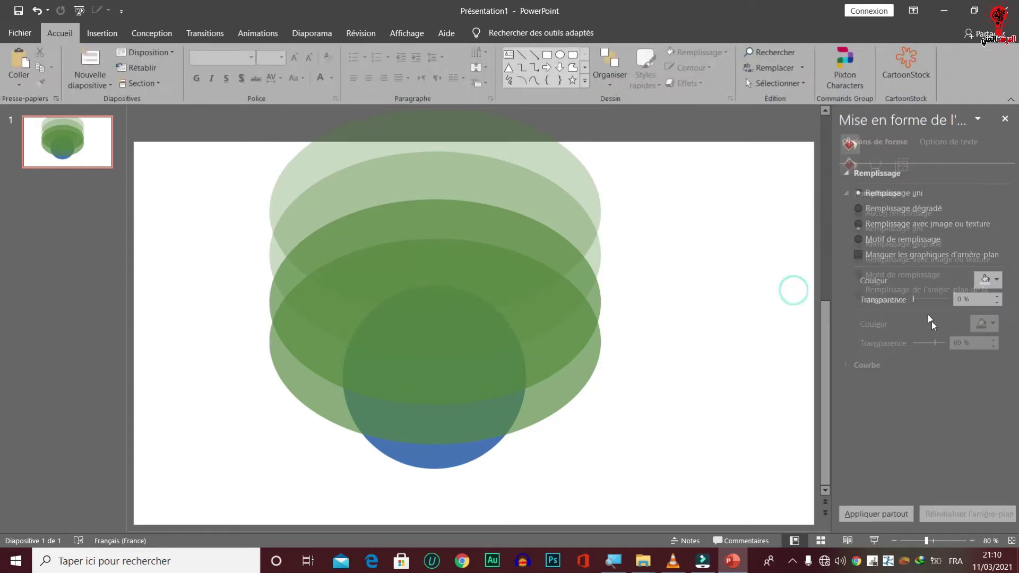
Set the fill transparency of the topmost ellipse to 91 %
{"action": "left_click", "coordinate": [551, 243]}
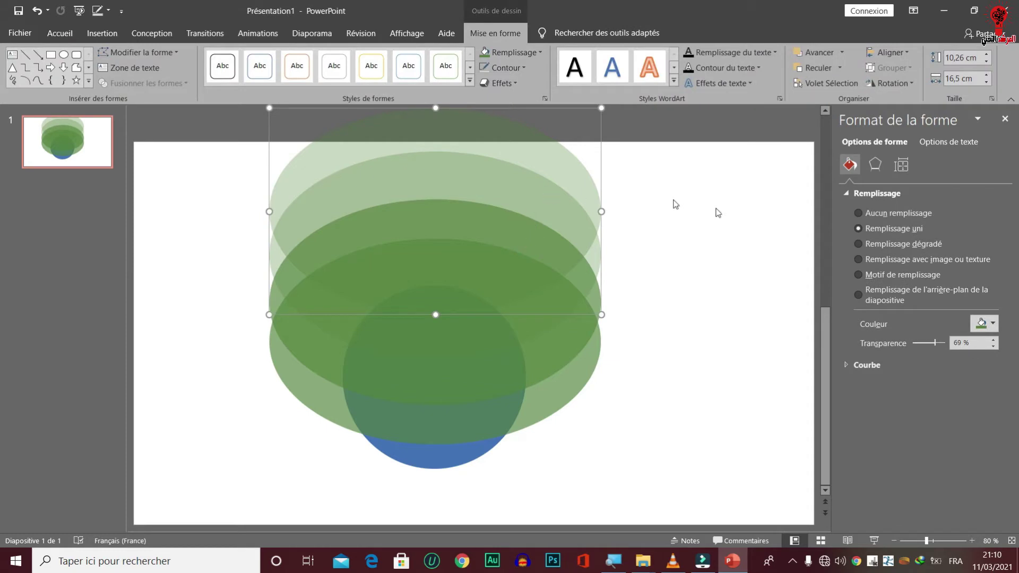
{"action": "left_click_drag", "start_coordinate": [937, 345], "coordinate": [944, 345]}
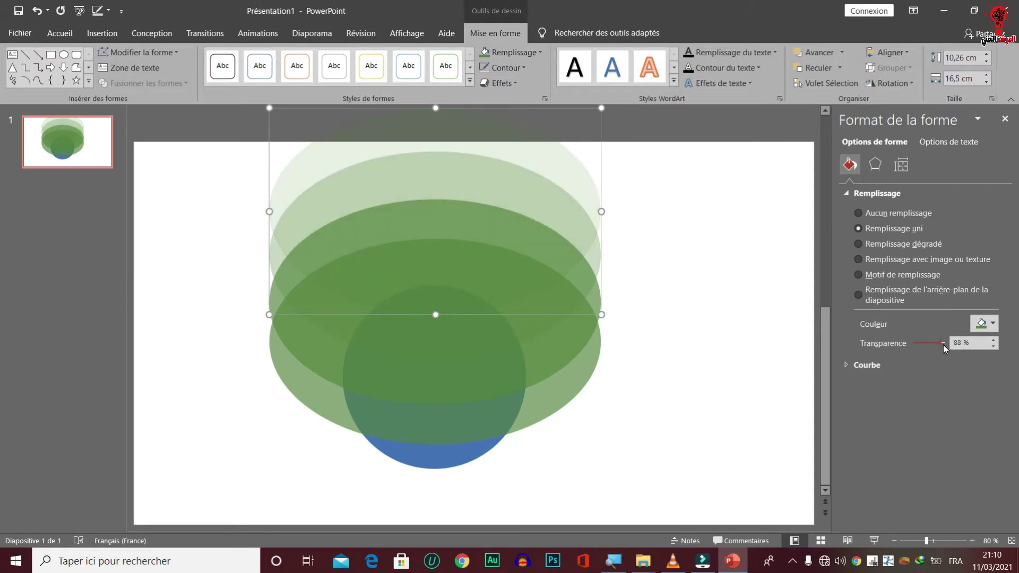
{"action": "left_click", "coordinate": [800, 314]}
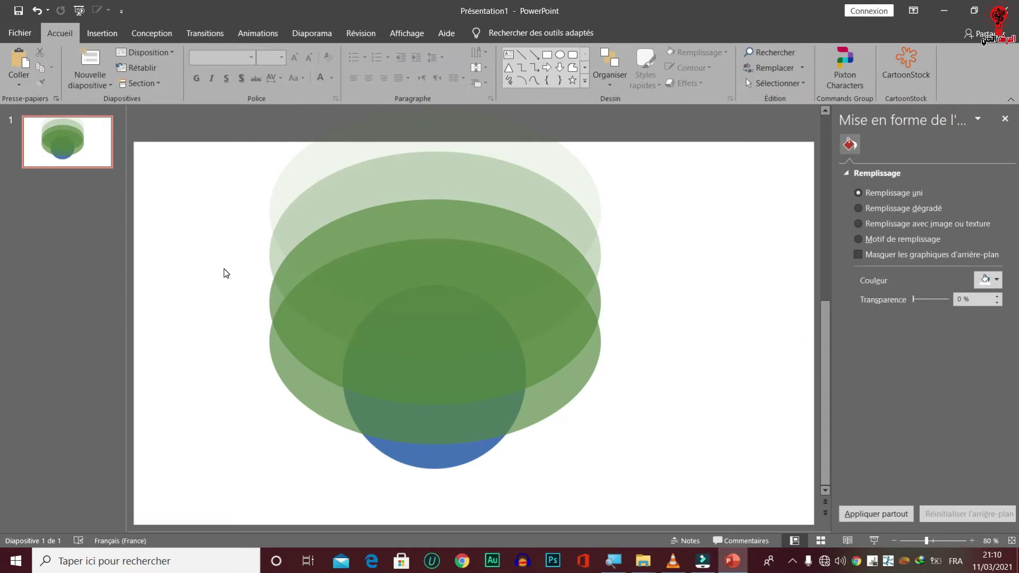
Fragment the circle and all four overlapping ellipses into separate pieces with Merge Shapes
{"action": "key", "text": "ctrl+a"}
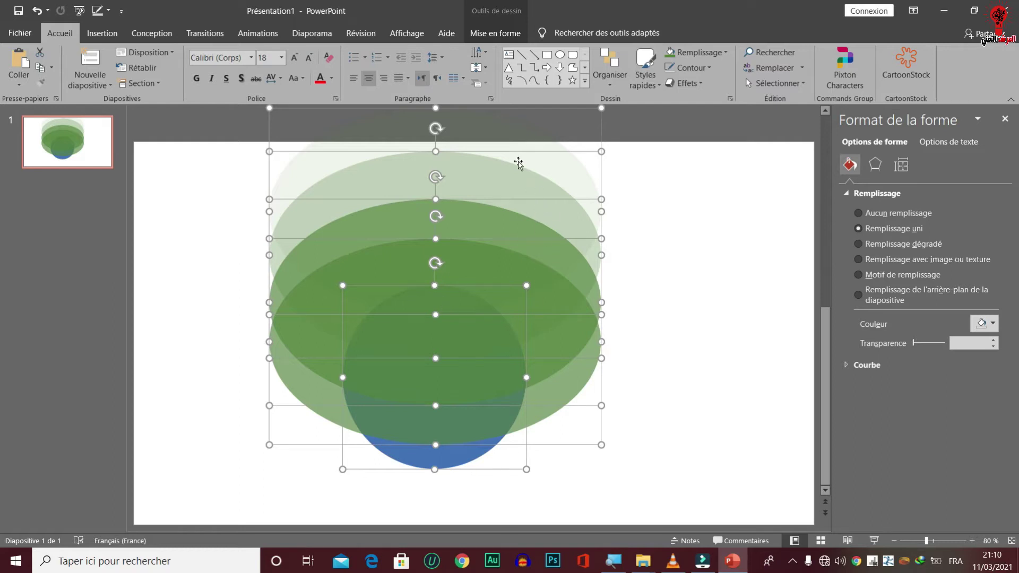
{"action": "left_click", "coordinate": [492, 39]}
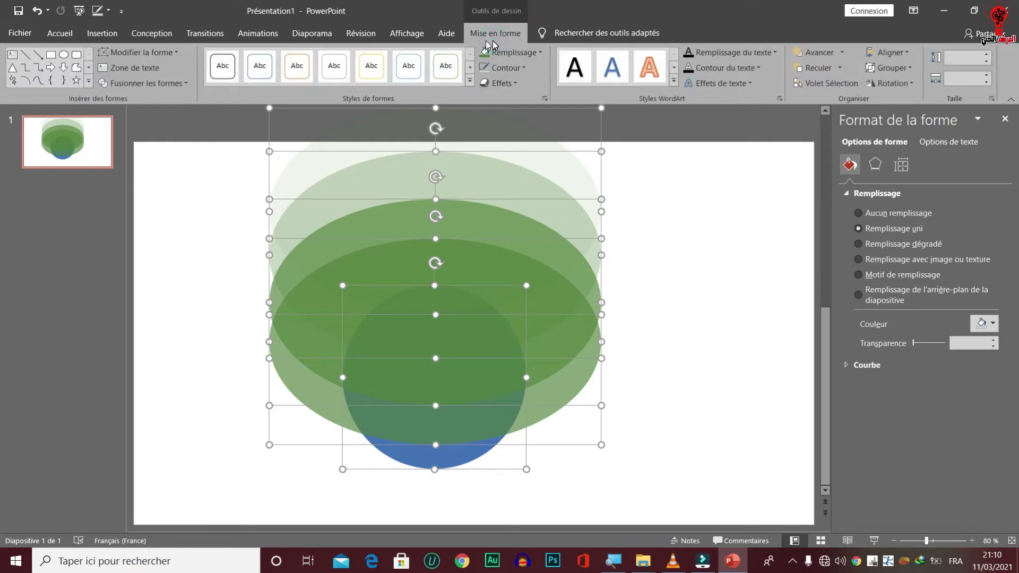
{"action": "left_click", "coordinate": [186, 83]}
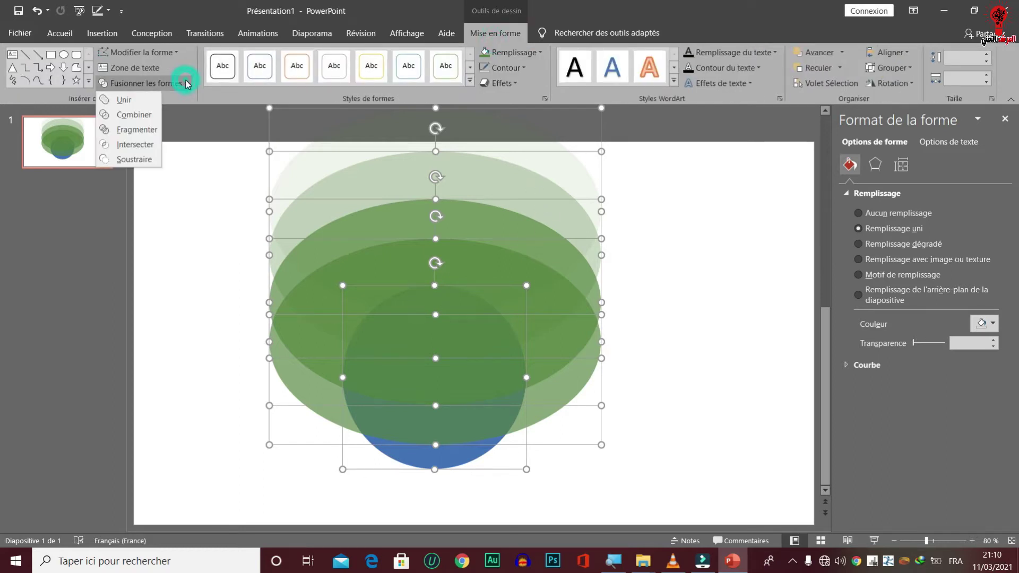
{"action": "left_click", "coordinate": [144, 131]}
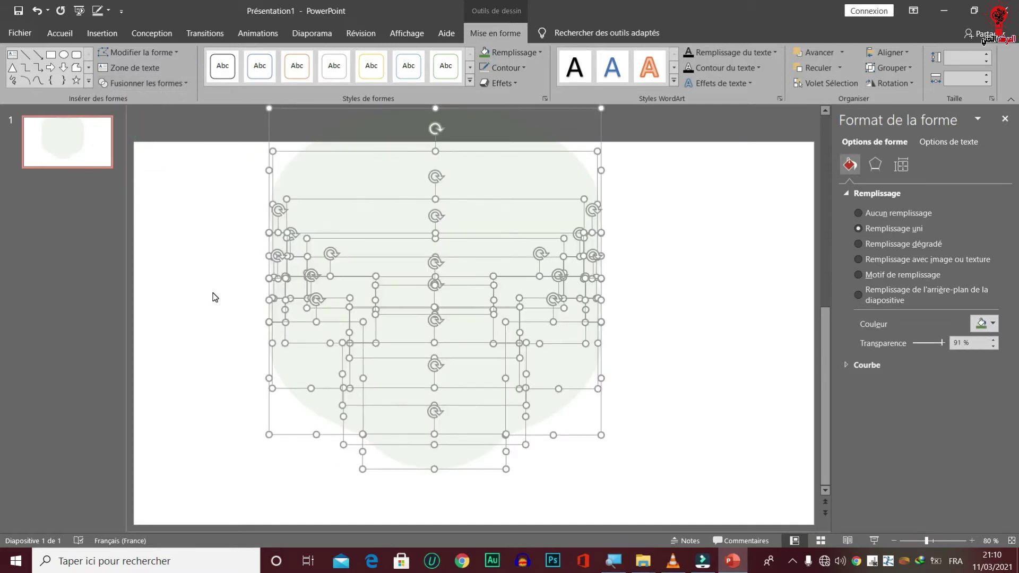
{"action": "left_click", "coordinate": [213, 297]}
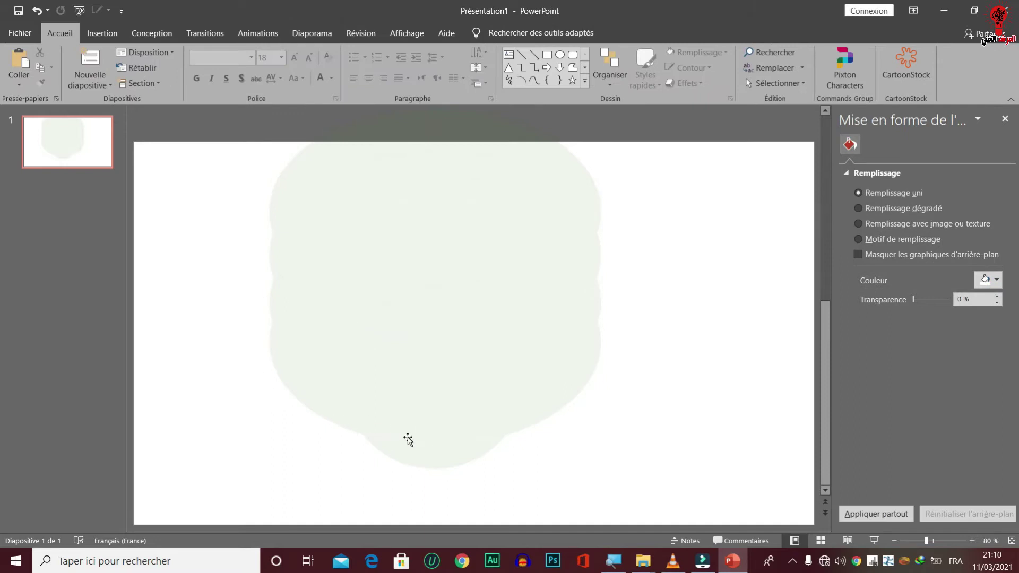
Select the five slices that form the circle and move them together to the empty area right of the ellipse pieces
{"action": "left_click", "coordinate": [416, 450]}
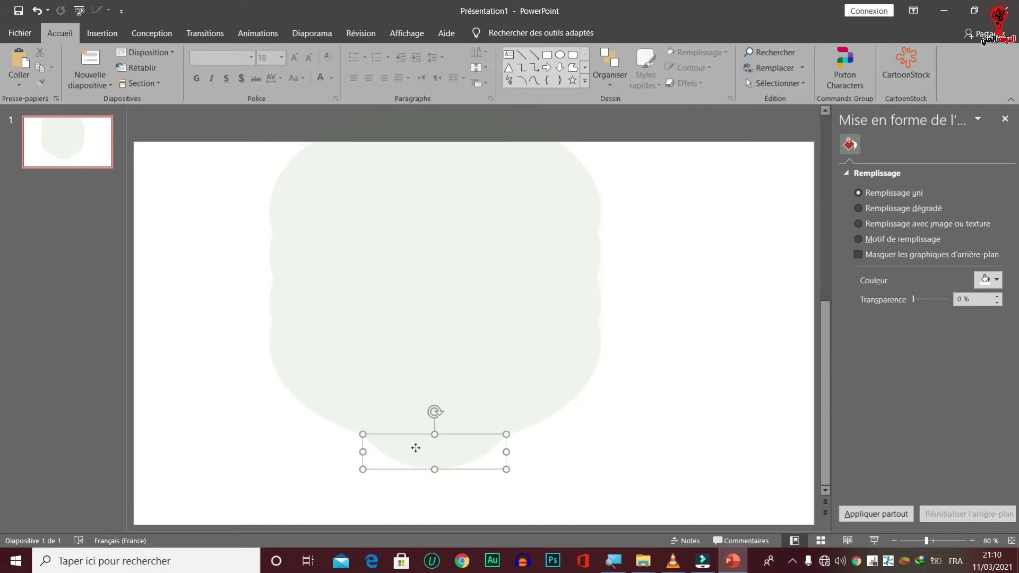
{"action": "left_click", "coordinate": [413, 415], "text": "shift"}
{"action": "left_click", "coordinate": [413, 374], "text": "shift"}
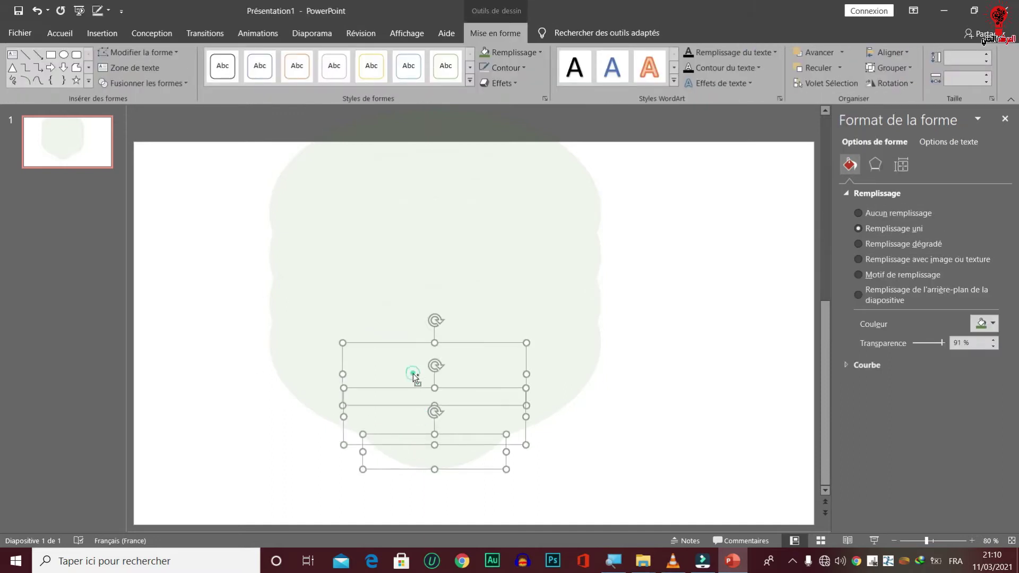
{"action": "left_click", "coordinate": [410, 330], "text": "shift"}
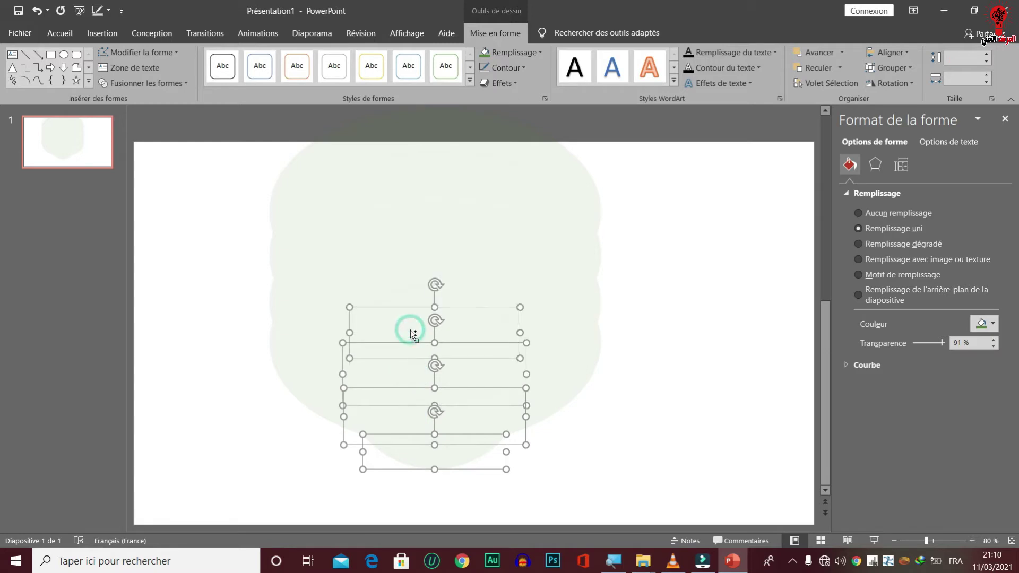
{"action": "left_click", "coordinate": [408, 297], "text": "shift"}
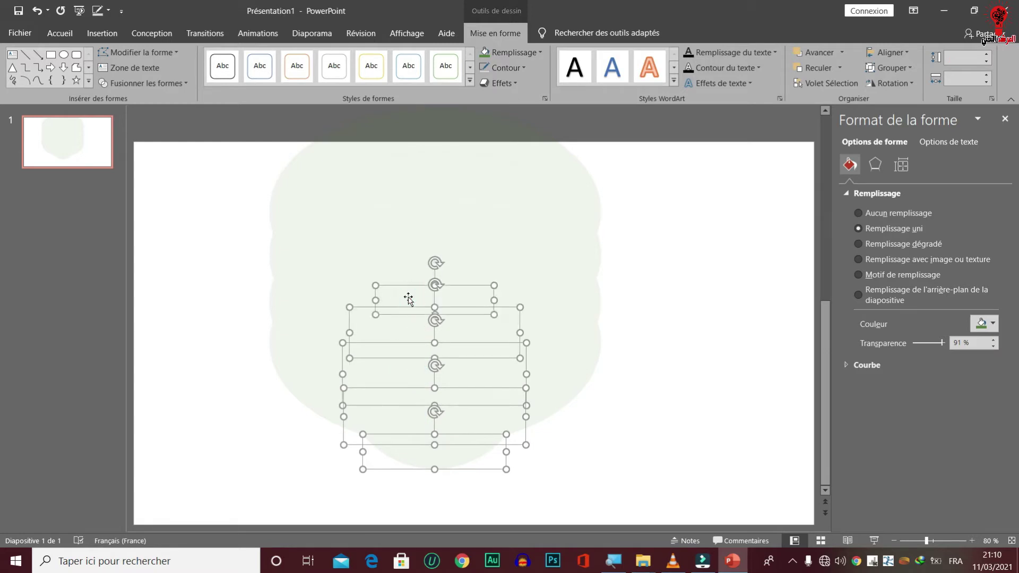
{"action": "left_click_drag", "start_coordinate": [409, 298], "coordinate": [678, 297]}
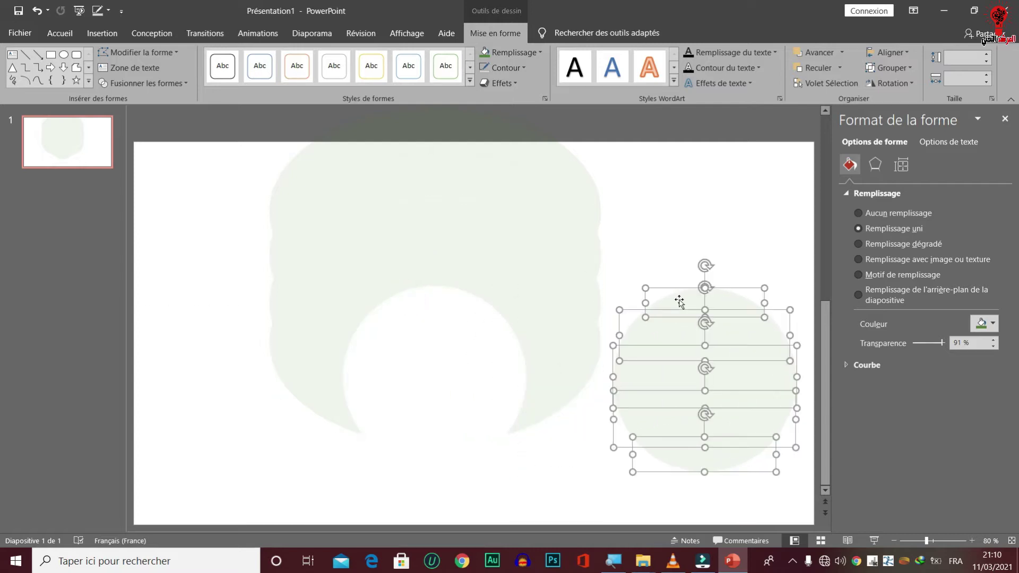
Delete all the leftover ellipse pieces around the circular gap, keeping only the sliced circle
{"action": "left_click", "coordinate": [216, 274]}
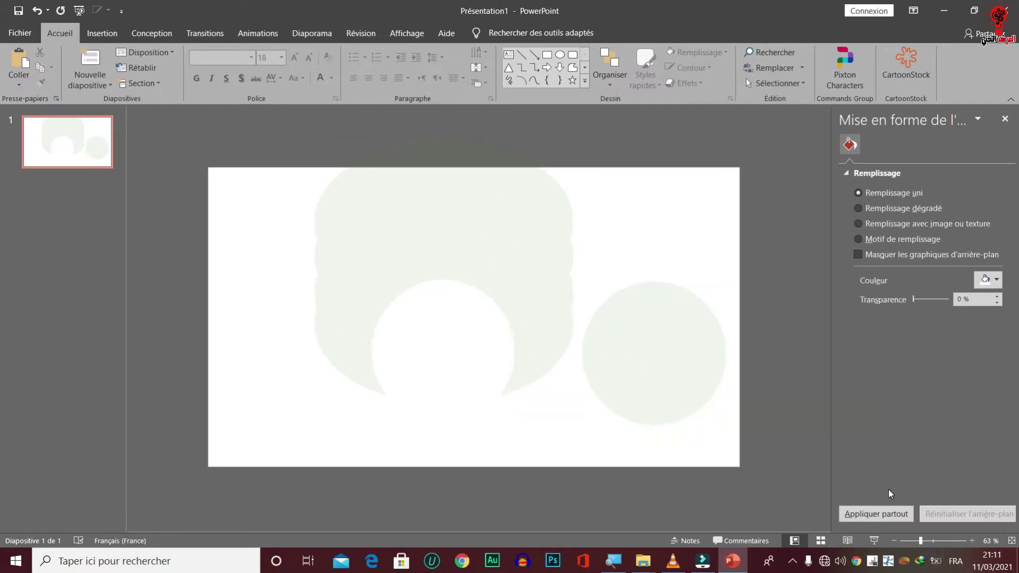
{"action": "left_click_drag", "start_coordinate": [236, 115], "coordinate": [581, 486]}
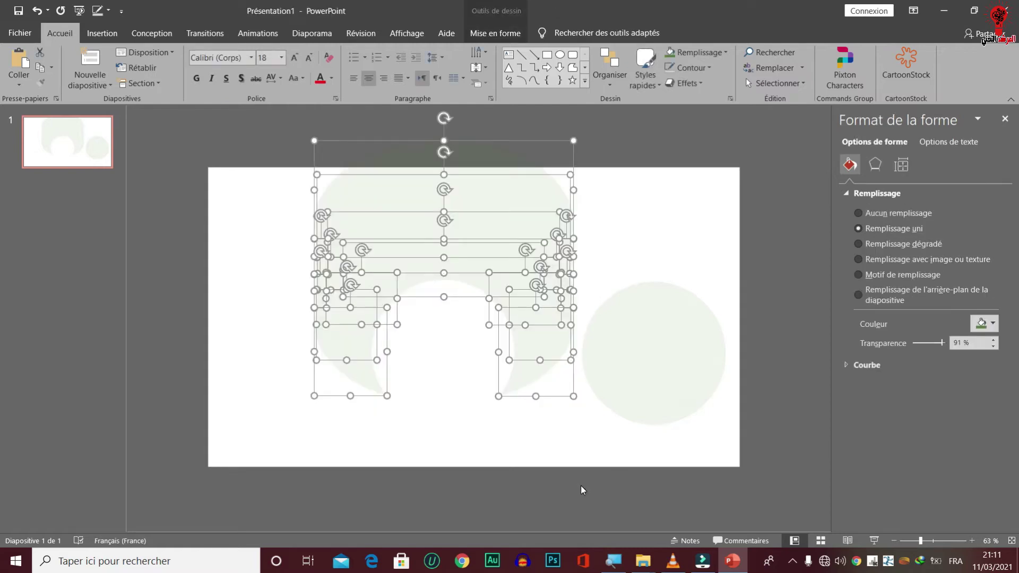
{"action": "key", "text": "Delete"}
Set the fill transparency of all the circle's slices to 0 %
{"action": "left_click_drag", "start_coordinate": [512, 237], "coordinate": [763, 512]}
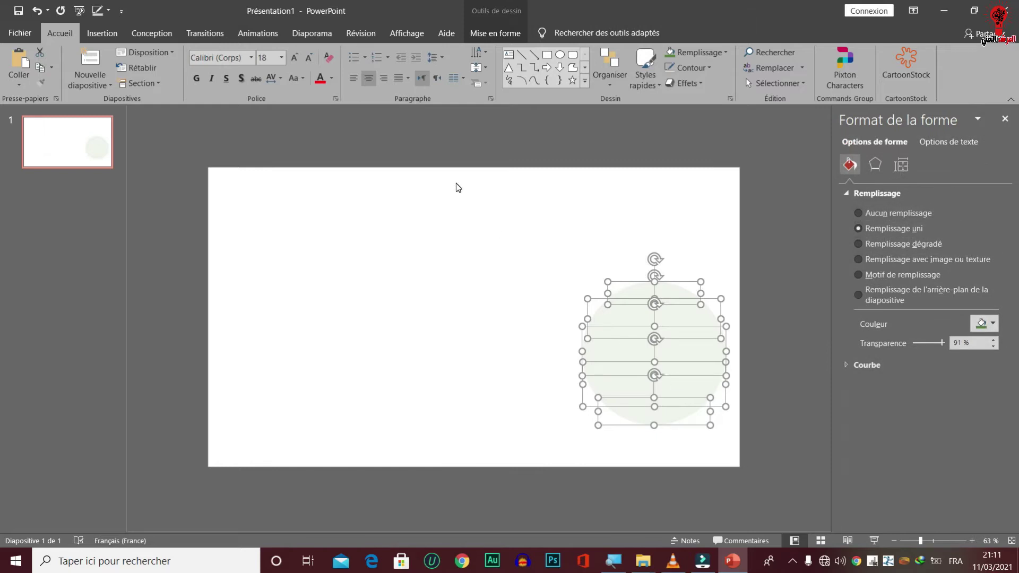
{"action": "left_click", "coordinate": [488, 32]}
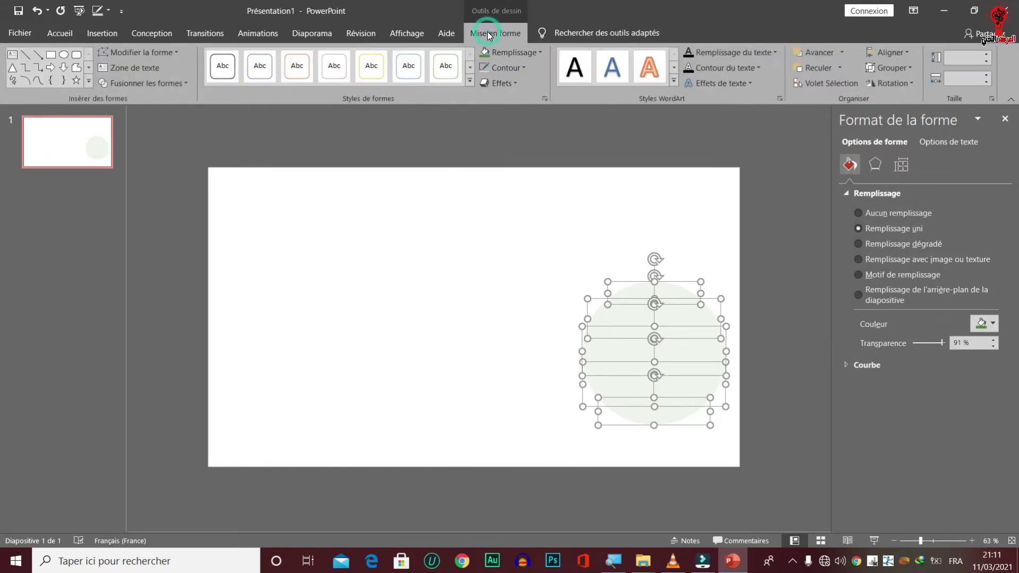
{"action": "left_click", "coordinate": [537, 52]}
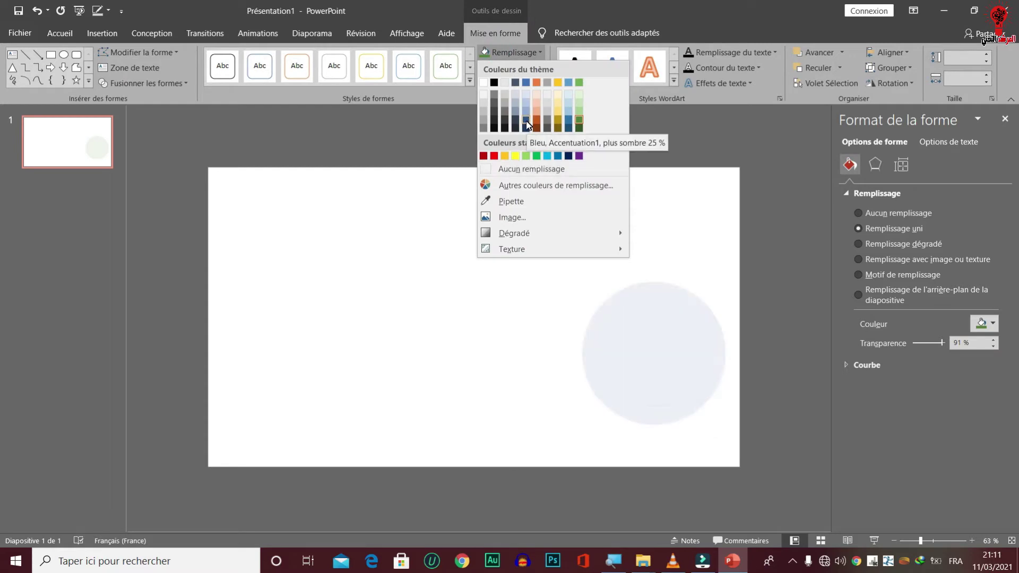
{"action": "left_click", "coordinate": [412, 129]}
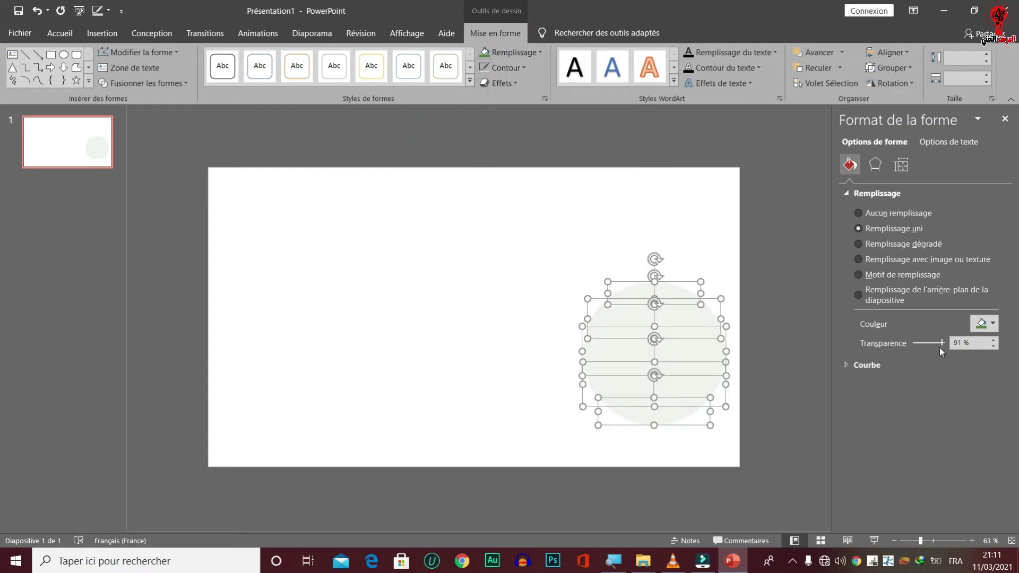
{"action": "left_click_drag", "start_coordinate": [942, 342], "coordinate": [906, 349]}
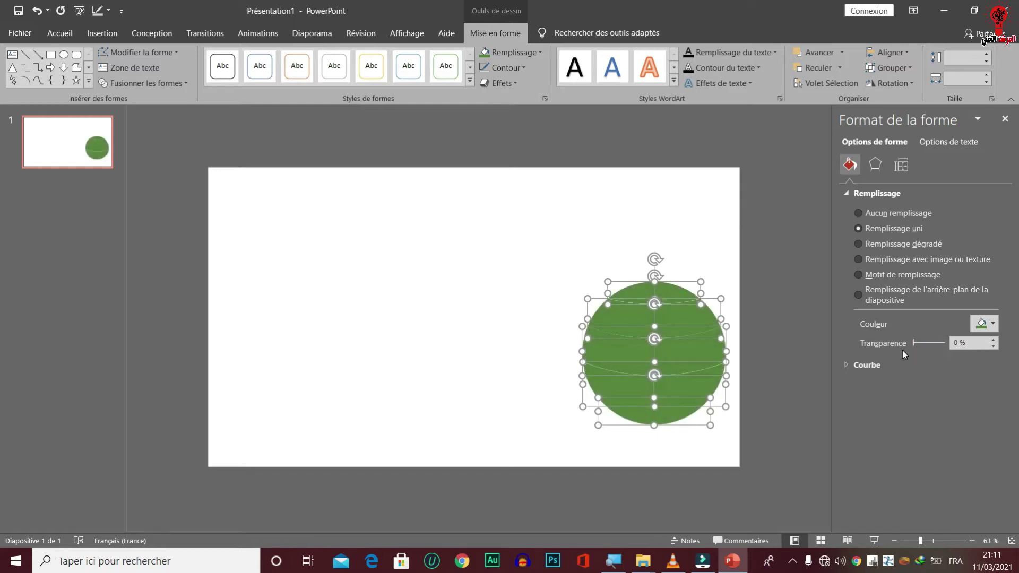
Move the sliced green circle to the middle of the slide
{"action": "left_click_drag", "start_coordinate": [628, 316], "coordinate": [434, 295]}
{"action": "left_click", "coordinate": [614, 298]}
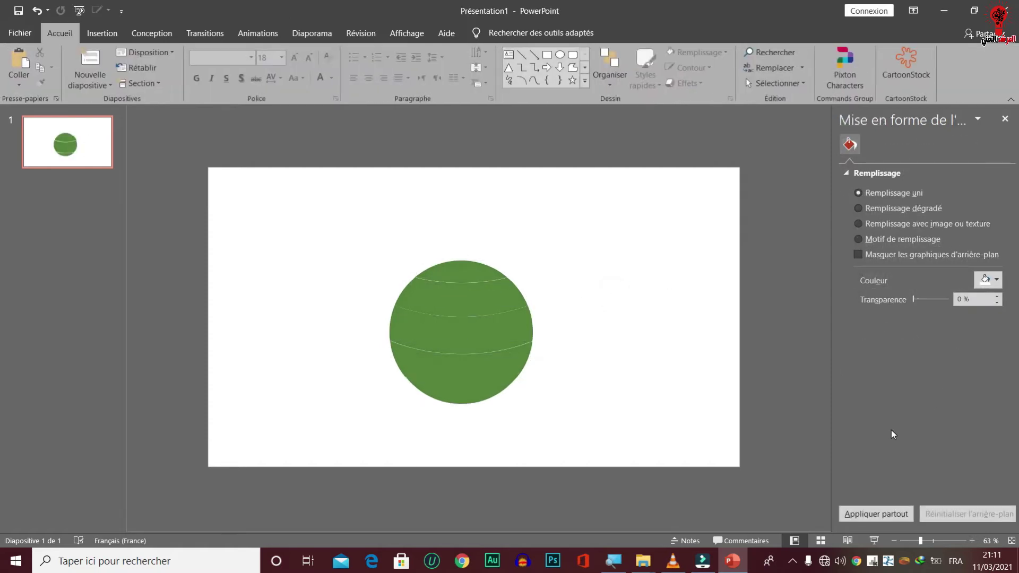
Select all the slices of the green circle and view their outline options
{"action": "left_click", "coordinate": [928, 541]}
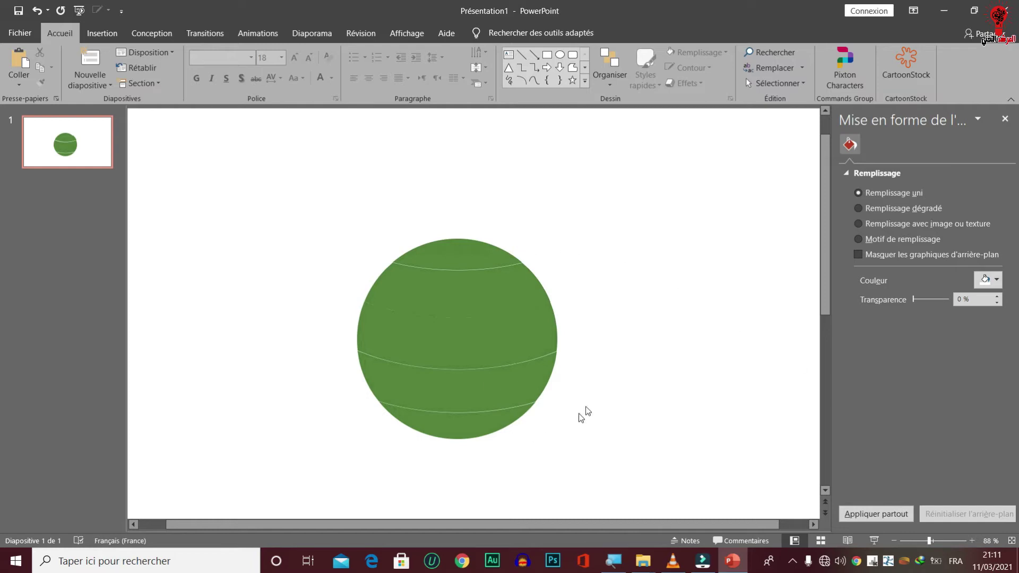
{"action": "left_click_drag", "start_coordinate": [291, 169], "coordinate": [660, 519]}
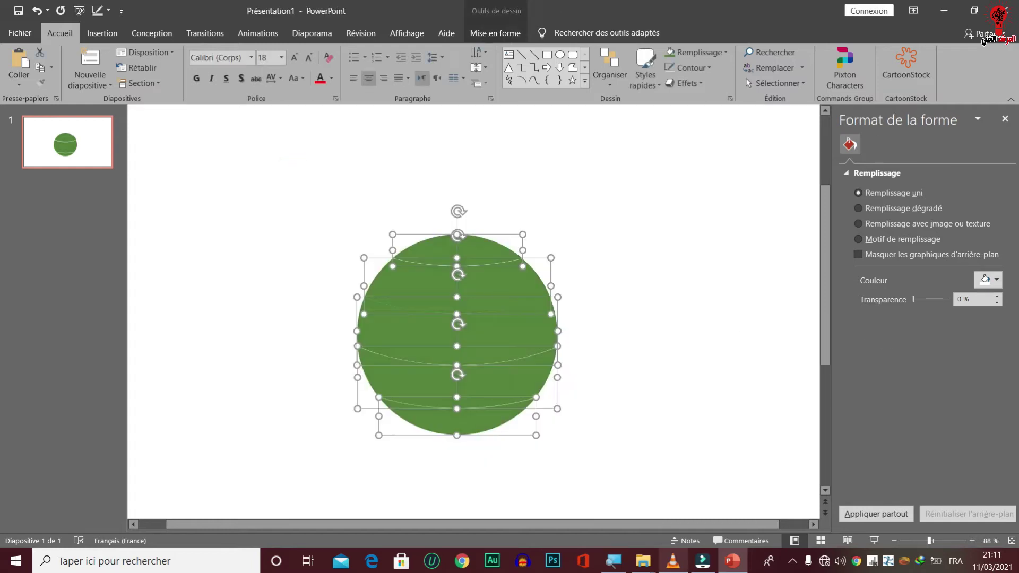
{"action": "left_click", "coordinate": [493, 33]}
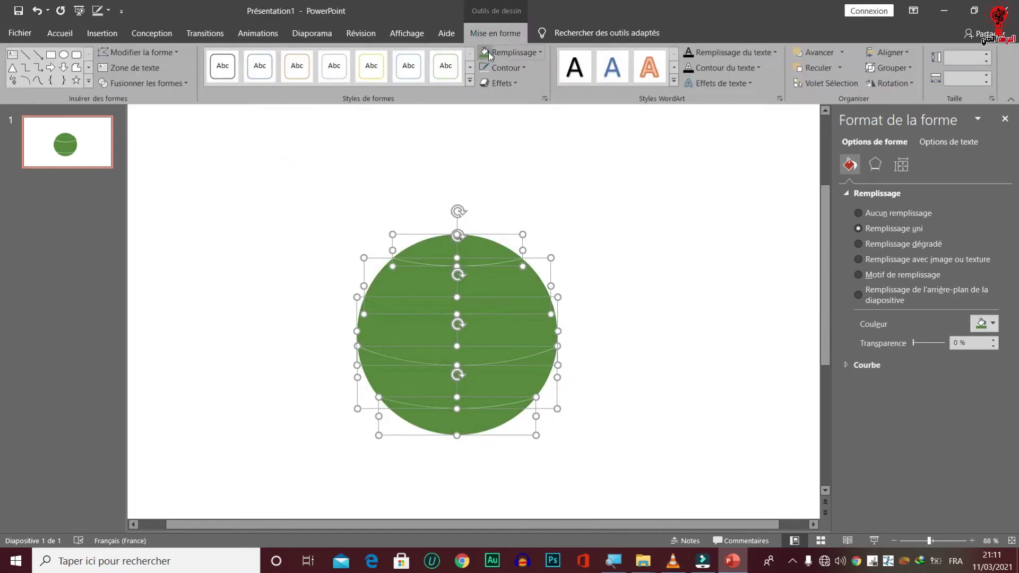
{"action": "left_click", "coordinate": [498, 68]}
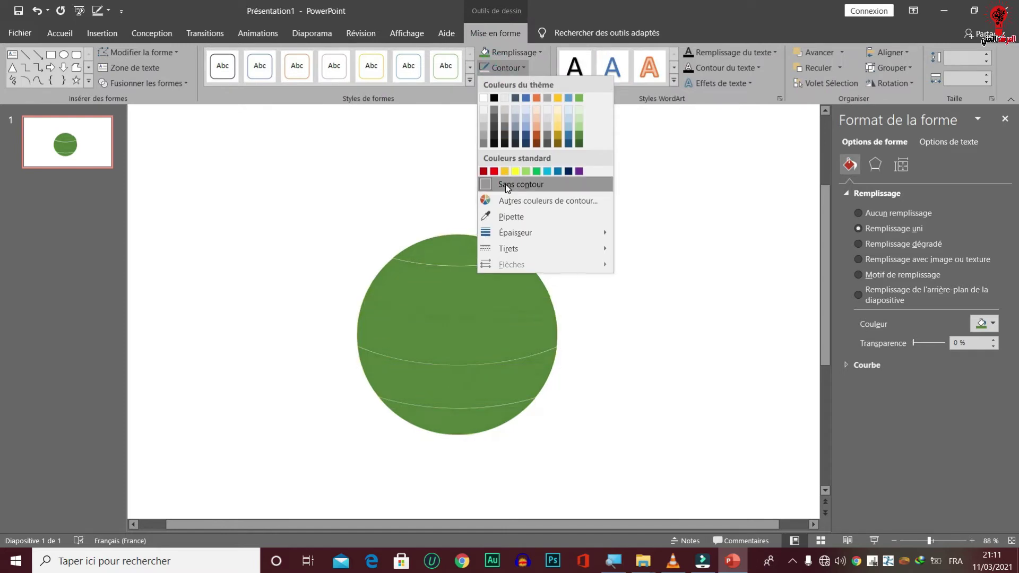
{"action": "left_click", "coordinate": [668, 149]}
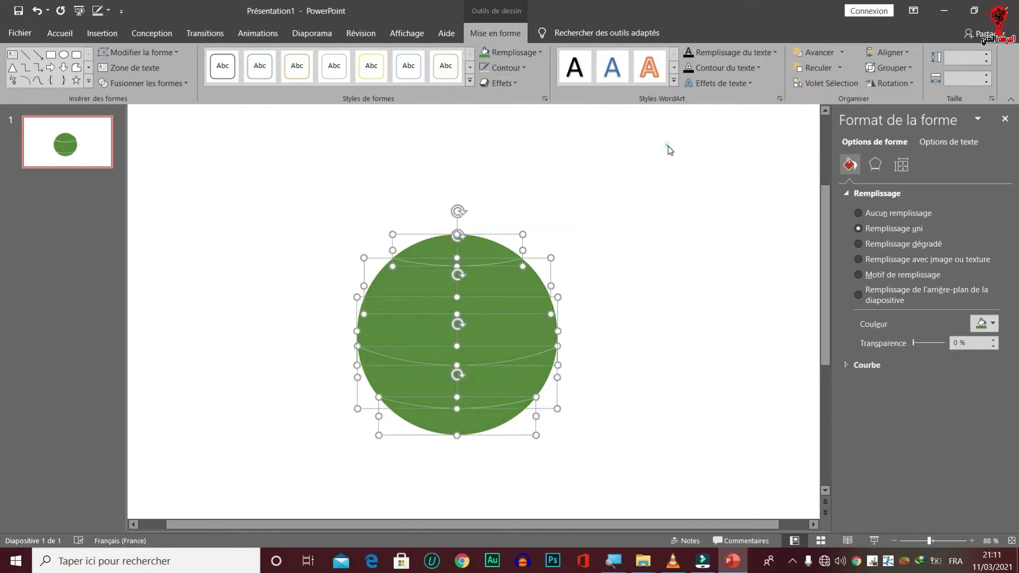
{"action": "left_click", "coordinate": [679, 192]}
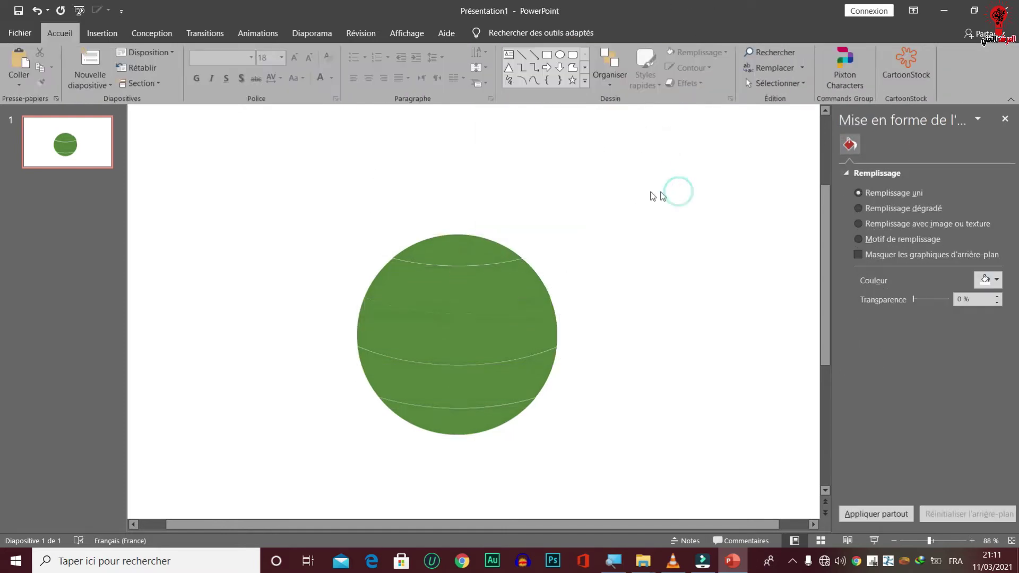
{"action": "left_click", "coordinate": [460, 423]}
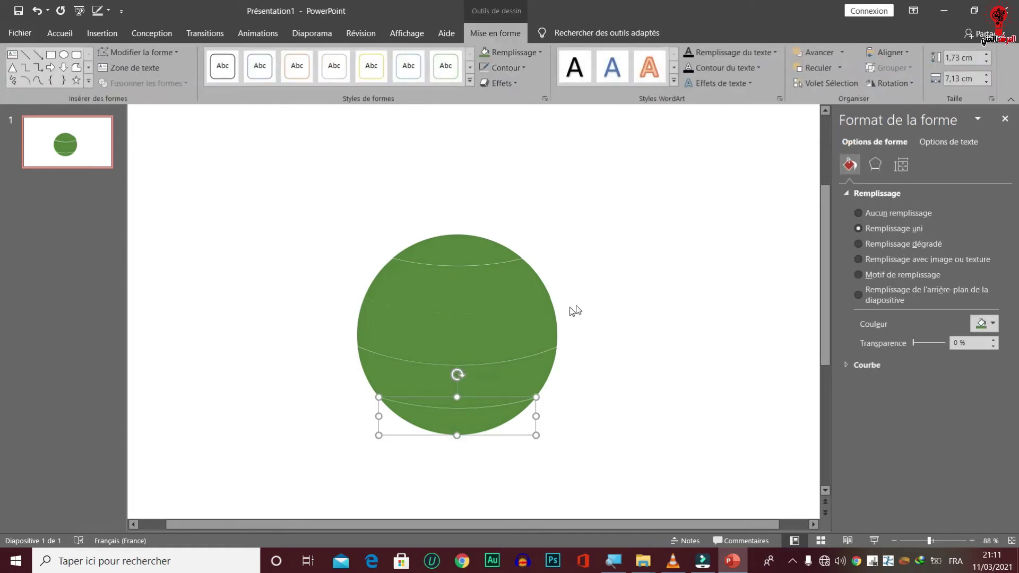
{"action": "left_click", "coordinate": [863, 228]}
{"action": "right_click", "coordinate": [696, 297]}
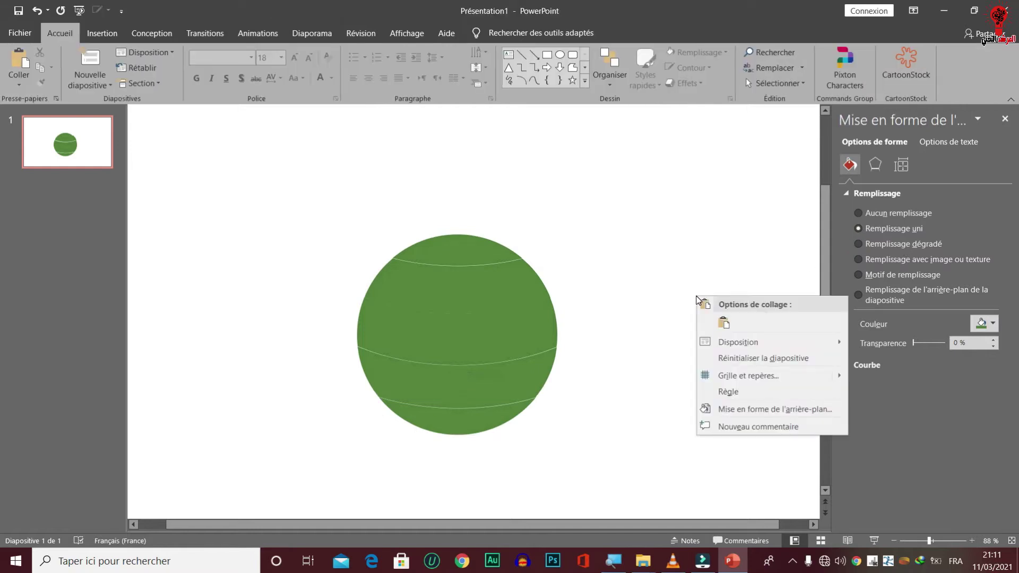
{"action": "left_click", "coordinate": [1007, 125]}
{"action": "left_click", "coordinate": [1005, 119]}
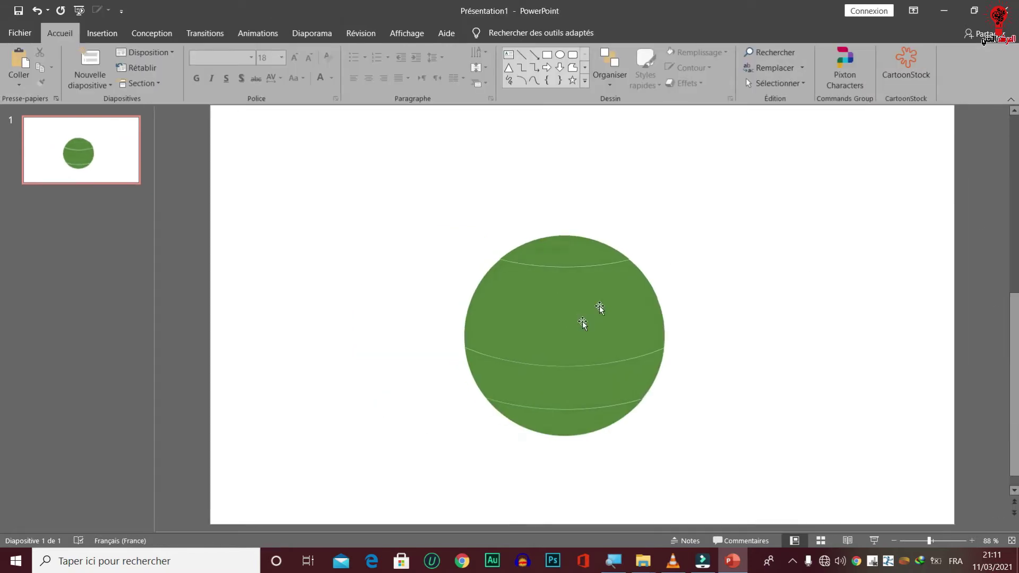
Give the circle's bottom slice a gradient fill and remove the middle gradient stops, keeping only the two end stops
{"action": "left_click", "coordinate": [564, 411]}
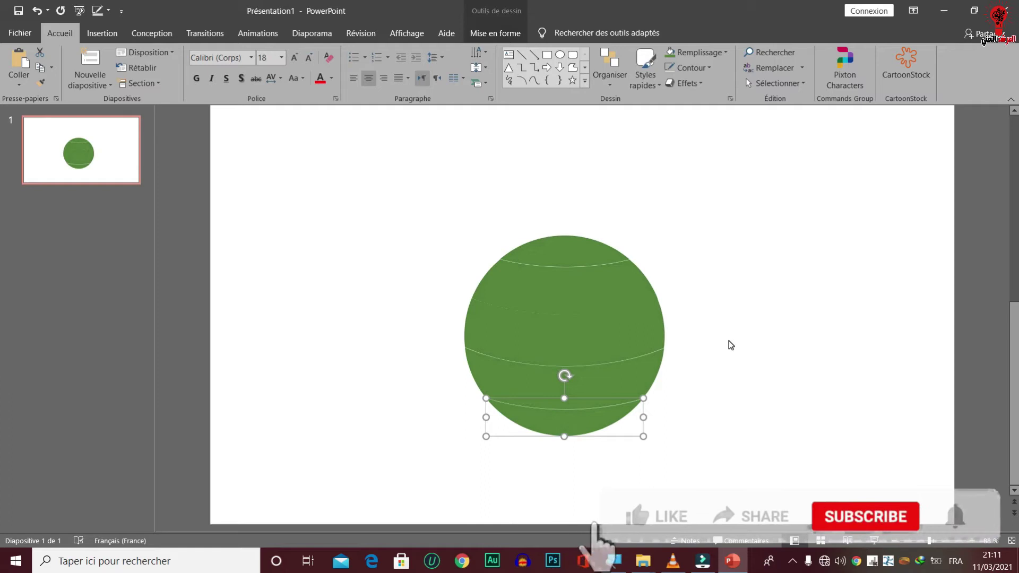
{"action": "right_click", "coordinate": [561, 423]}
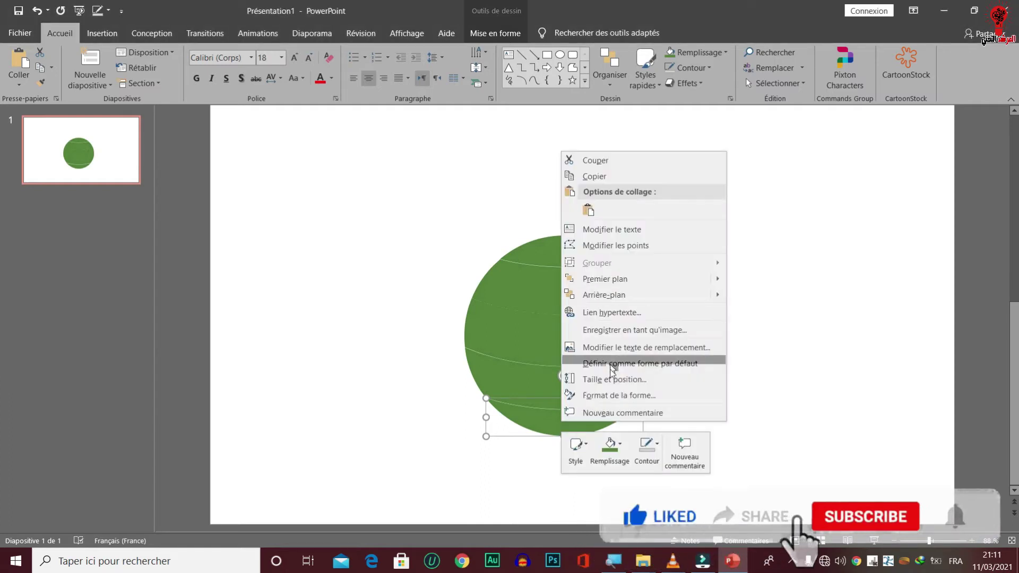
{"action": "left_click", "coordinate": [612, 392]}
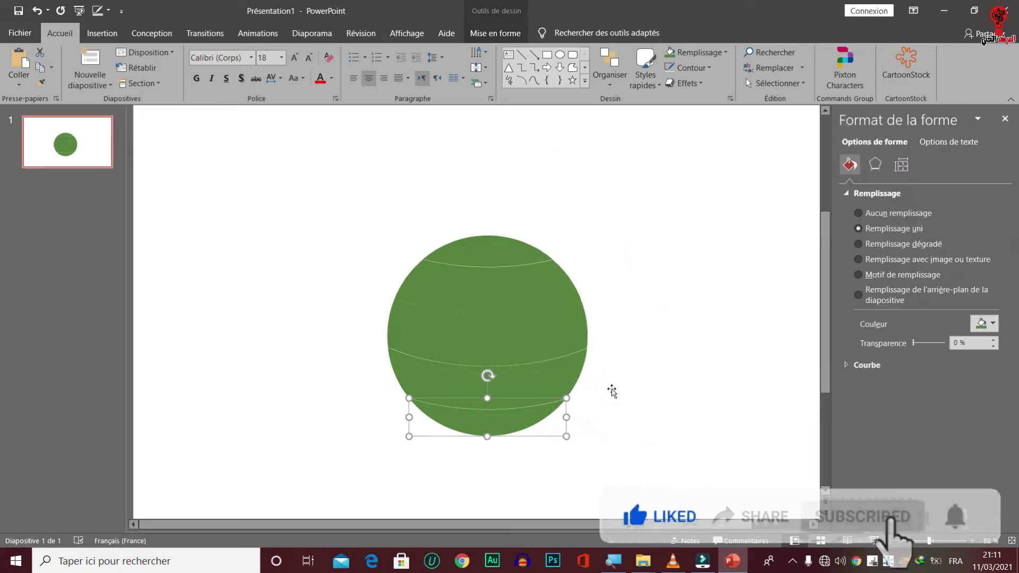
{"action": "left_click", "coordinate": [874, 244]}
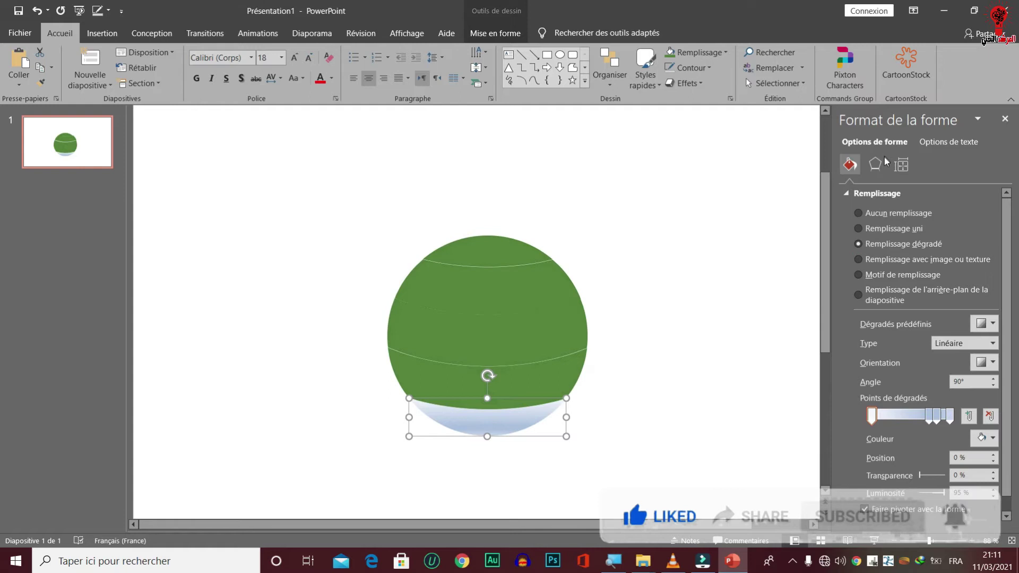
{"action": "left_click_drag", "start_coordinate": [928, 416], "coordinate": [795, 413]}
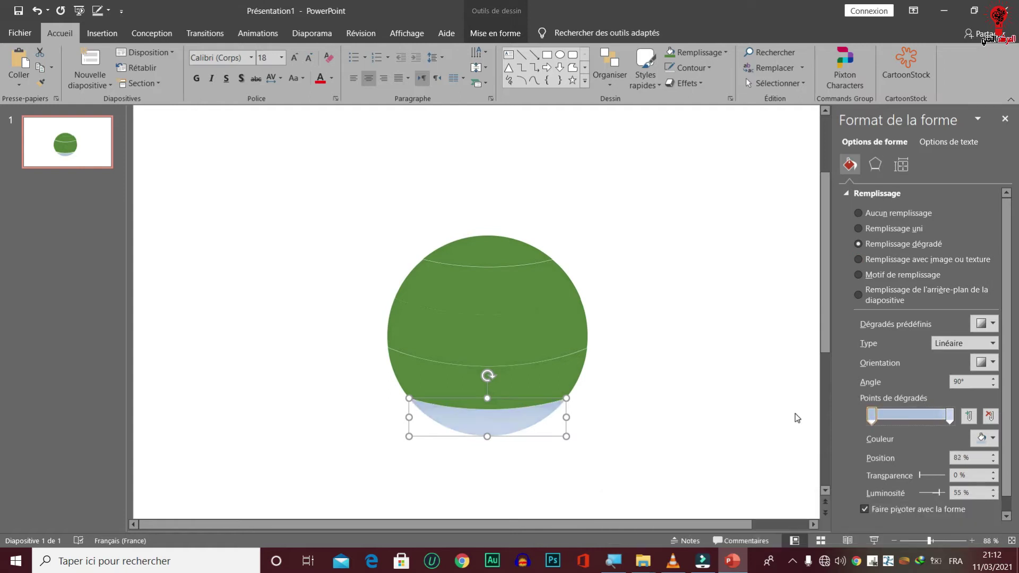
Set the first gradient stop of the bottom slice to bright red from the standard colour palette
{"action": "left_click", "coordinate": [993, 440]}
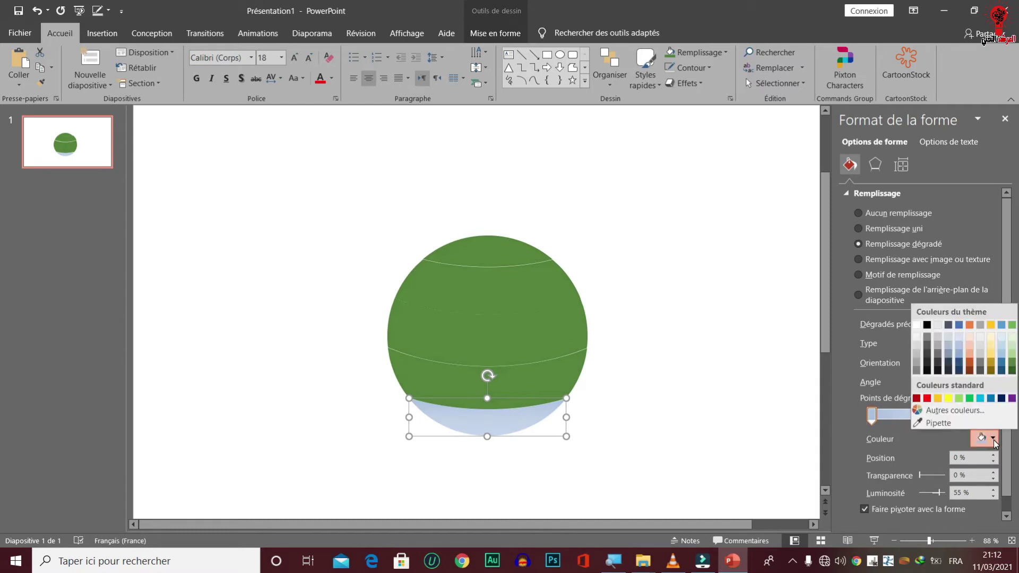
{"action": "left_click", "coordinate": [934, 415]}
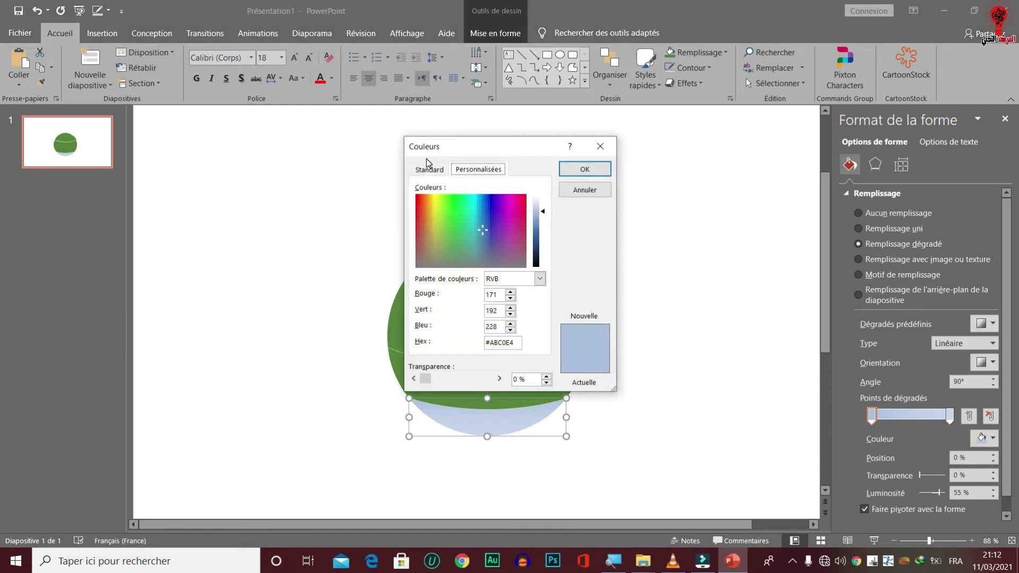
{"action": "left_click", "coordinate": [427, 161]}
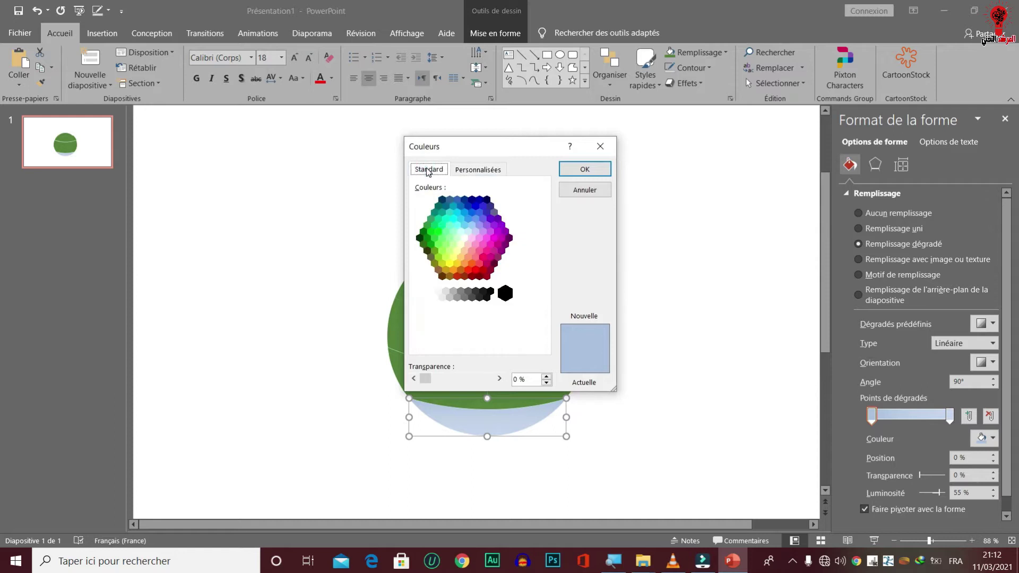
{"action": "left_click", "coordinate": [475, 271]}
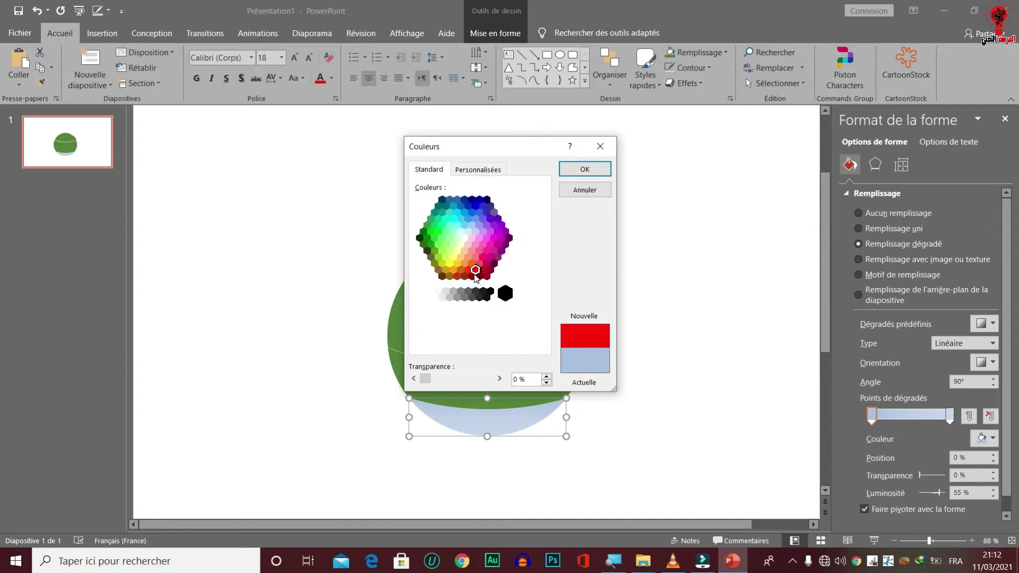
{"action": "left_click", "coordinate": [571, 171]}
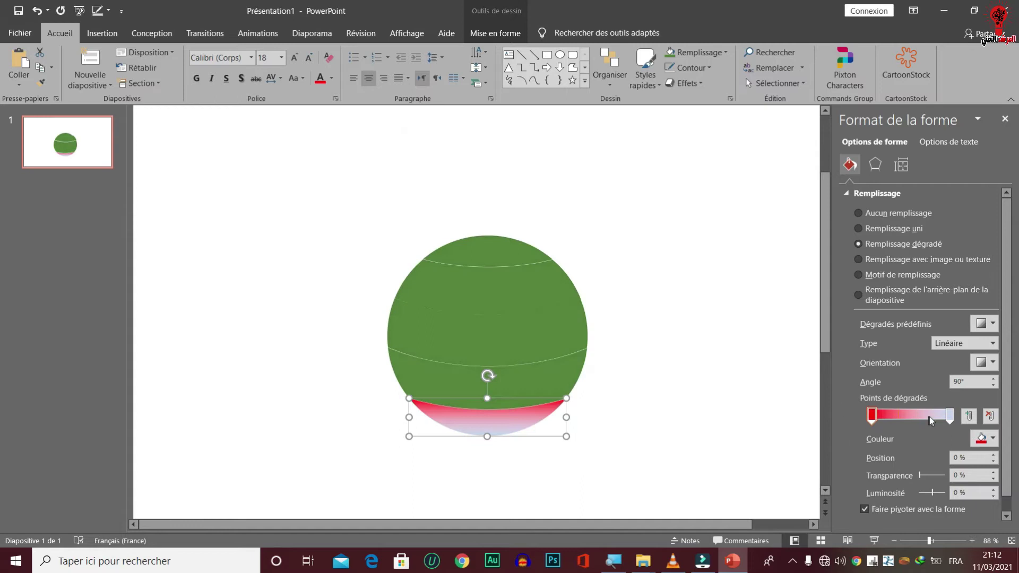
Set the last gradient stop of the bottom slice to the custom colour #EA4C5F
{"action": "left_click", "coordinate": [948, 419]}
{"action": "left_click", "coordinate": [983, 439]}
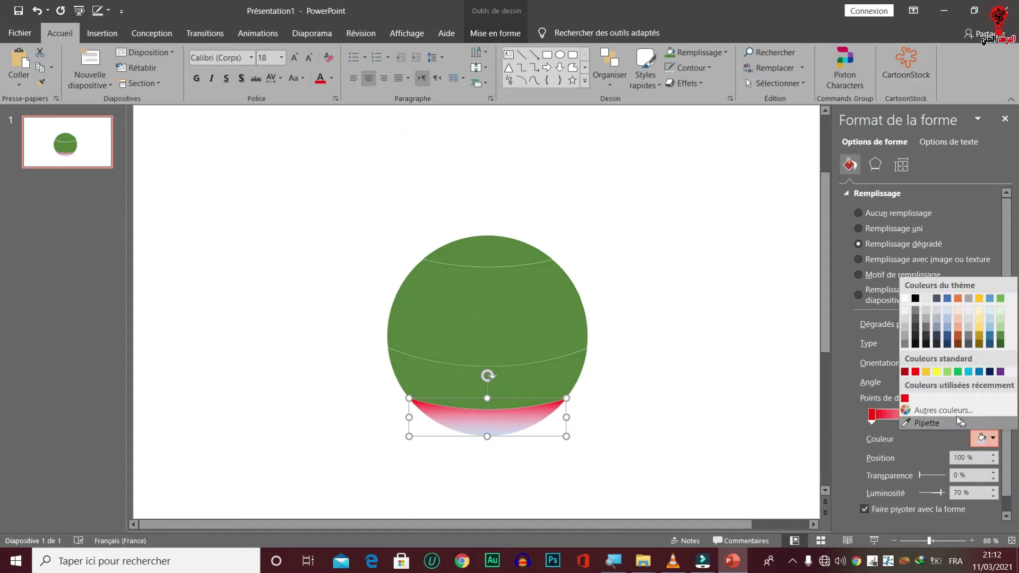
{"action": "left_click", "coordinate": [941, 409]}
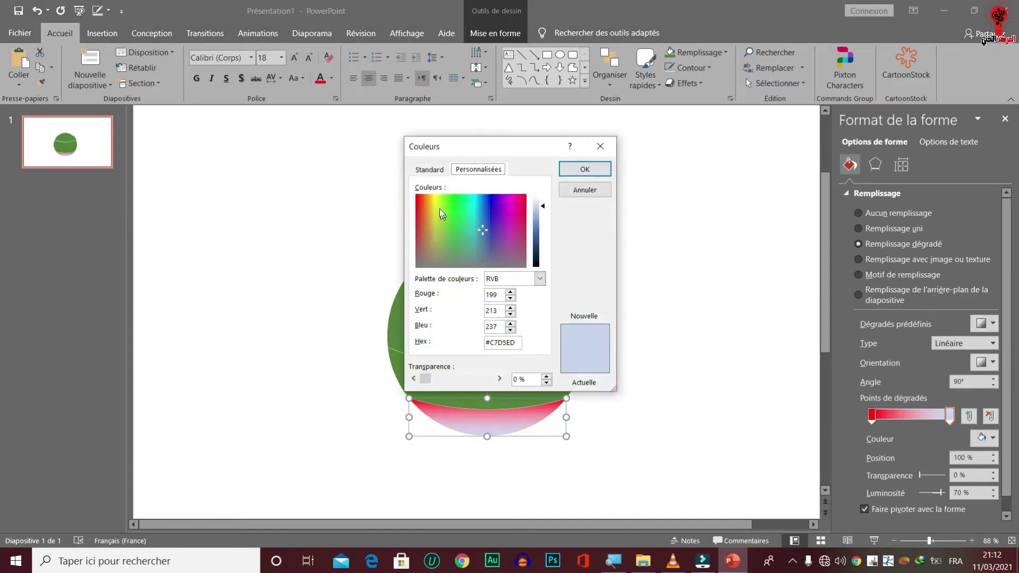
{"action": "left_click", "coordinate": [523, 211]}
{"action": "left_click", "coordinate": [535, 223]}
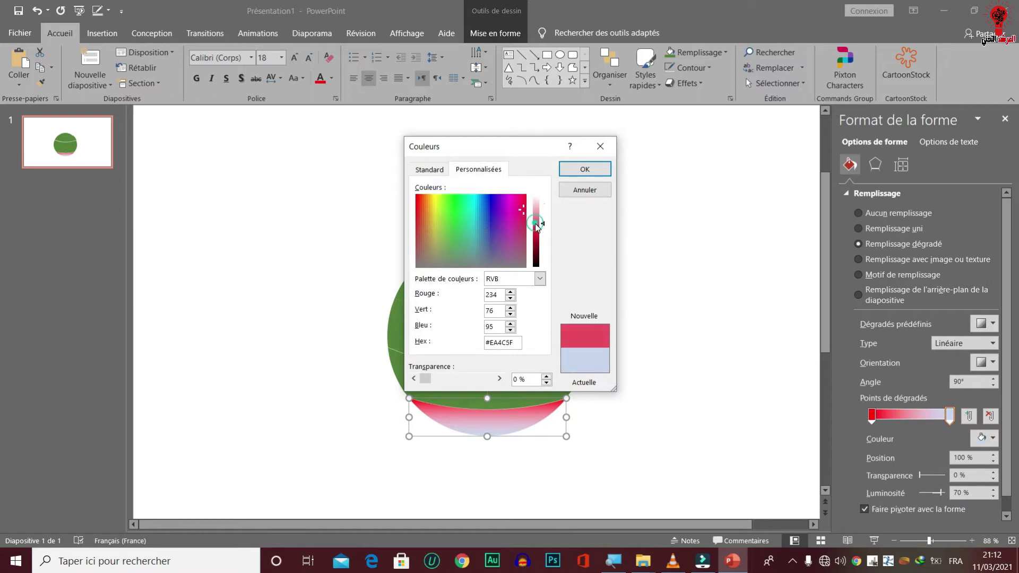
{"action": "left_click", "coordinate": [584, 171]}
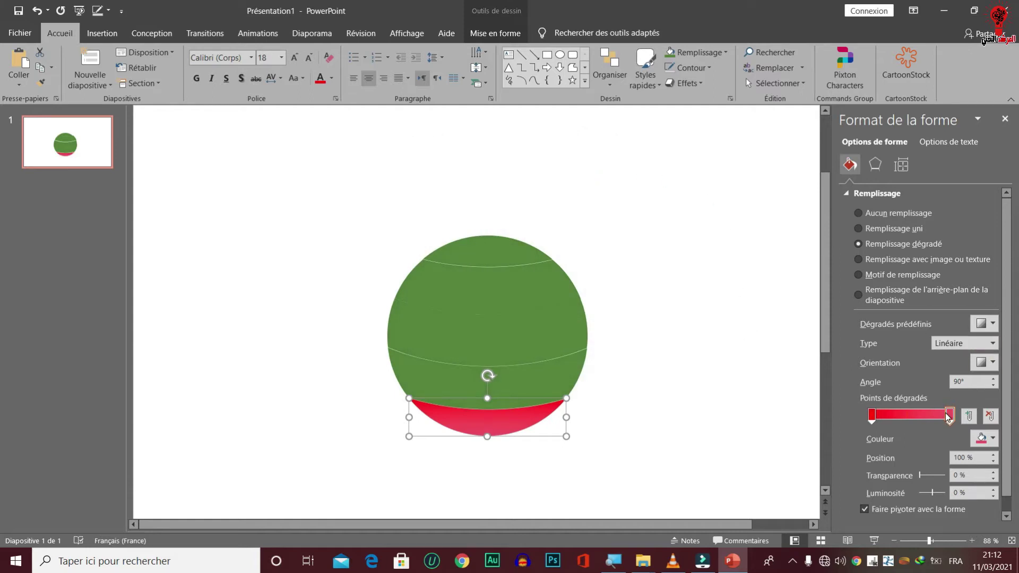
Lighten the bottom slice's last gradient stop to the pink #EF7584
{"action": "left_click", "coordinate": [985, 438]}
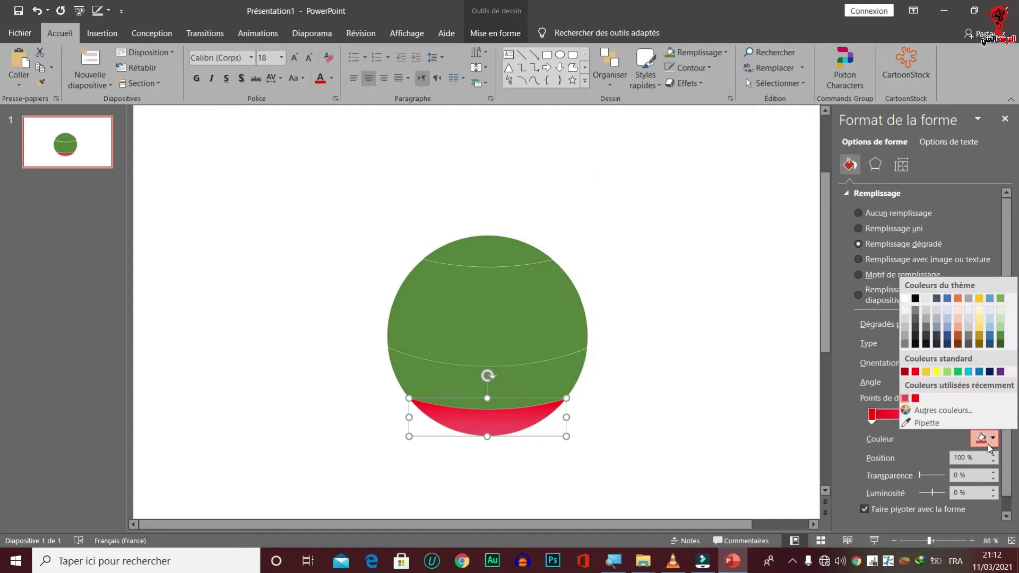
{"action": "left_click", "coordinate": [944, 410]}
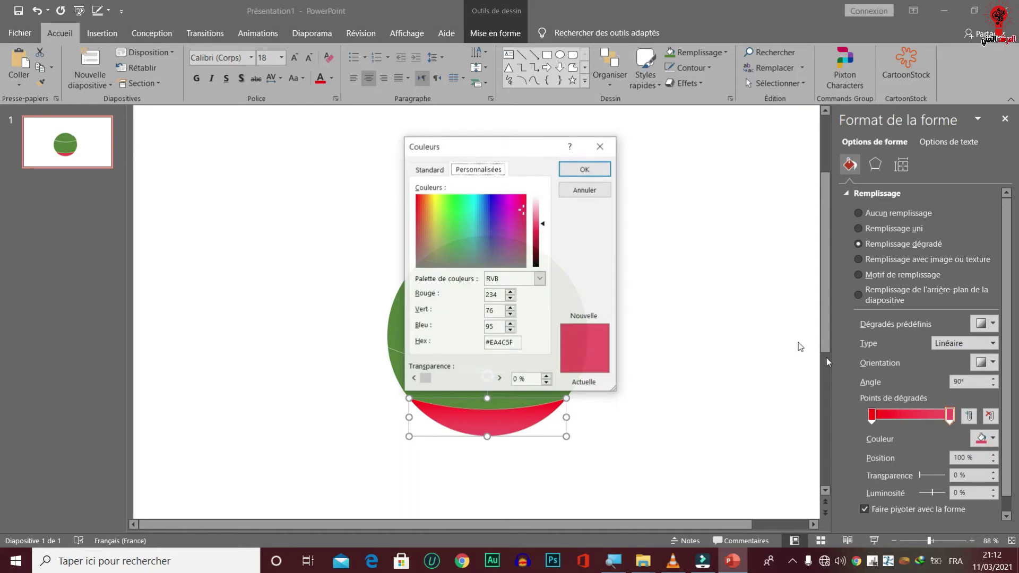
{"action": "left_click", "coordinate": [534, 216]}
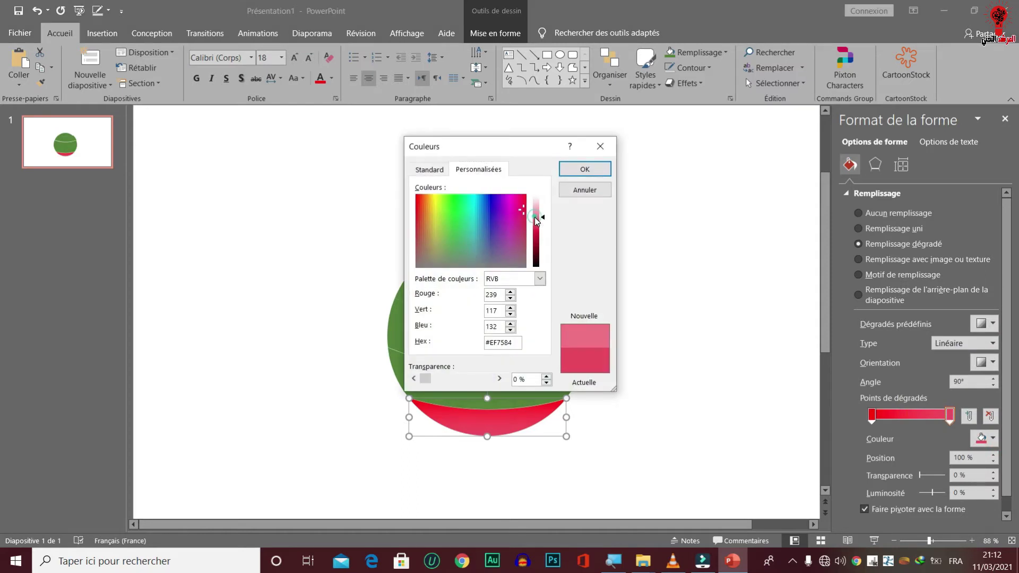
{"action": "left_click", "coordinate": [592, 169]}
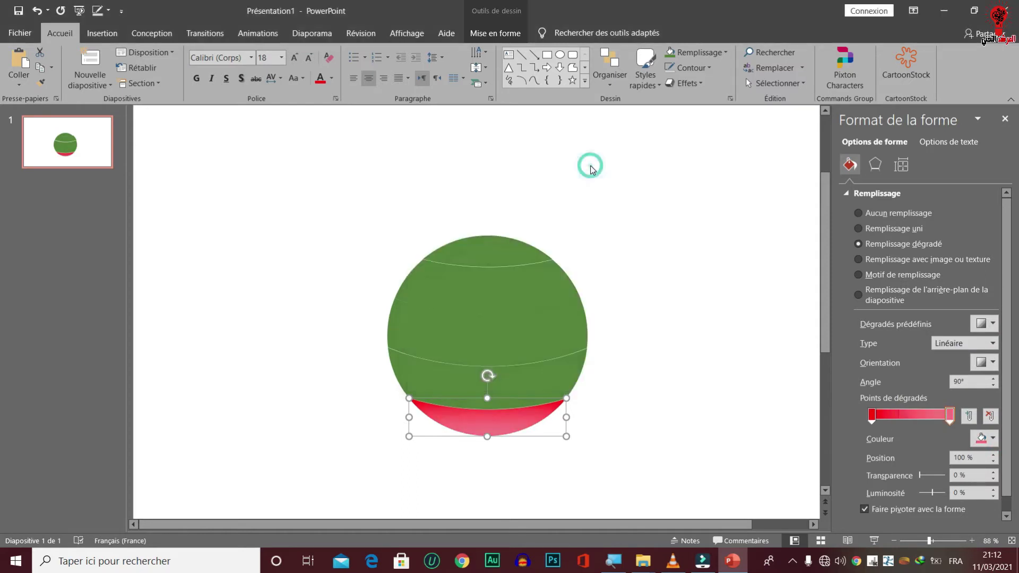
Change the bottom slice's gradient to the Radial type with the orientation spreading from the centre, and deselect the slice
{"action": "left_click", "coordinate": [991, 344]}
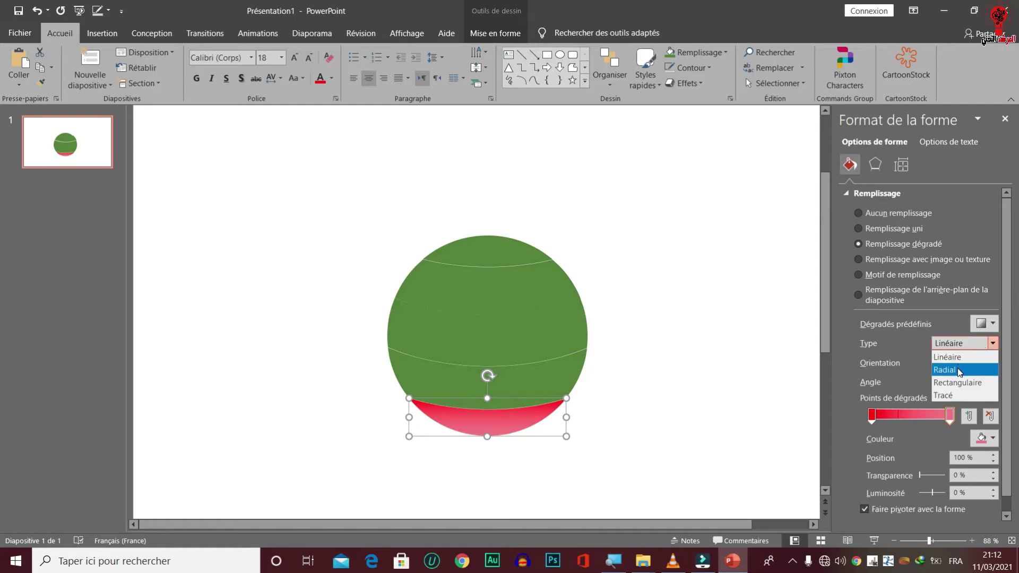
{"action": "left_click", "coordinate": [958, 372]}
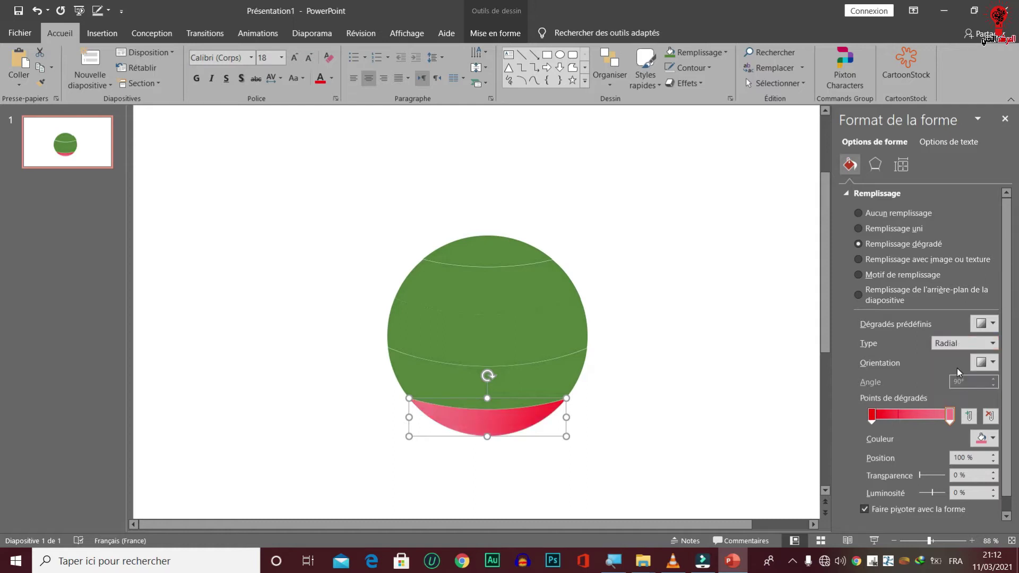
{"action": "left_click", "coordinate": [993, 363]}
{"action": "left_click", "coordinate": [928, 391]}
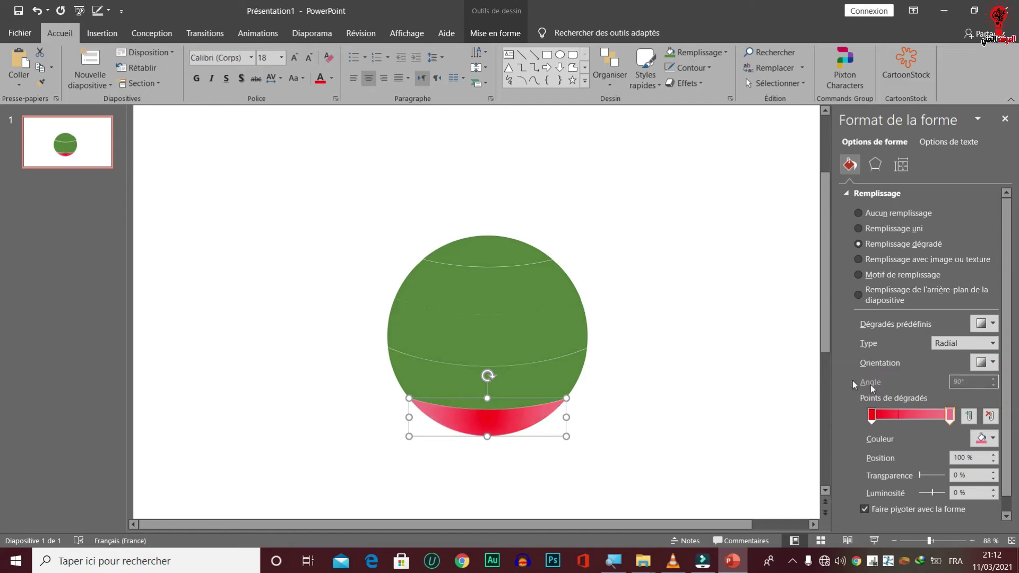
{"action": "left_click", "coordinate": [739, 380]}
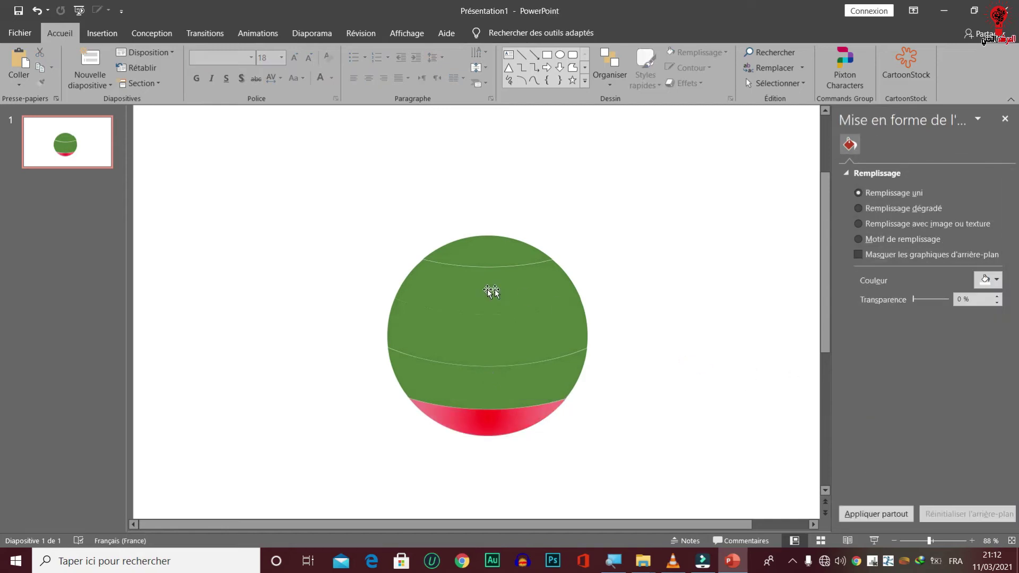
Apply a gradient fill to the second slice from the bottom and set its first gradient stop to dark green
{"action": "left_click", "coordinate": [500, 397]}
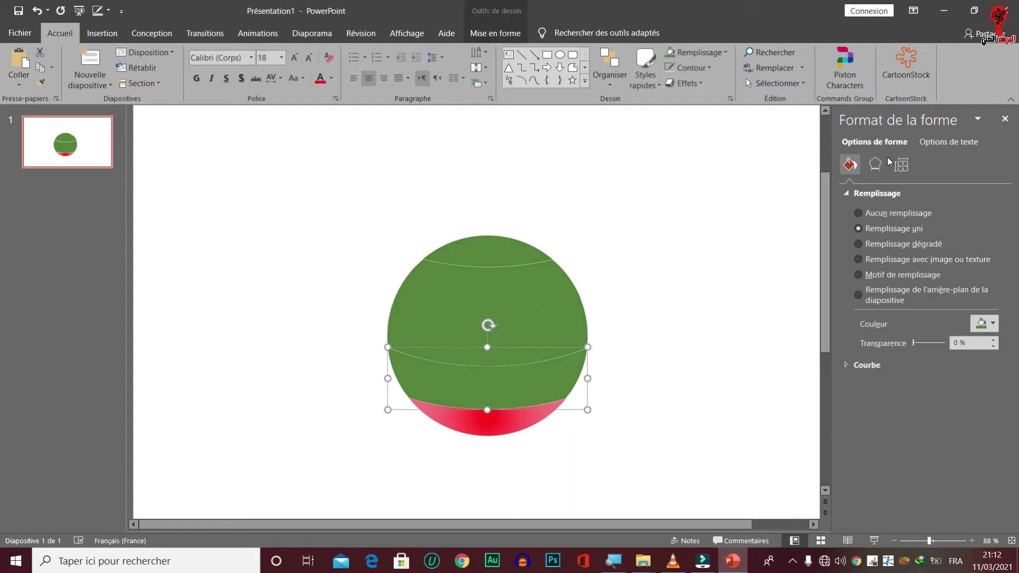
{"action": "left_click", "coordinate": [884, 244]}
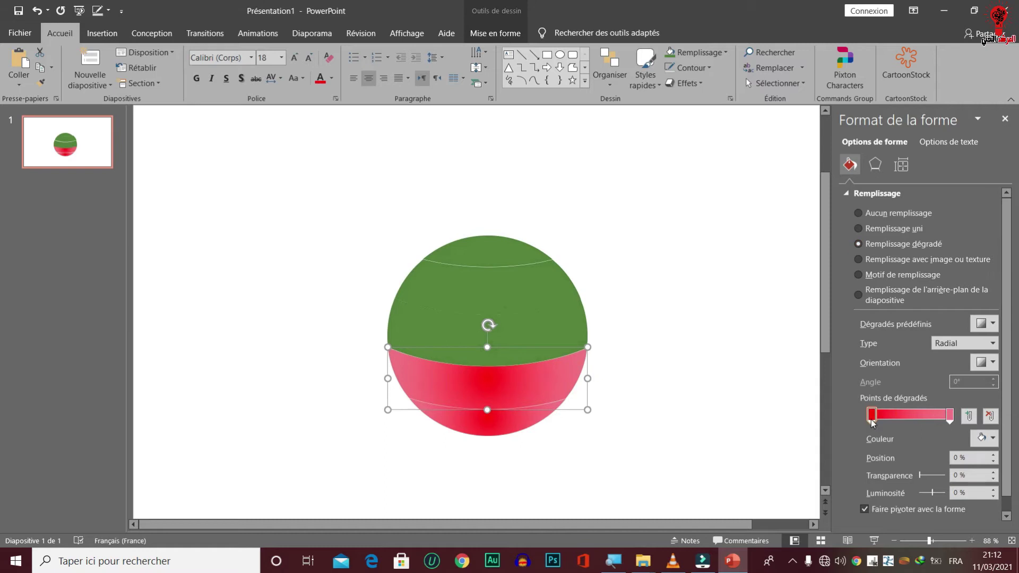
{"action": "left_click", "coordinate": [984, 438]}
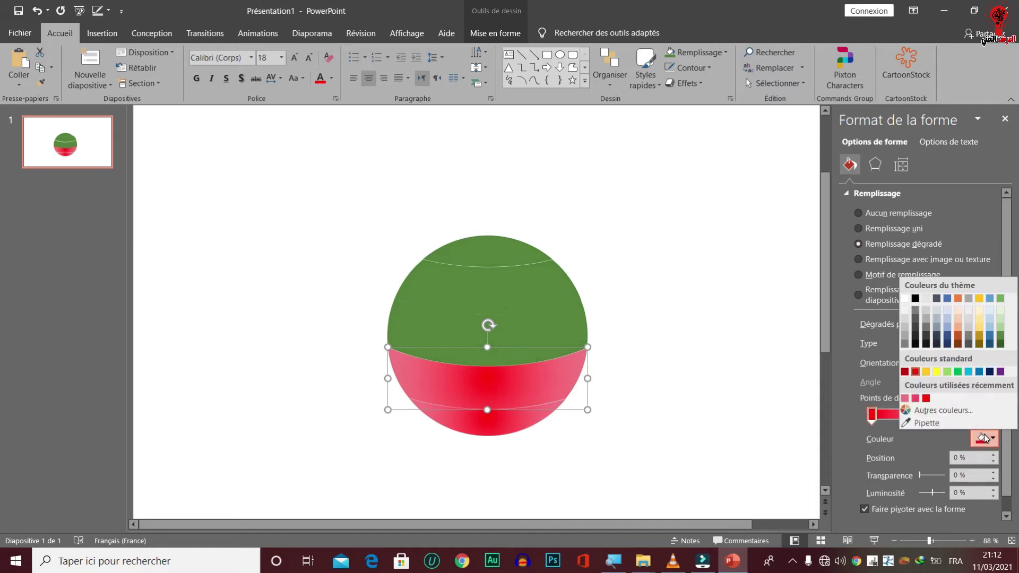
{"action": "left_click", "coordinate": [939, 414]}
{"action": "left_click", "coordinate": [429, 237]}
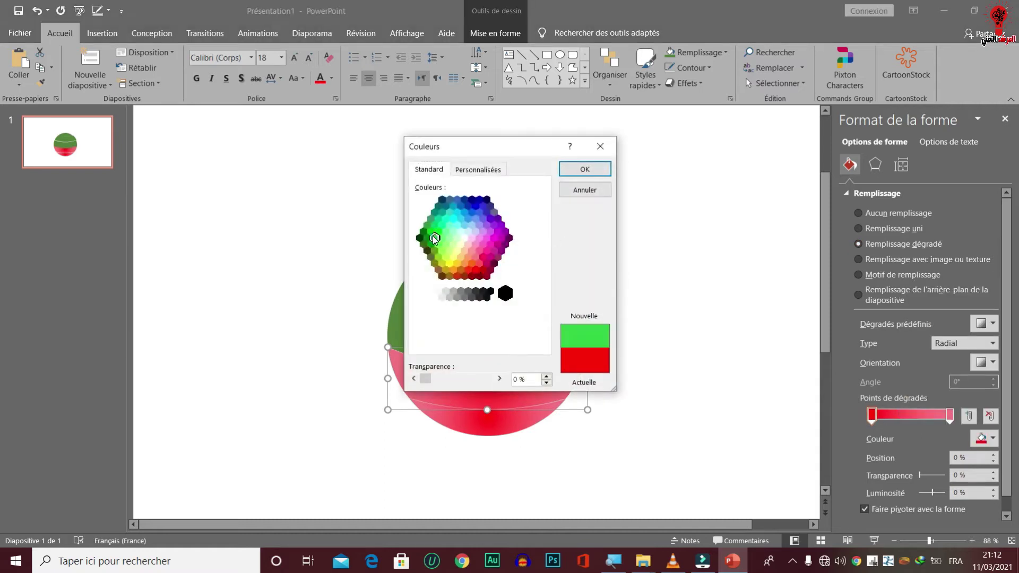
{"action": "left_click", "coordinate": [428, 238]}
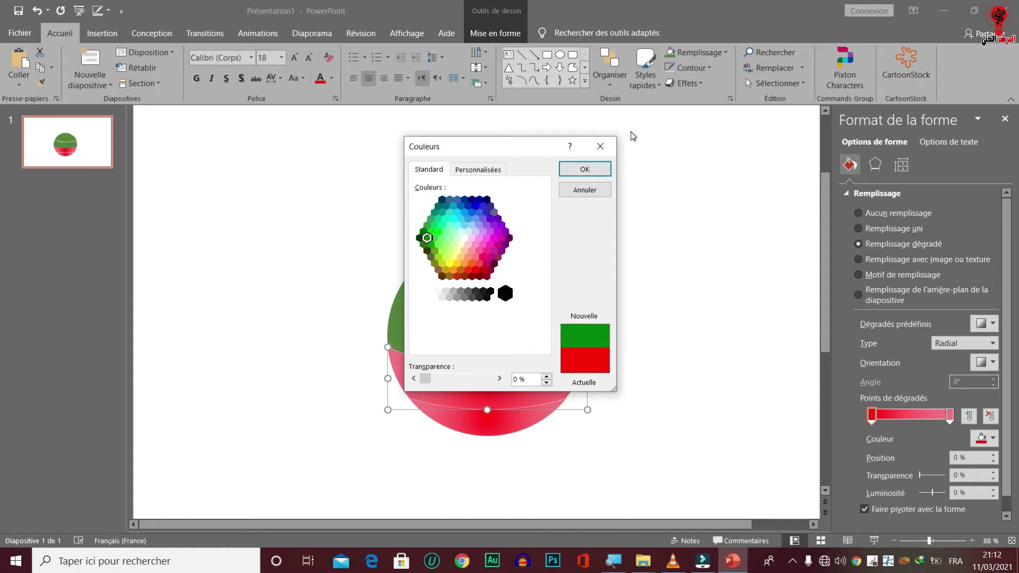
{"action": "left_click", "coordinate": [600, 169]}
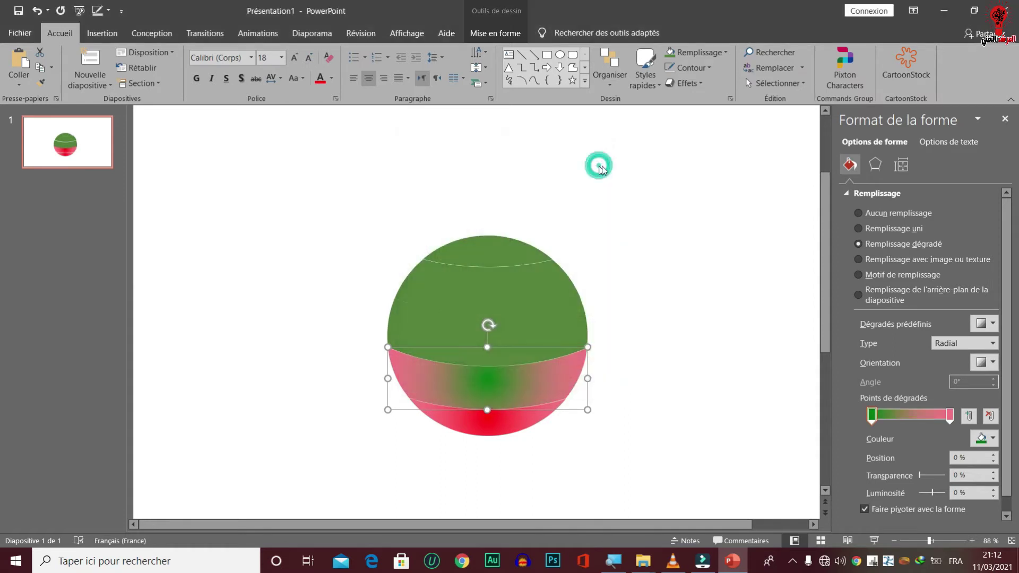
Set the last gradient stop of the second slice from the bottom to the custom bright green #25EB59
{"action": "left_click", "coordinate": [950, 414]}
{"action": "left_click", "coordinate": [984, 438]}
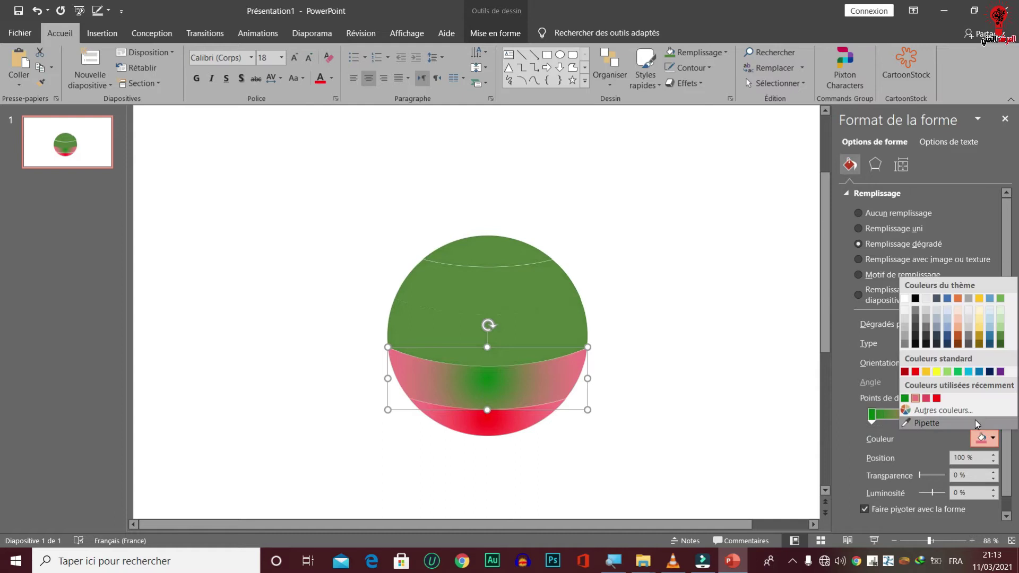
{"action": "left_click", "coordinate": [973, 411]}
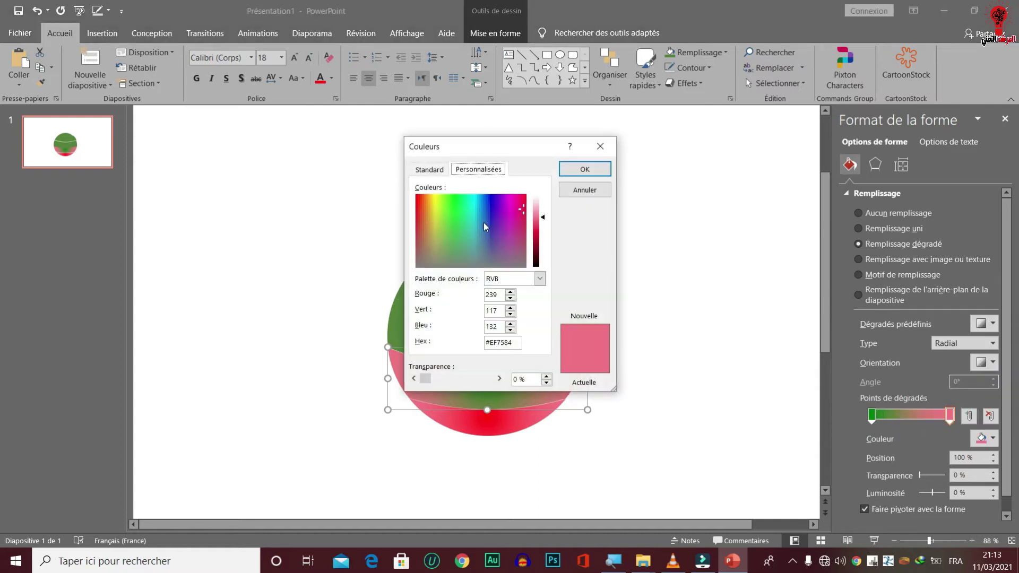
{"action": "left_click", "coordinate": [457, 207]}
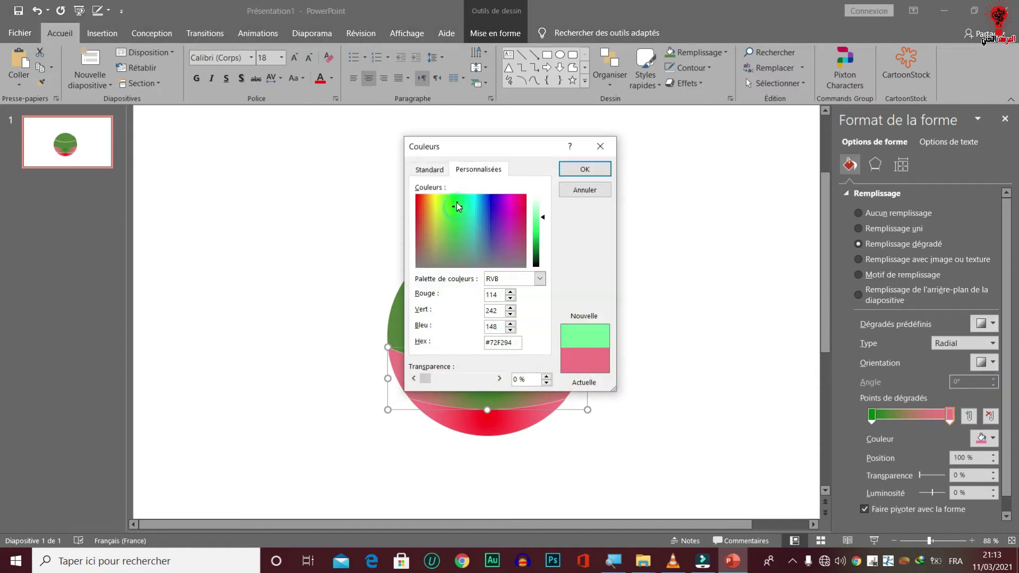
{"action": "left_click", "coordinate": [536, 228]}
{"action": "left_click", "coordinate": [585, 169]}
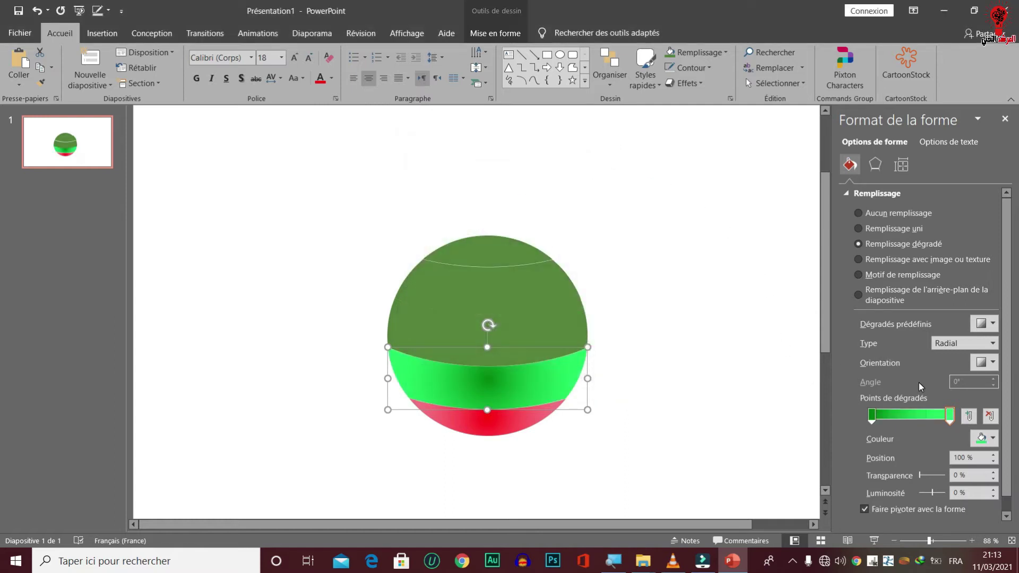
Apply the Radial type with the from-centre orientation to the green slice's gradient and move its first stop to 20 %
{"action": "left_click", "coordinate": [977, 348]}
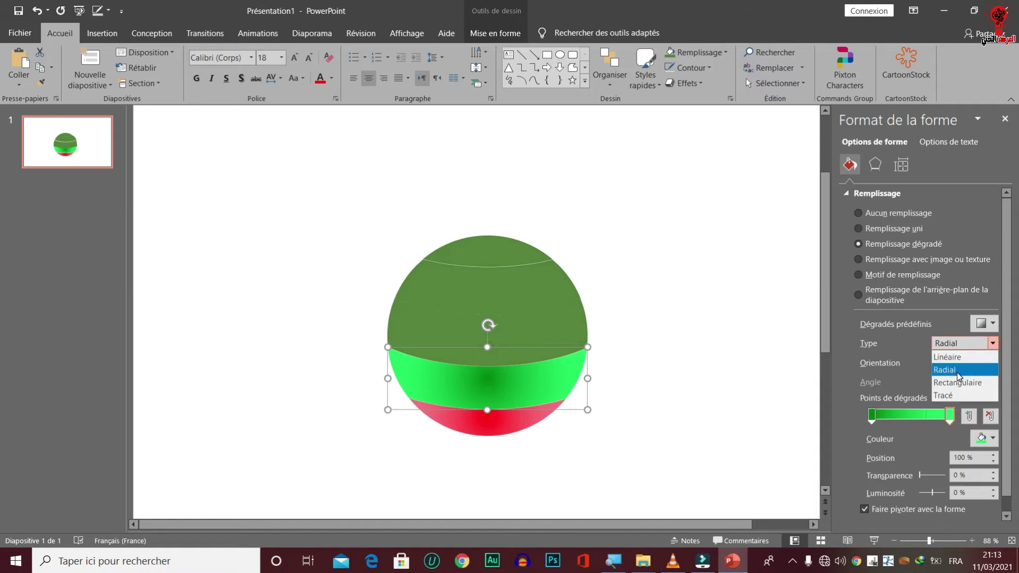
{"action": "left_click", "coordinate": [959, 374]}
{"action": "left_click", "coordinate": [986, 363]}
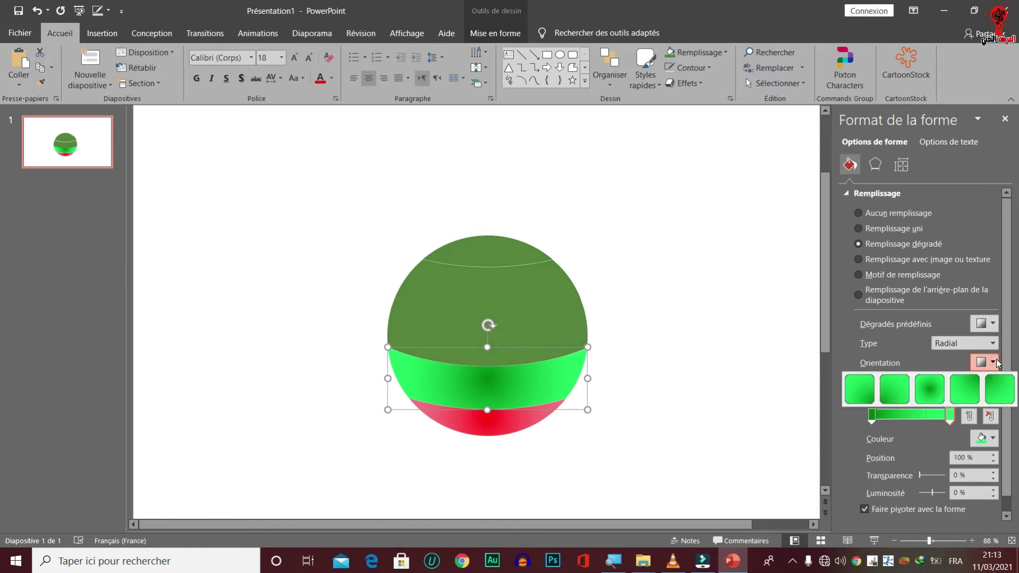
{"action": "left_click", "coordinate": [946, 391]}
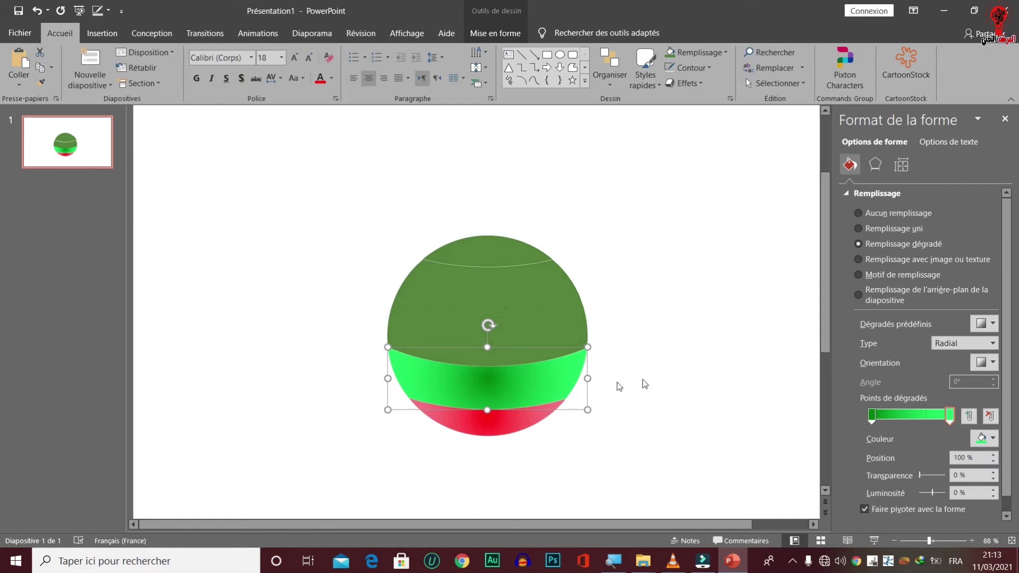
{"action": "left_click_drag", "start_coordinate": [873, 419], "coordinate": [887, 423]}
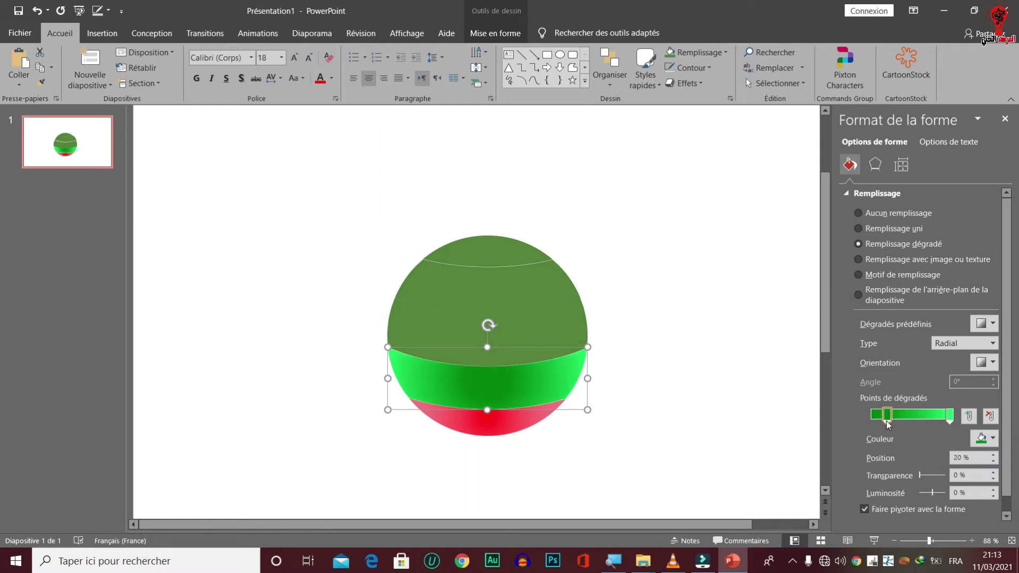
Apply a gradient fill to the middle slice and set its first gradient stop to cyan
{"action": "scroll", "coordinate": [691, 369], "scroll_direction": "down", "scroll_amount": 1}
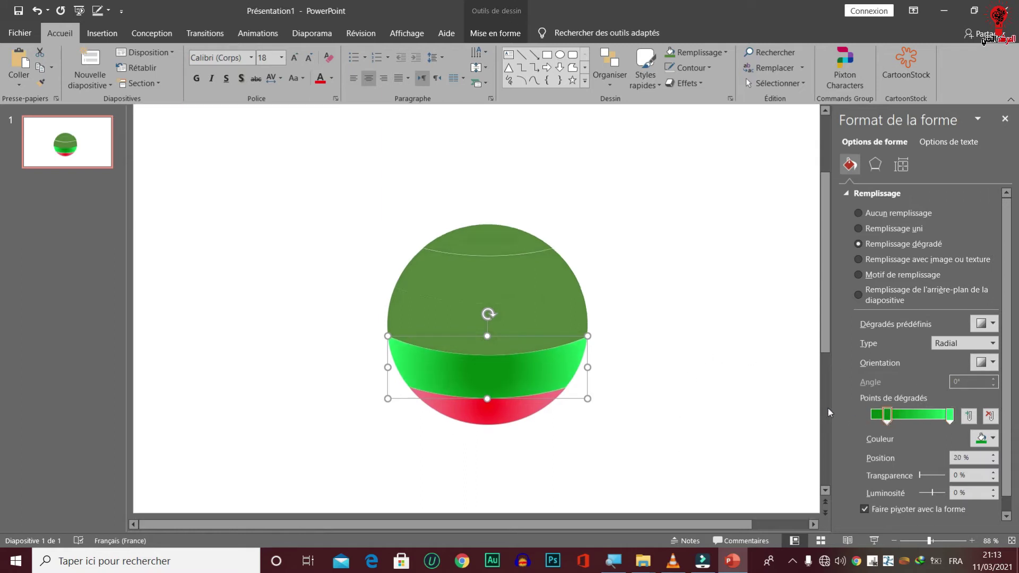
{"action": "left_click", "coordinate": [507, 339]}
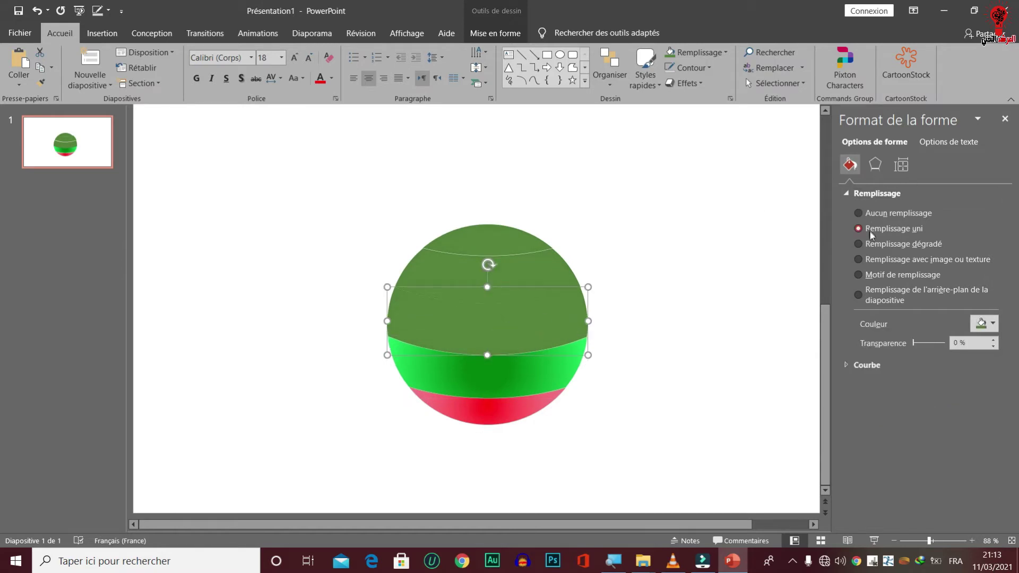
{"action": "left_click", "coordinate": [893, 243]}
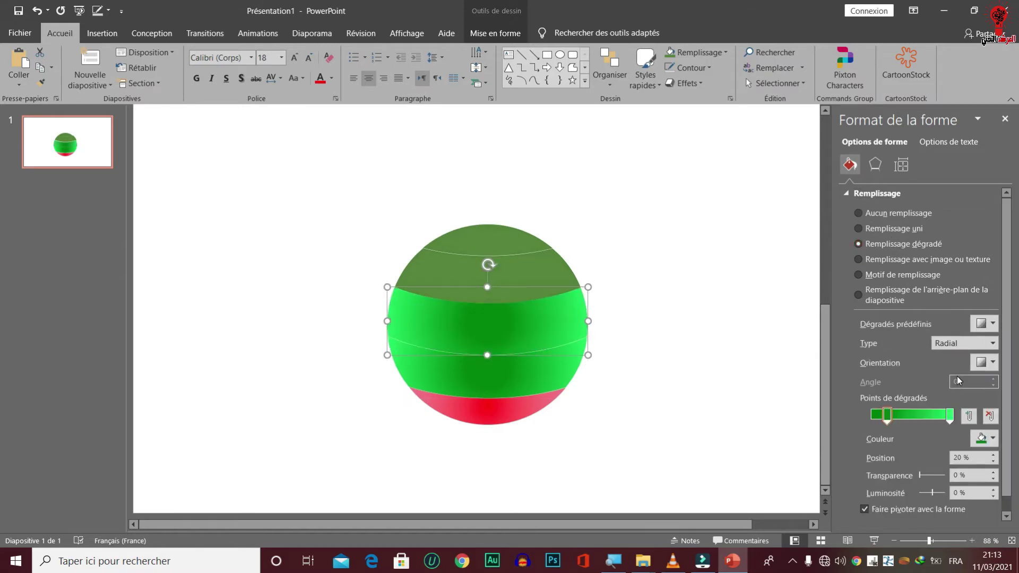
{"action": "left_click", "coordinate": [986, 438]}
{"action": "left_click", "coordinate": [943, 410]}
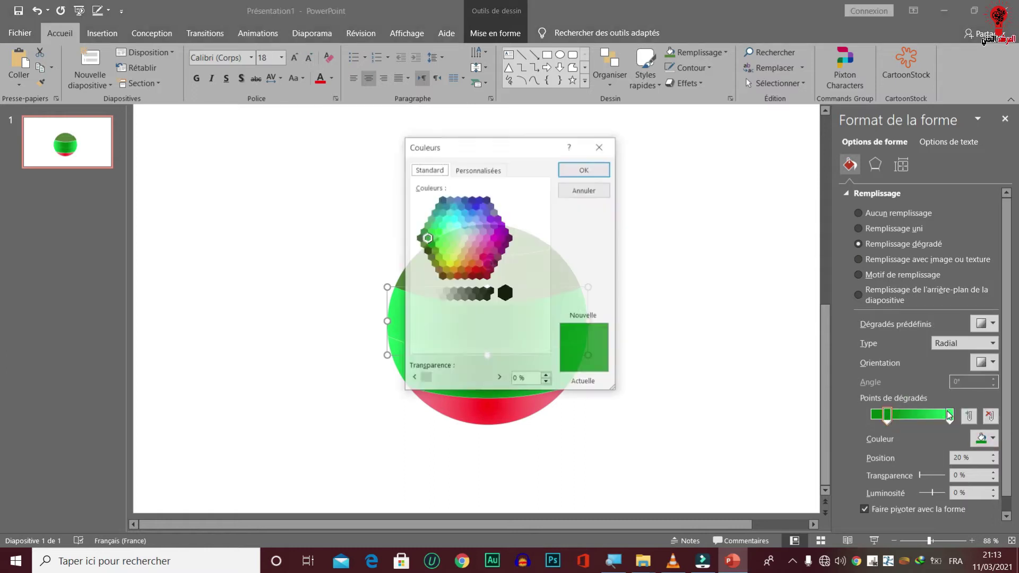
{"action": "left_click", "coordinate": [457, 223]}
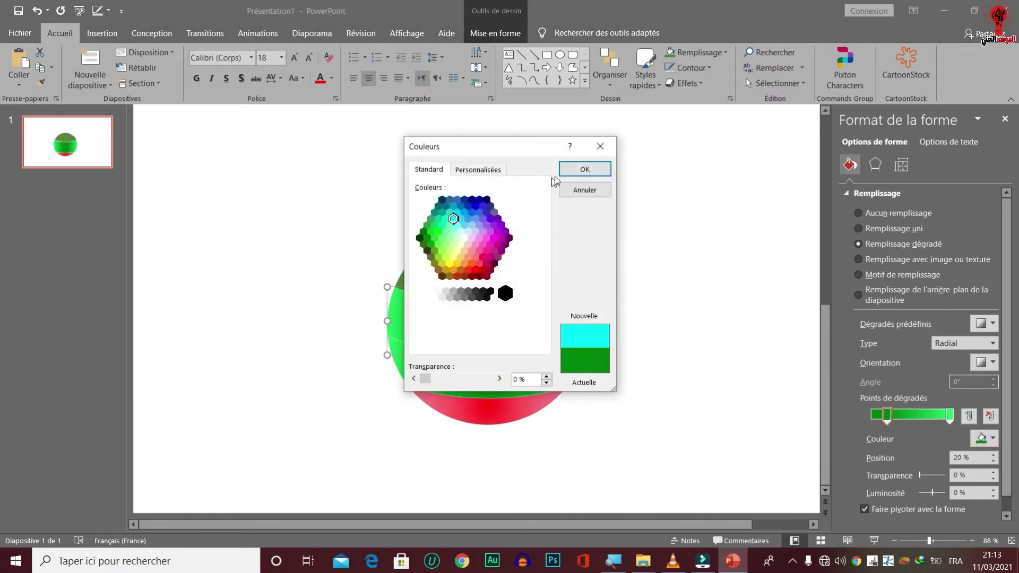
{"action": "left_click", "coordinate": [579, 169]}
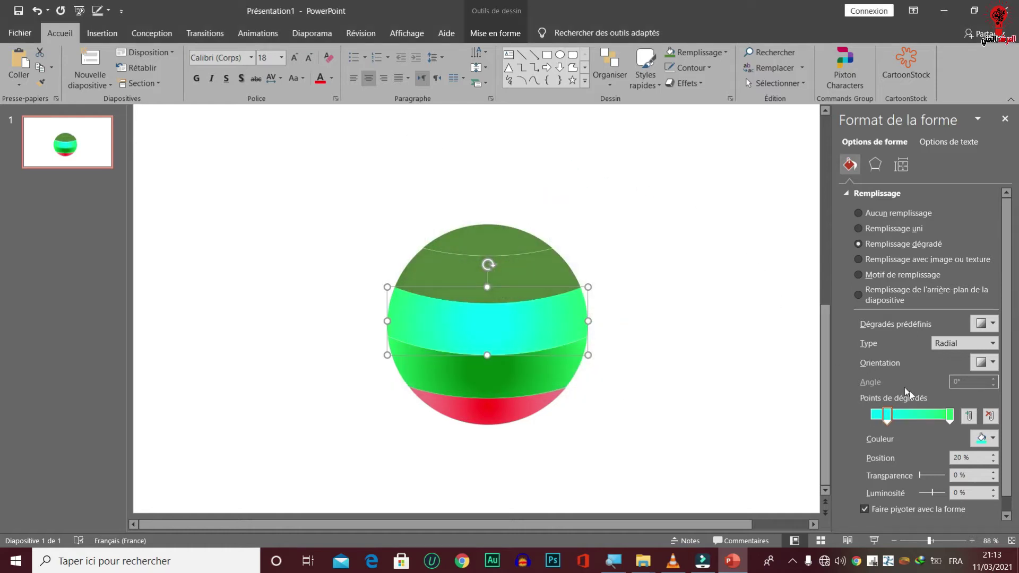
Set the last gradient stop of the middle slice to the custom blue #2C22EE
{"action": "left_click", "coordinate": [949, 414]}
{"action": "left_click", "coordinate": [987, 439]}
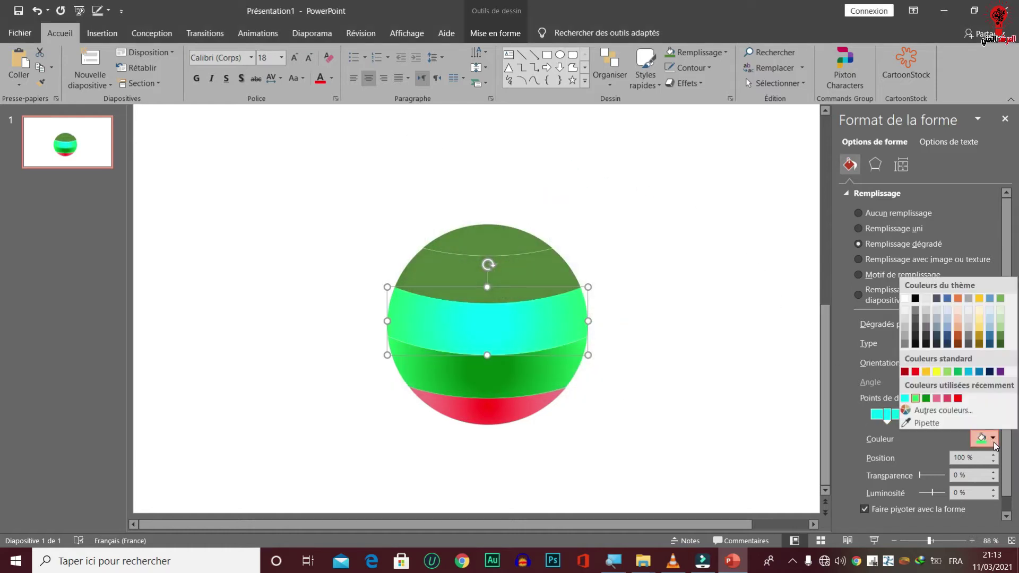
{"action": "left_click", "coordinate": [935, 407]}
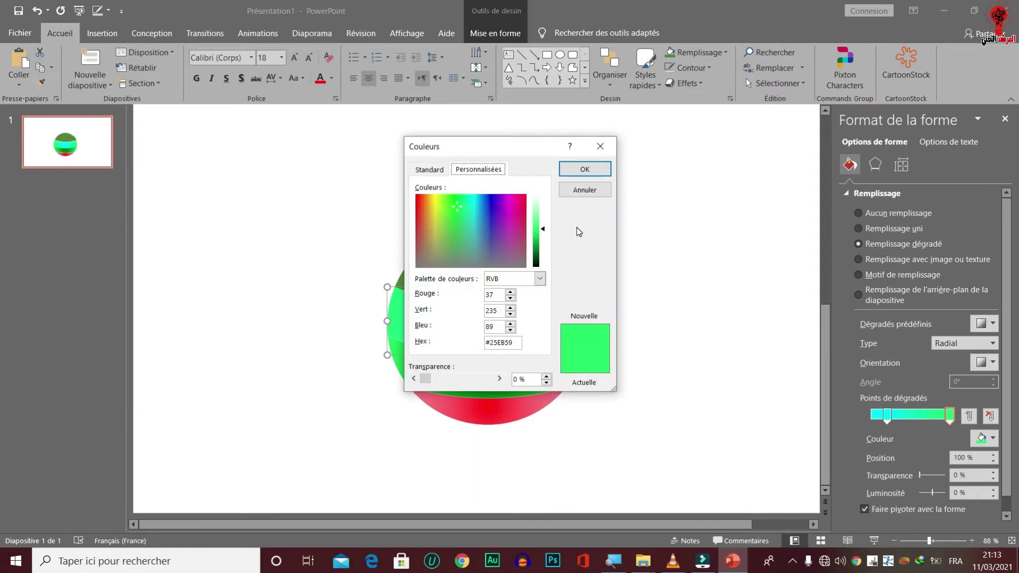
{"action": "left_click", "coordinate": [494, 208]}
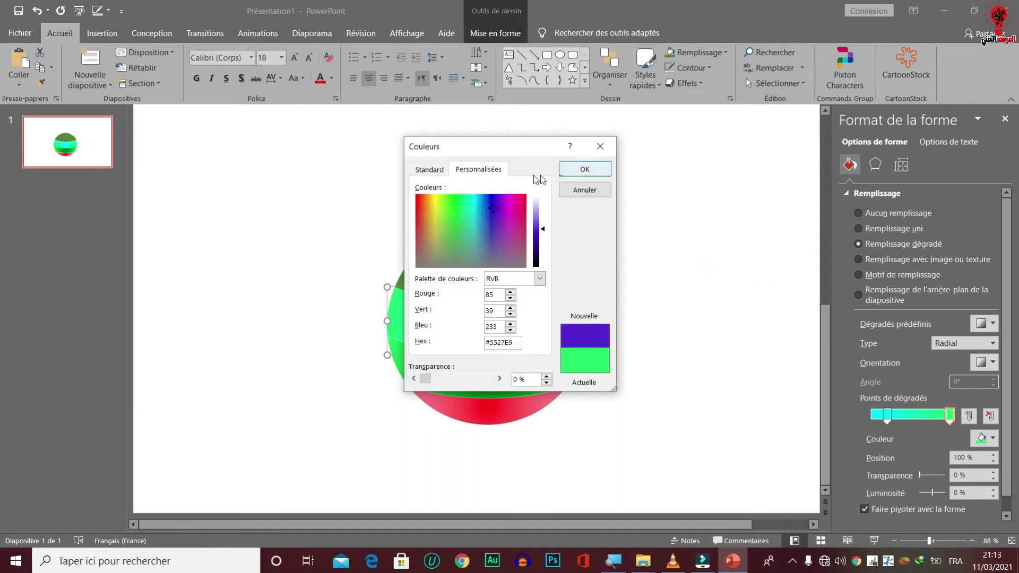
{"action": "left_click", "coordinate": [489, 204]}
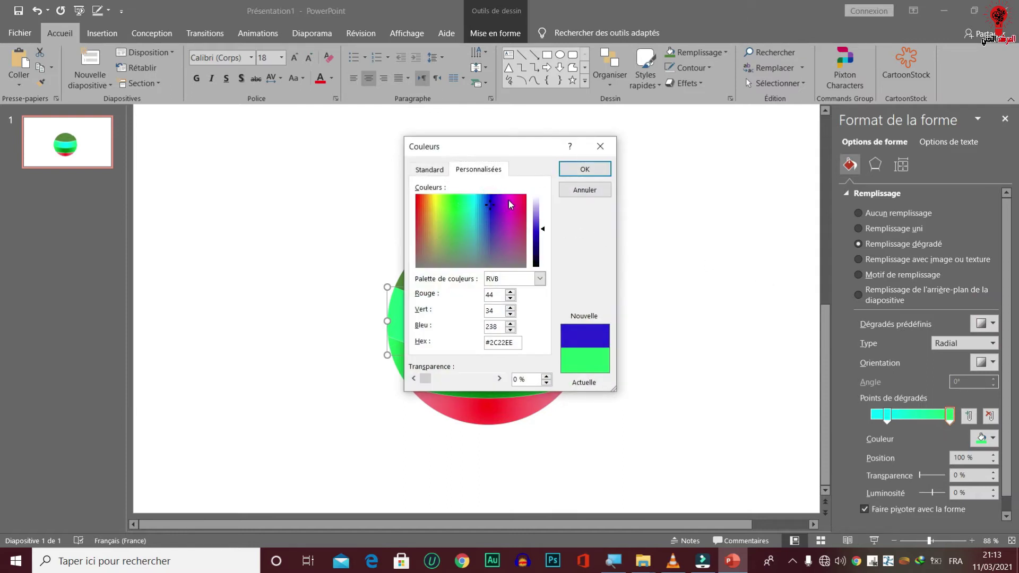
{"action": "left_click", "coordinate": [585, 169]}
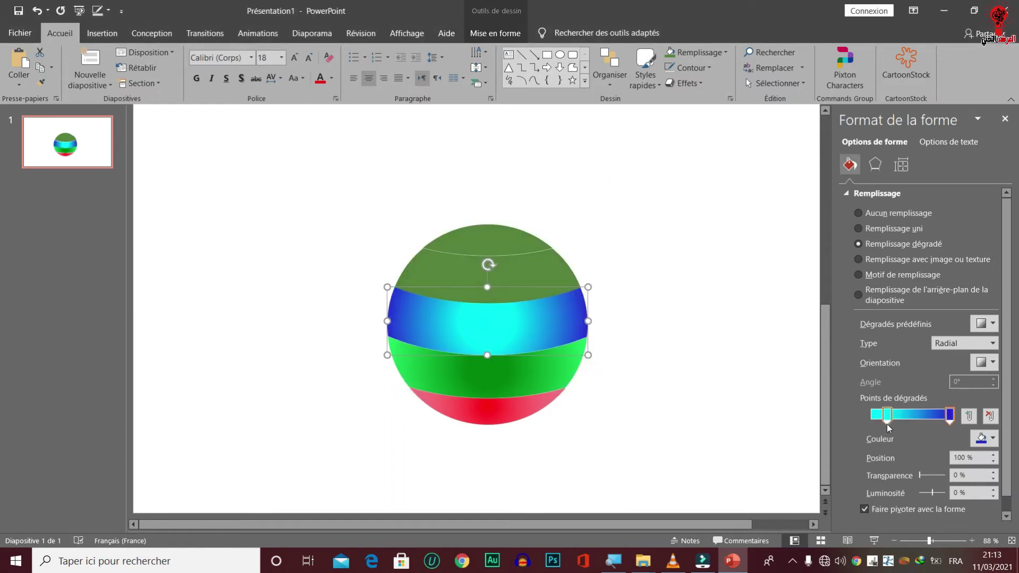
Move the middle slice's first gradient stop to 14 % and choose the radial orientation spreading from the centre
{"action": "left_click_drag", "start_coordinate": [883, 420], "coordinate": [880, 423]}
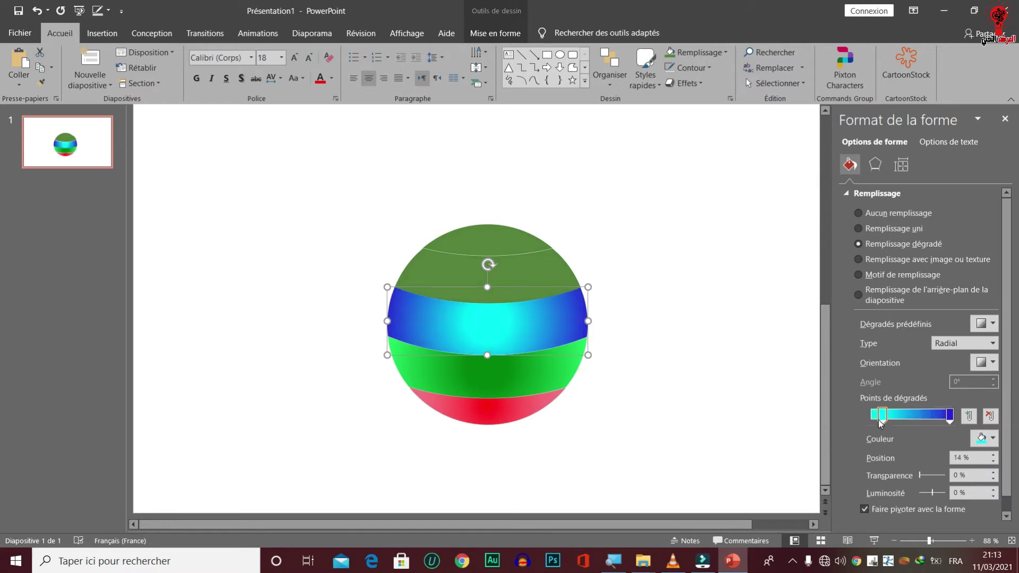
{"action": "mouse_move", "coordinate": [950, 415]}
{"action": "left_mouse_down"}
{"action": "mouse_move", "coordinate": [940, 419]}
{"action": "mouse_move", "coordinate": [957, 420]}
{"action": "left_mouse_up"}
{"action": "left_click", "coordinate": [976, 343]}
{"action": "left_click", "coordinate": [977, 344]}
{"action": "left_click", "coordinate": [984, 363]}
{"action": "left_click", "coordinate": [926, 402]}
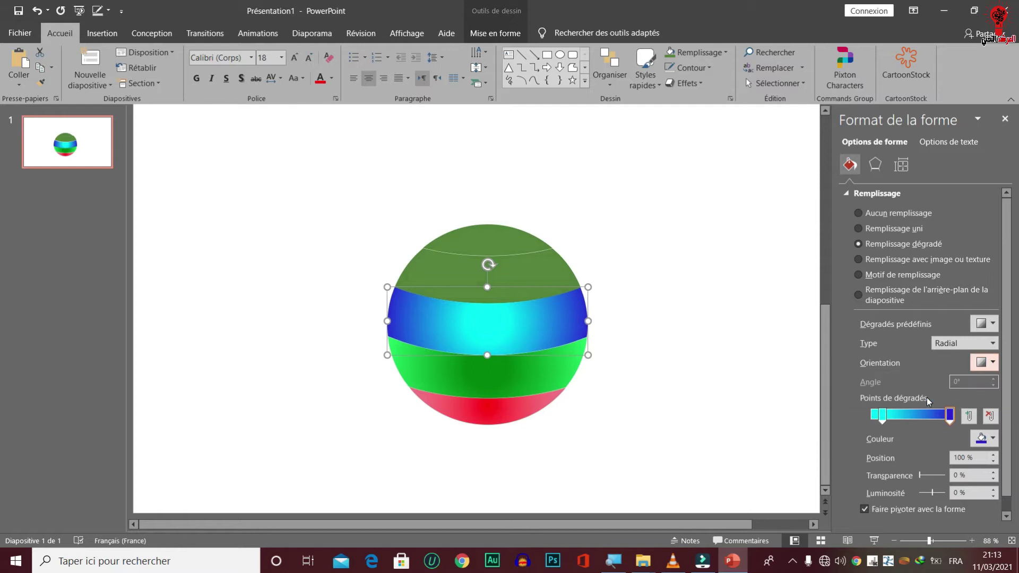
Apply a gradient fill to the second slice from the top and set its first gradient stop to yellow
{"action": "left_click", "coordinate": [537, 291]}
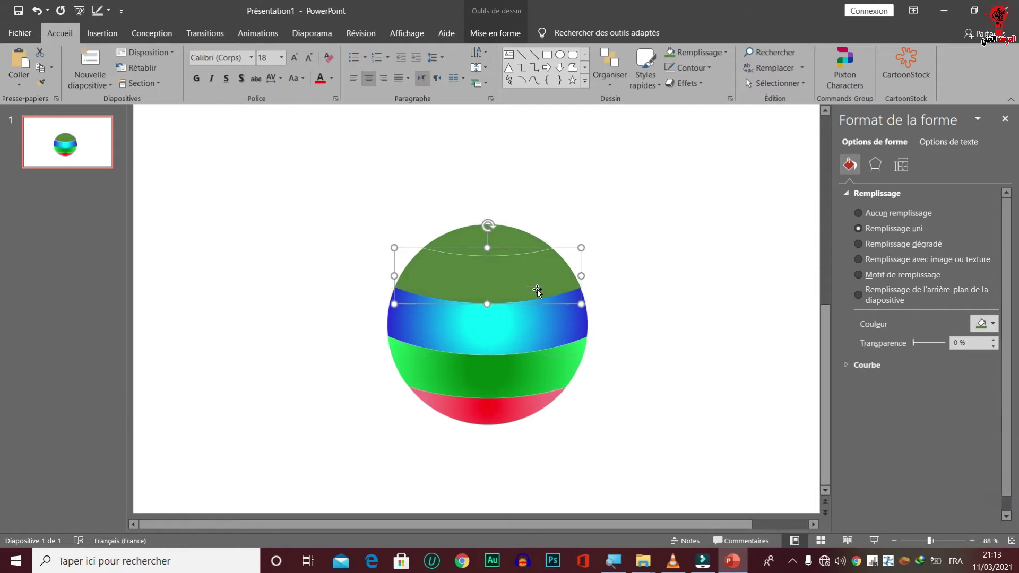
{"action": "left_click", "coordinate": [537, 290]}
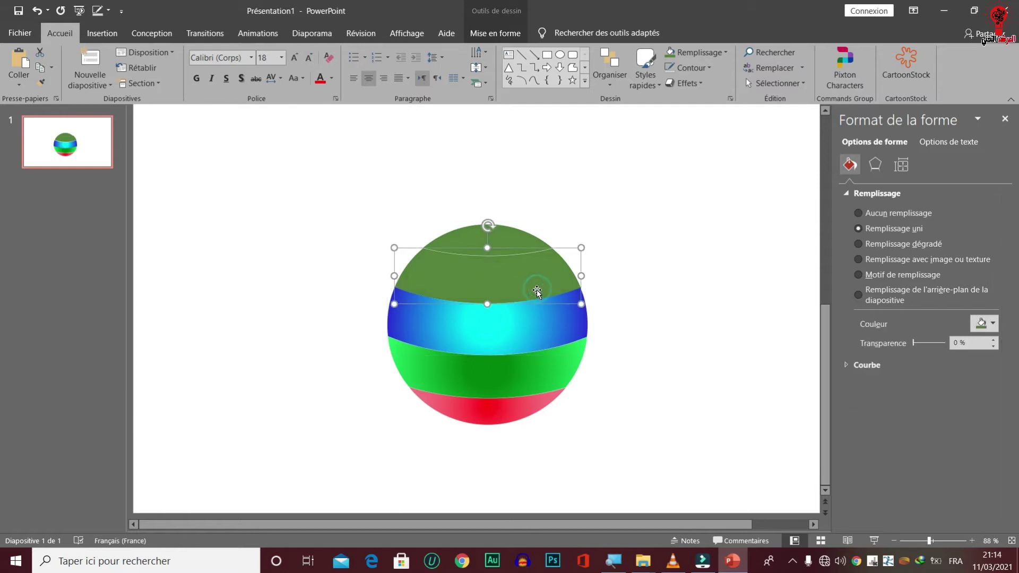
{"action": "left_click", "coordinate": [889, 245]}
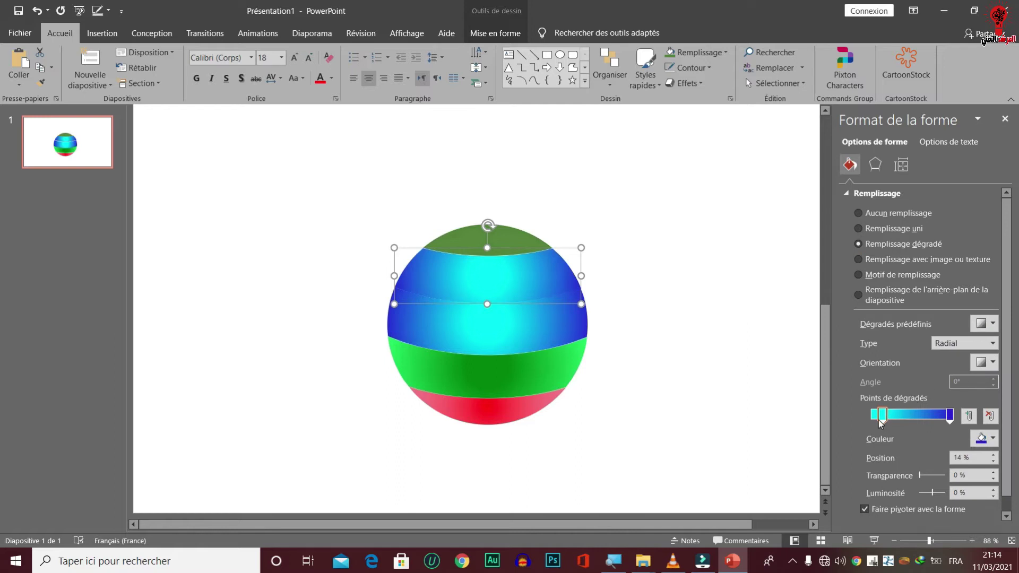
{"action": "left_click", "coordinate": [992, 439]}
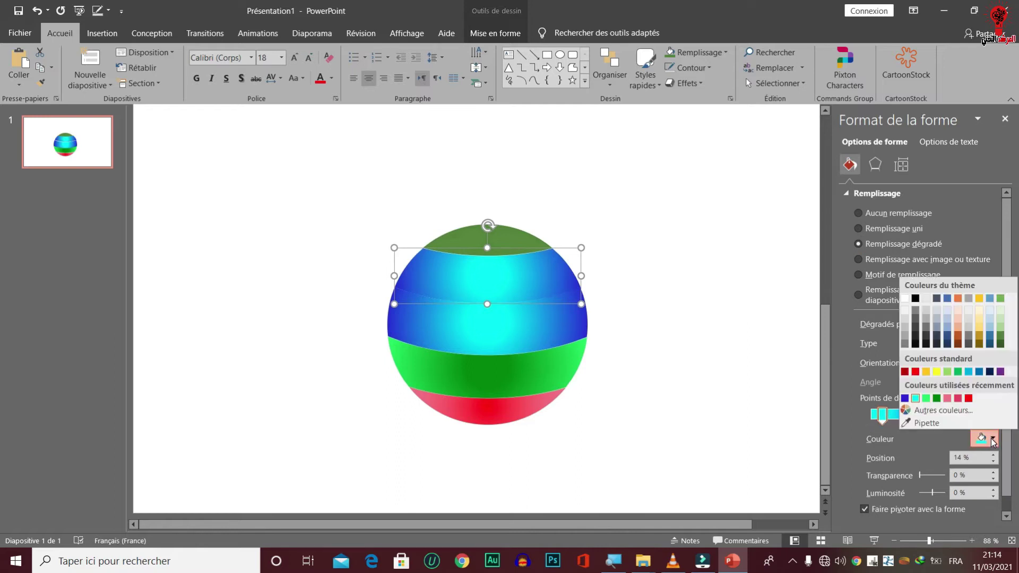
{"action": "left_click", "coordinate": [943, 409]}
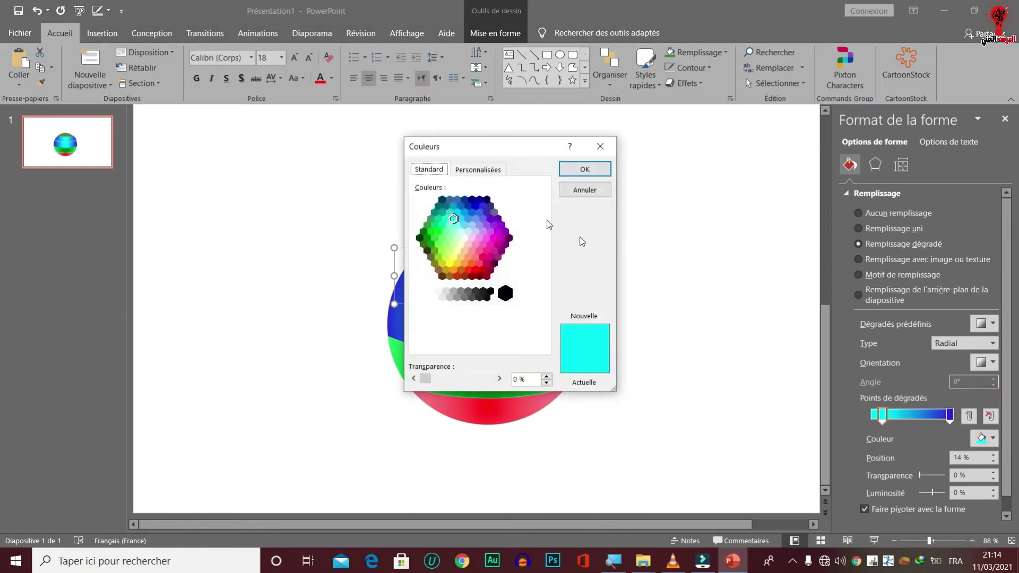
{"action": "left_click", "coordinate": [450, 265]}
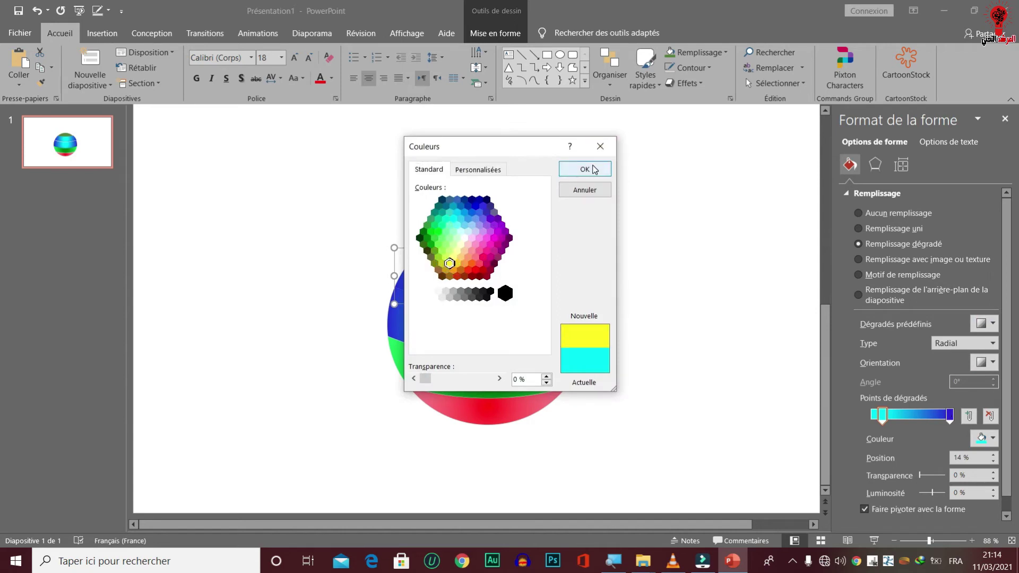
{"action": "left_click", "coordinate": [591, 169]}
Set the last gradient stop of the yellow slice to the custom darker yellow #BBB723
{"action": "left_click", "coordinate": [950, 418]}
{"action": "left_click", "coordinate": [986, 439]}
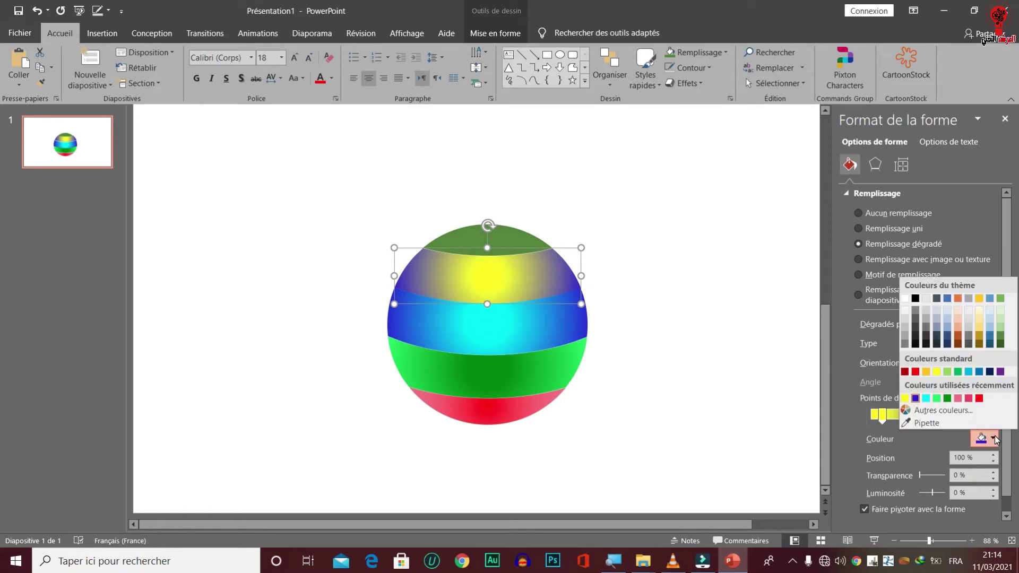
{"action": "left_click", "coordinate": [940, 410]}
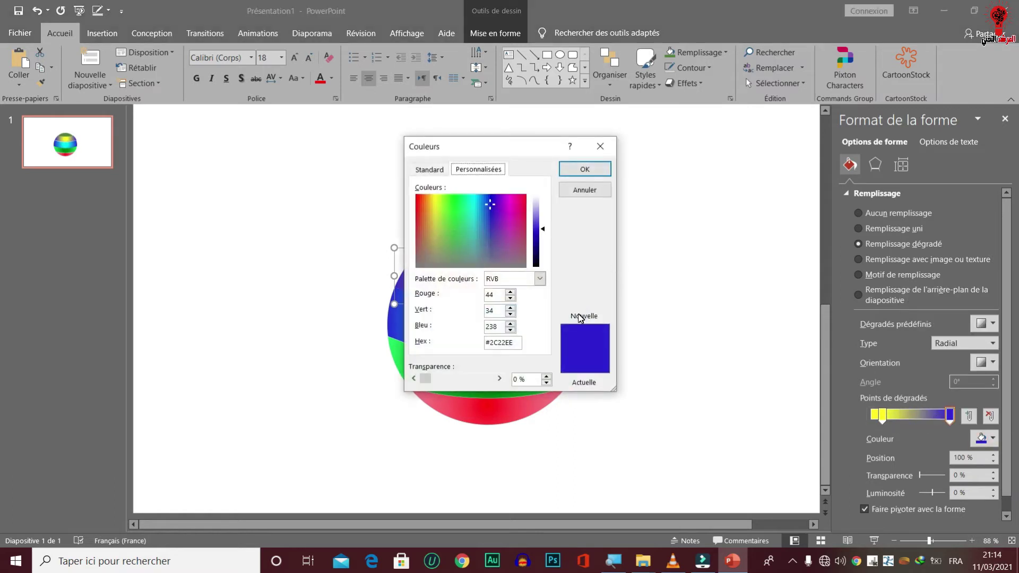
{"action": "left_click", "coordinate": [433, 218]}
{"action": "left_click", "coordinate": [534, 234]}
{"action": "left_click", "coordinate": [535, 238]}
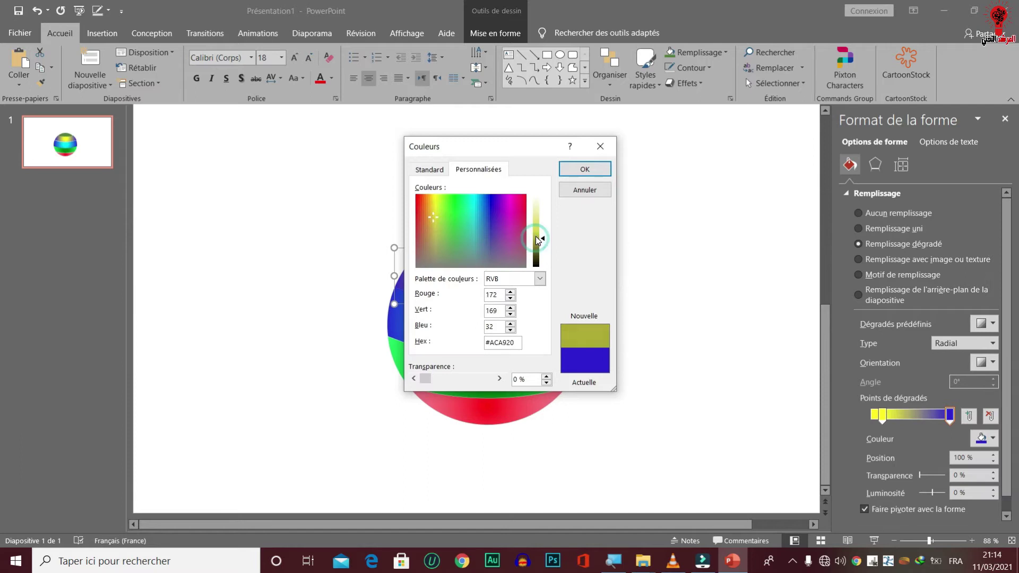
{"action": "left_click", "coordinate": [536, 235]}
{"action": "left_click", "coordinate": [587, 170]}
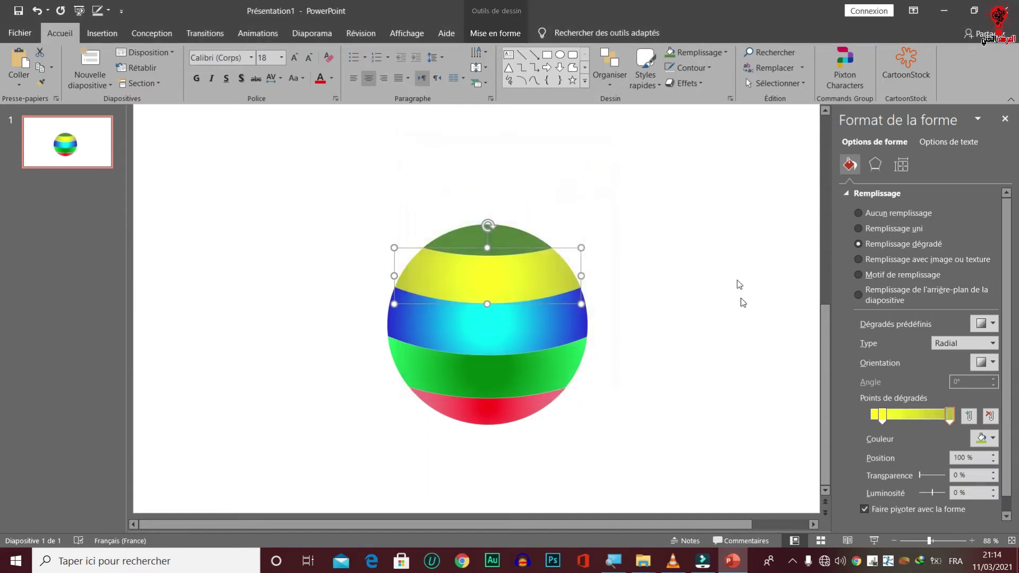
Give the yellow slice's gradient the radial type with the orientation spreading from the centre
{"action": "left_click", "coordinate": [955, 343]}
{"action": "left_click", "coordinate": [950, 369]}
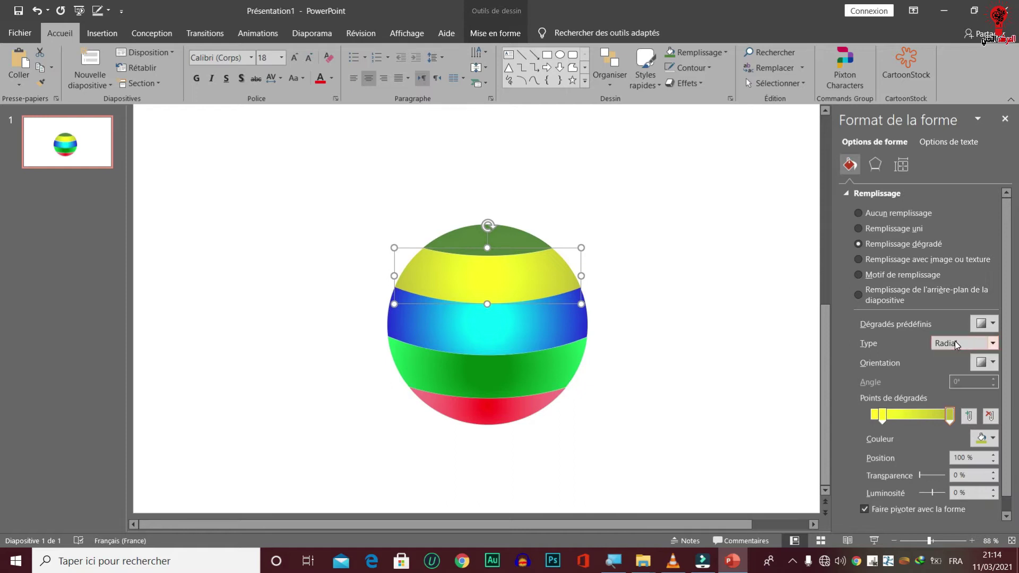
{"action": "left_click", "coordinate": [980, 362]}
{"action": "left_click", "coordinate": [928, 391]}
Apply a gradient fill to the top slice and set its first gradient stop to red
{"action": "left_click", "coordinate": [472, 236]}
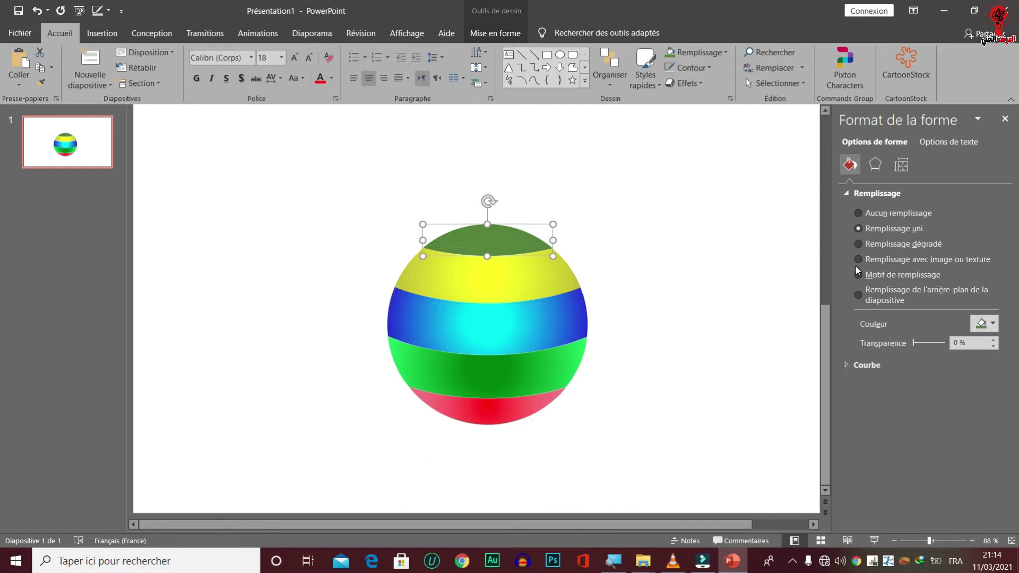
{"action": "left_click", "coordinate": [896, 244]}
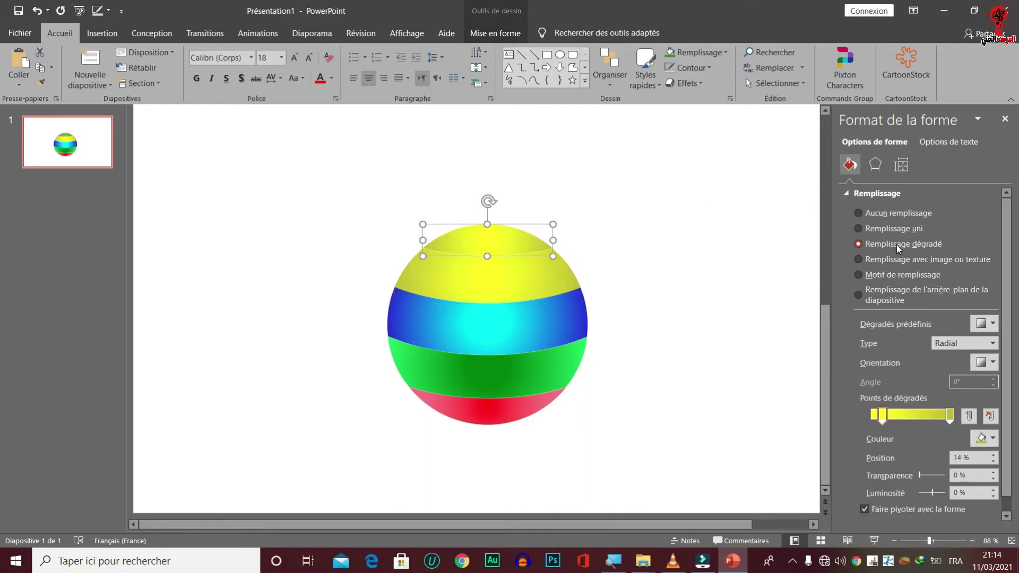
{"action": "left_click", "coordinate": [980, 438]}
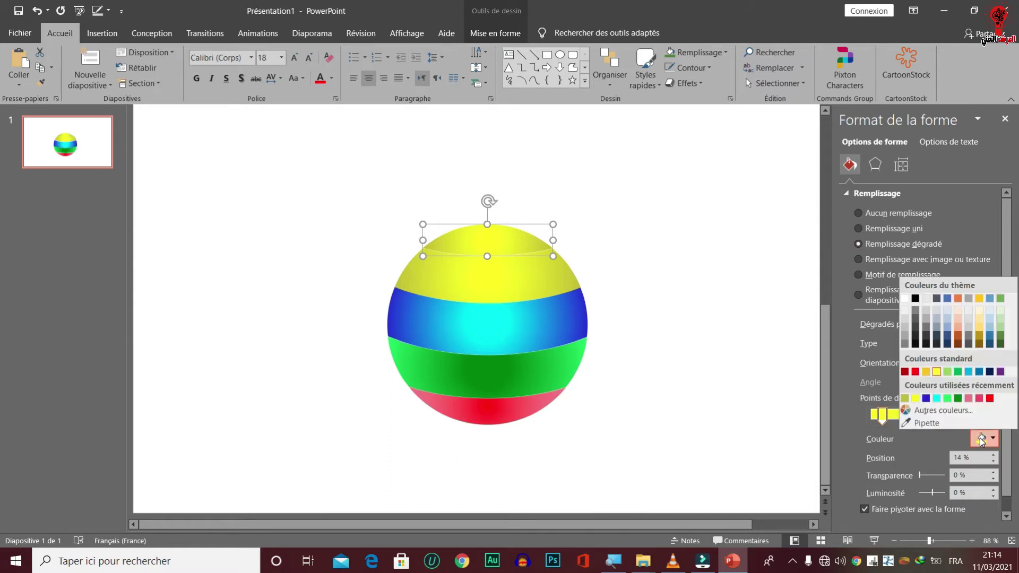
{"action": "left_click", "coordinate": [951, 416]}
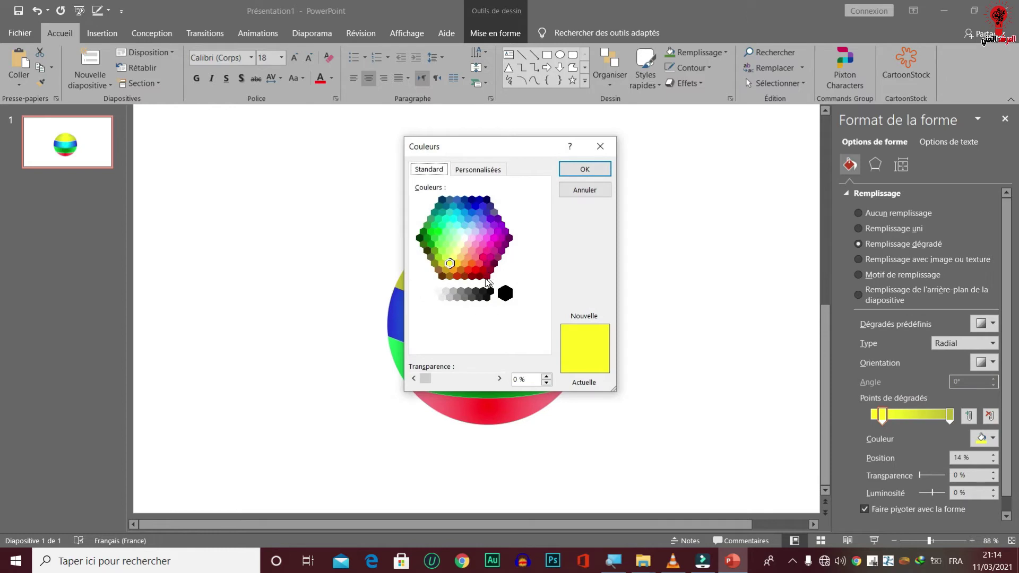
{"action": "left_click", "coordinate": [470, 270]}
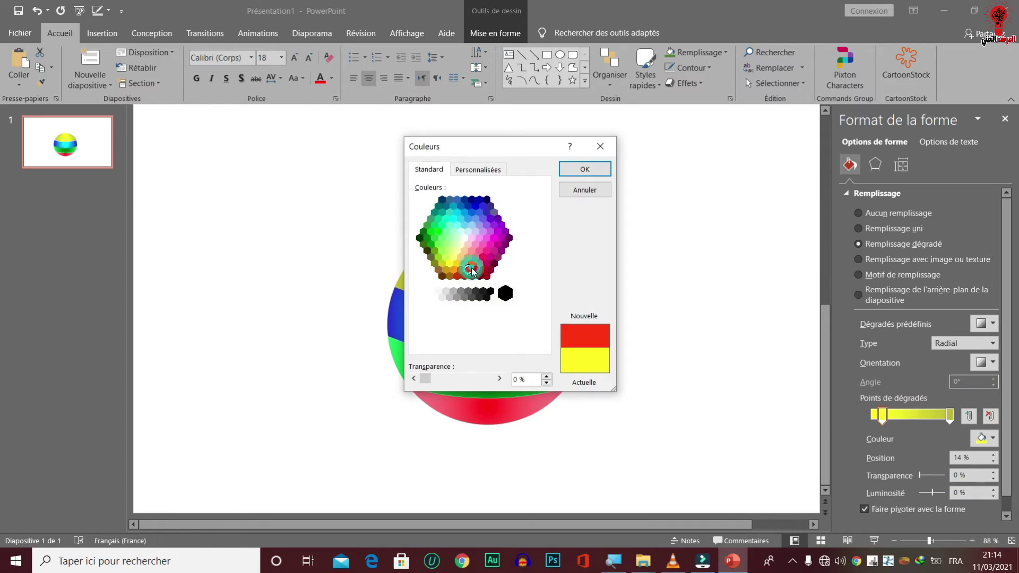
{"action": "left_click", "coordinate": [575, 175]}
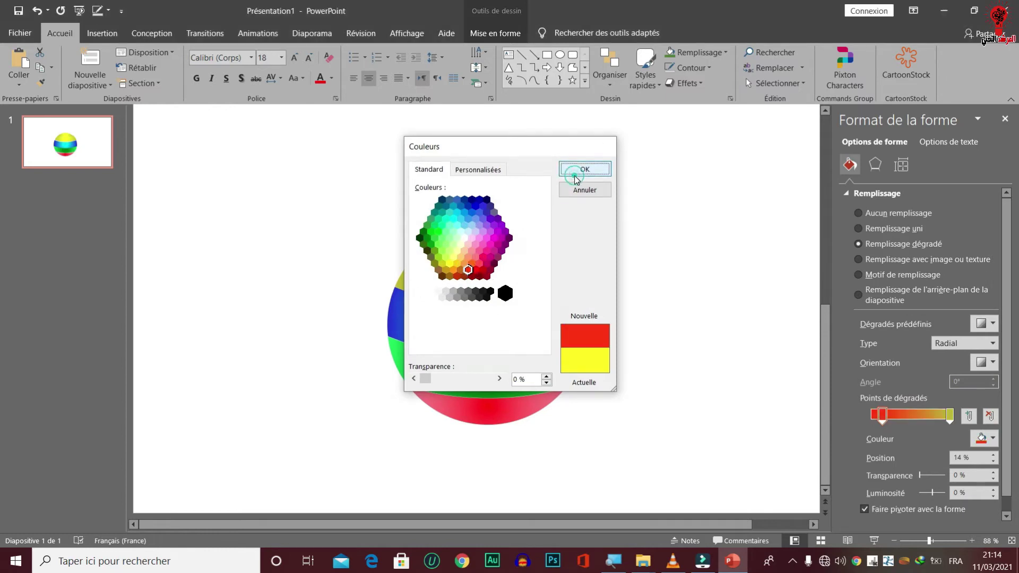
Set the last gradient stop of the top slice to light orange from the standard colours
{"action": "left_click", "coordinate": [949, 415]}
{"action": "left_click", "coordinate": [993, 440]}
{"action": "left_click", "coordinate": [941, 412]}
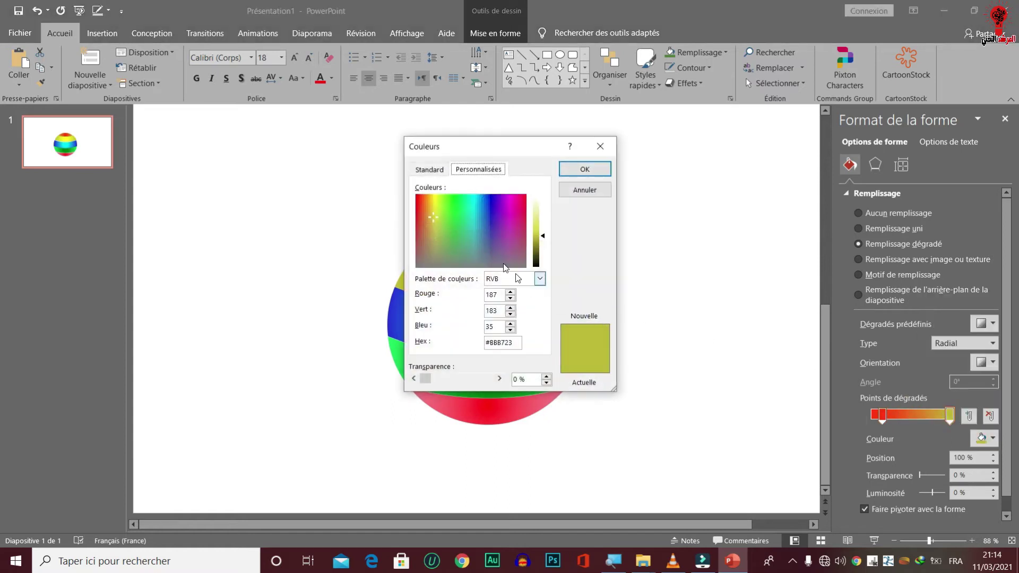
{"action": "left_click", "coordinate": [425, 170]}
{"action": "left_click", "coordinate": [466, 264]}
{"action": "left_click", "coordinate": [586, 169]}
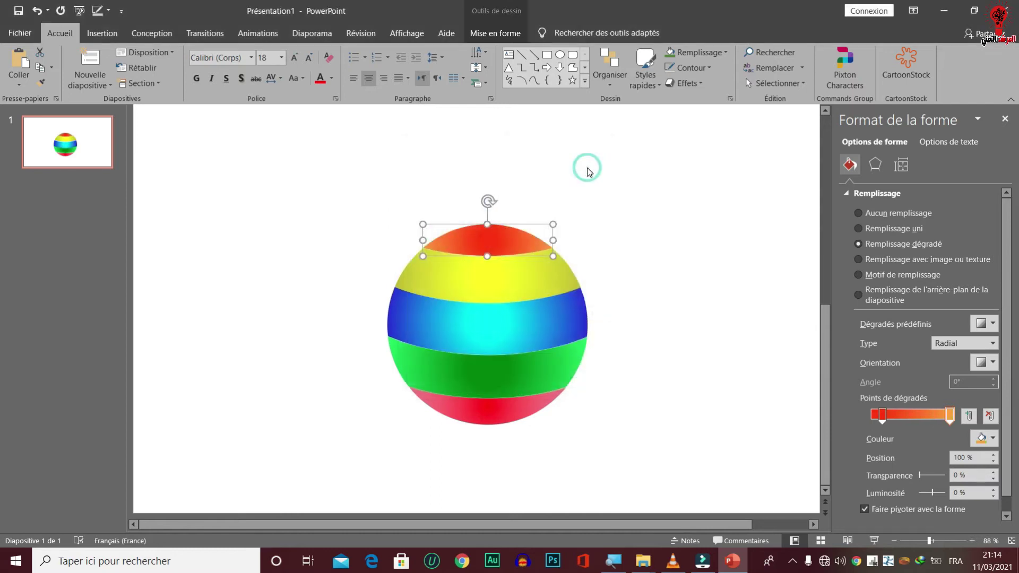
Give the top slice's gradient the radial orientation spreading from the centre and close the shape formatting options
{"action": "left_click", "coordinate": [961, 343]}
{"action": "left_click", "coordinate": [961, 342]}
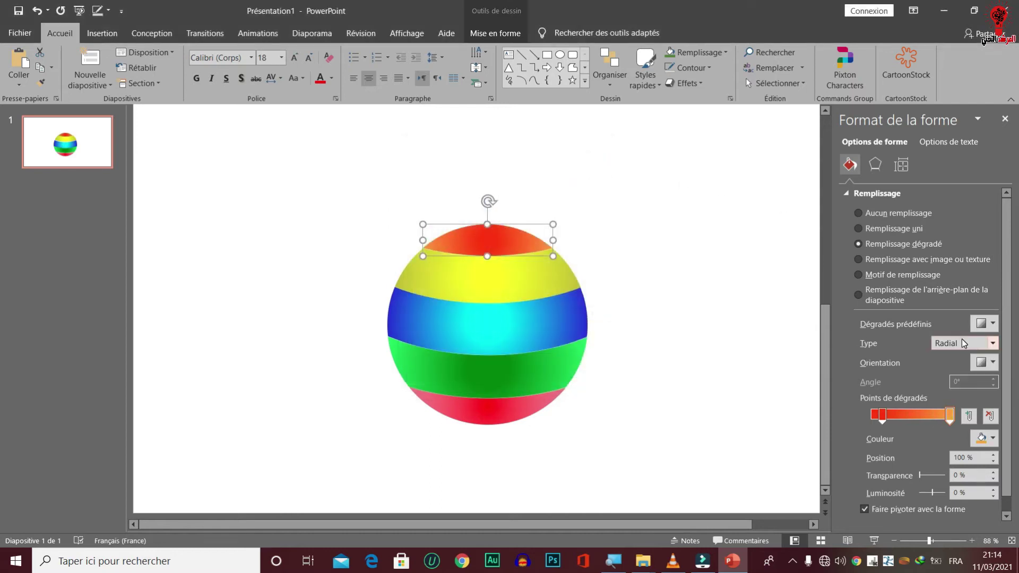
{"action": "left_click", "coordinate": [977, 363]}
{"action": "left_click", "coordinate": [930, 390]}
{"action": "left_click", "coordinate": [1005, 119]}
{"action": "left_click", "coordinate": [884, 115]}
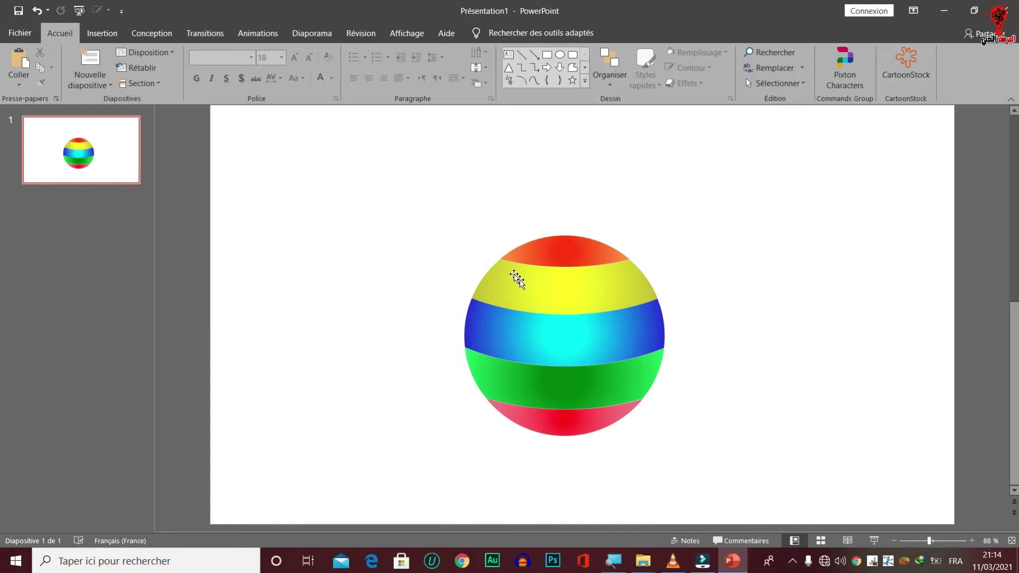
{"action": "left_click_drag", "start_coordinate": [375, 169], "coordinate": [788, 560]}
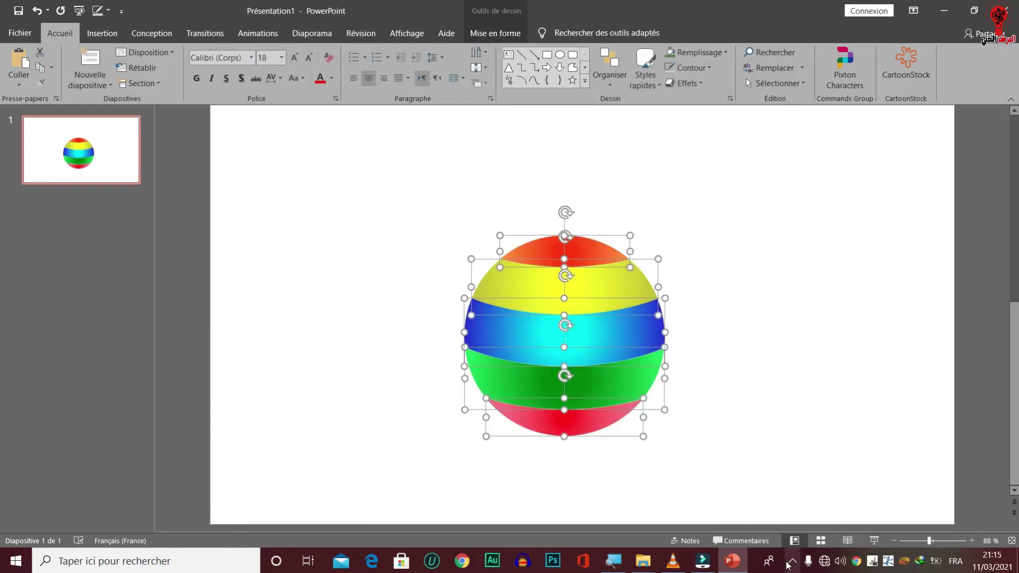
{"action": "left_click", "coordinate": [815, 387]}
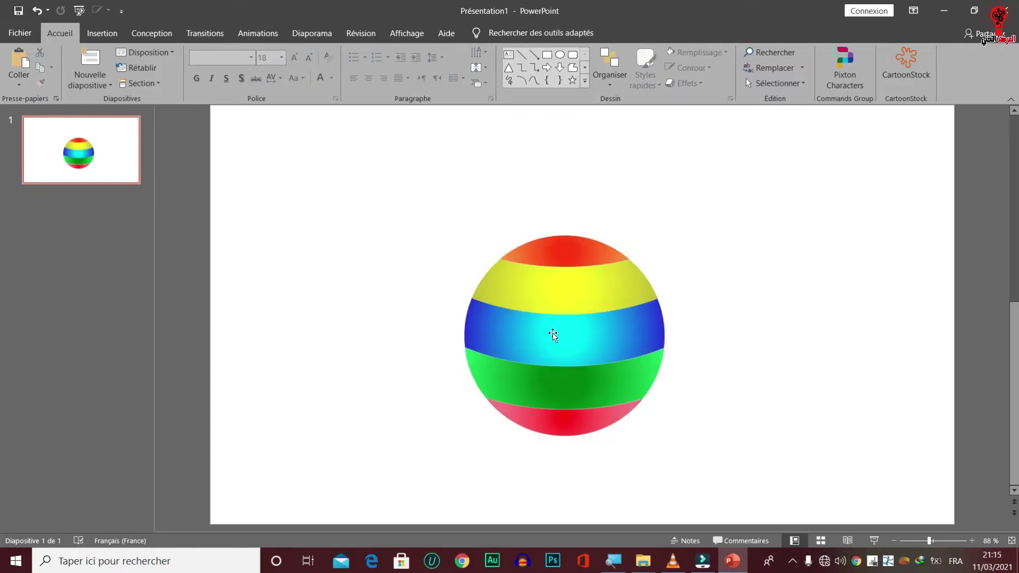
{"action": "left_click", "coordinate": [575, 248]}
{"action": "right_click", "coordinate": [575, 250]}
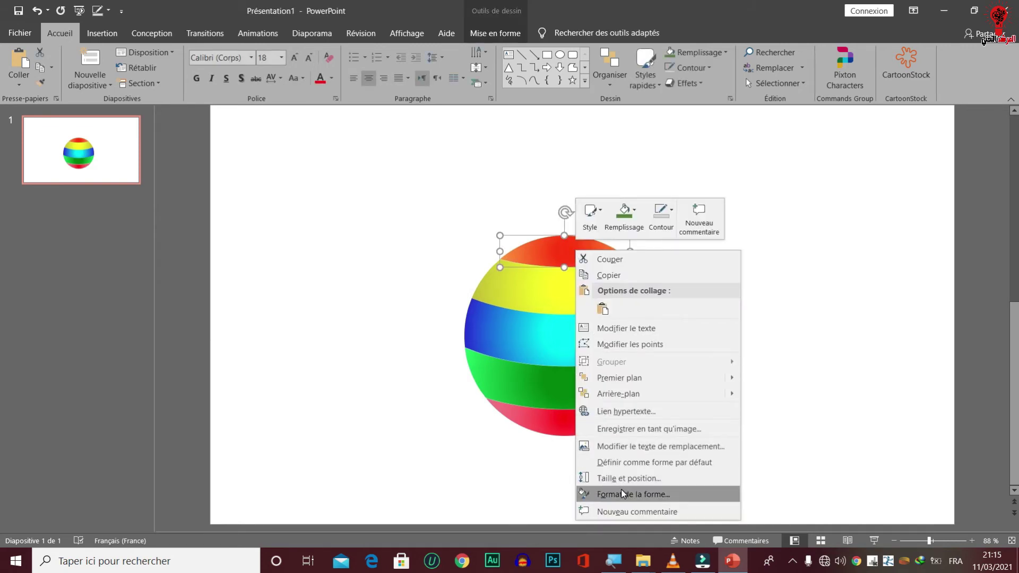
{"action": "left_click", "coordinate": [458, 426]}
{"action": "left_click", "coordinate": [347, 149]}
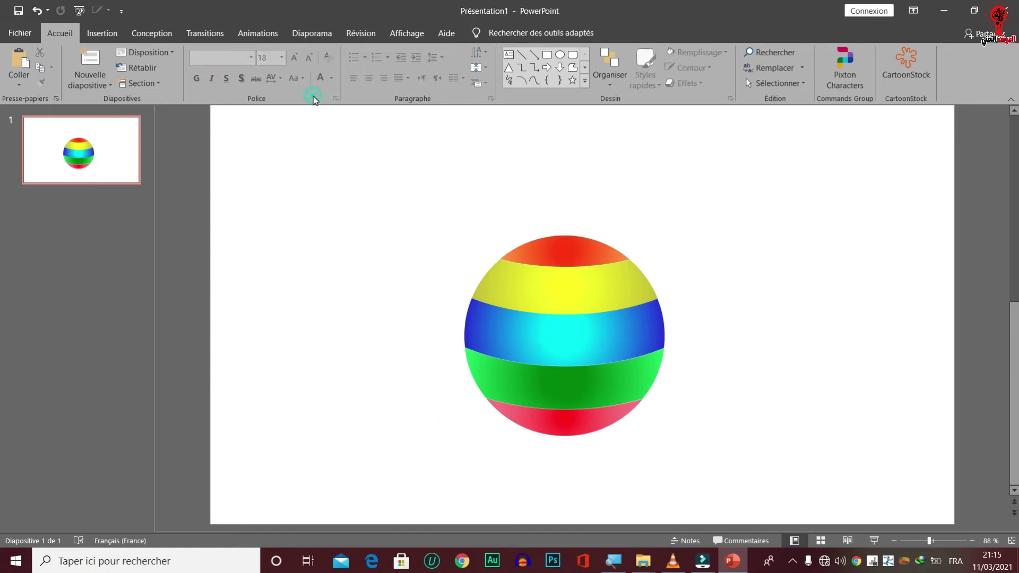
Apply the outer shadow preset offset upwards to all five slices of the circle at once
{"action": "left_click_drag", "start_coordinate": [318, 114], "coordinate": [825, 529]}
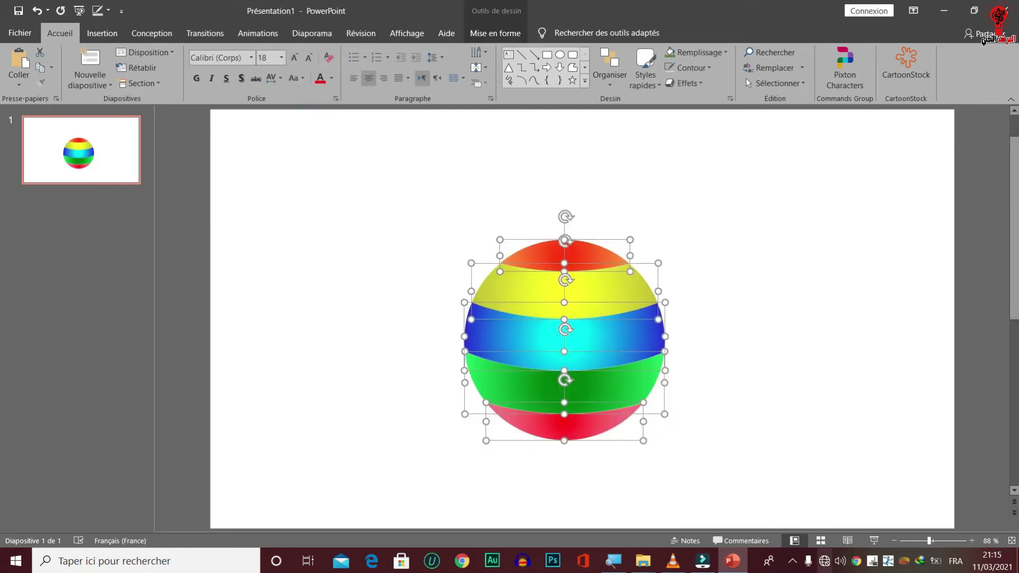
{"action": "right_click", "coordinate": [627, 301]}
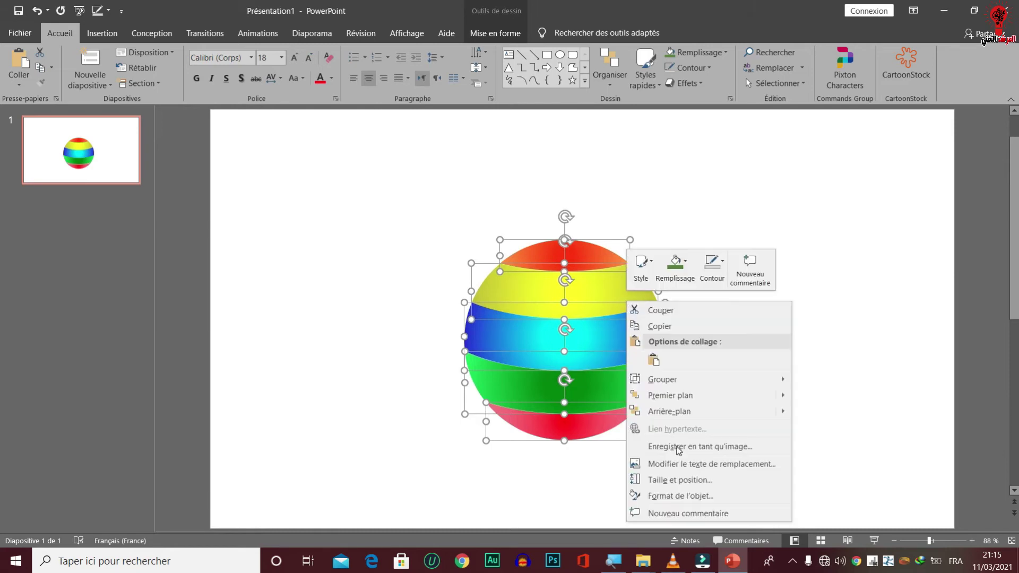
{"action": "left_click", "coordinate": [684, 494]}
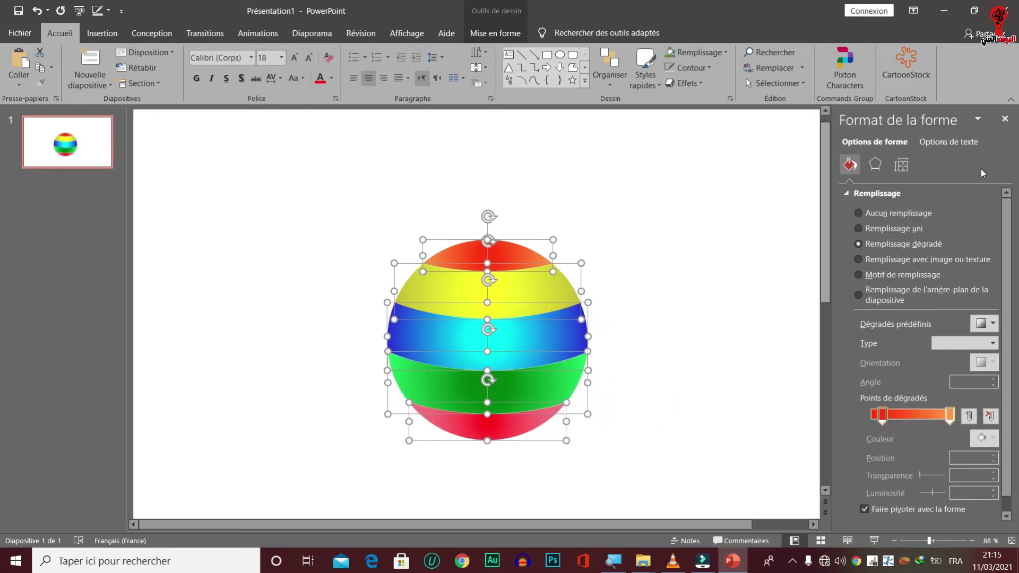
{"action": "left_click", "coordinate": [877, 165]}
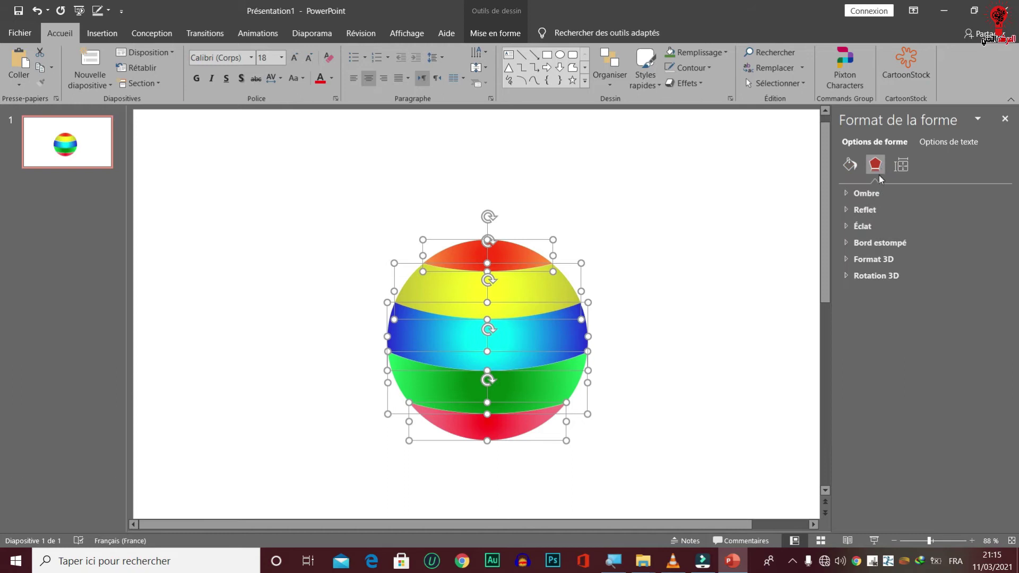
{"action": "left_click", "coordinate": [877, 190]}
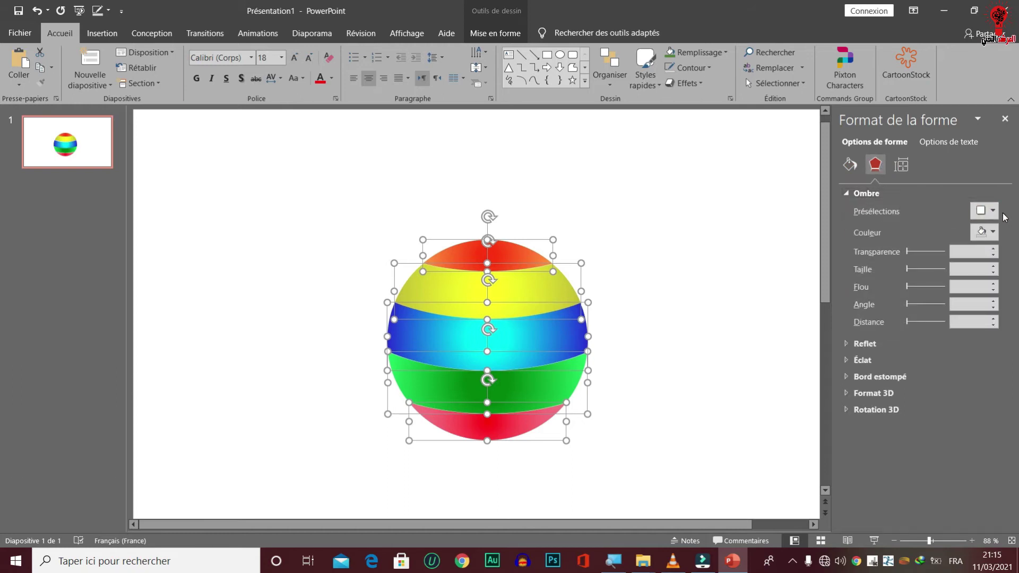
{"action": "left_click", "coordinate": [992, 212]}
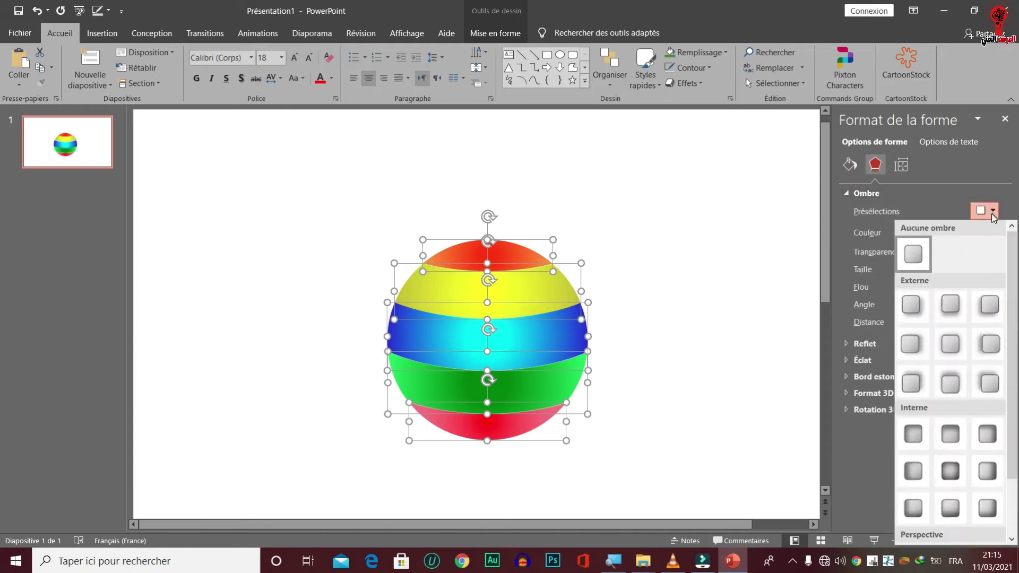
{"action": "left_click", "coordinate": [953, 374]}
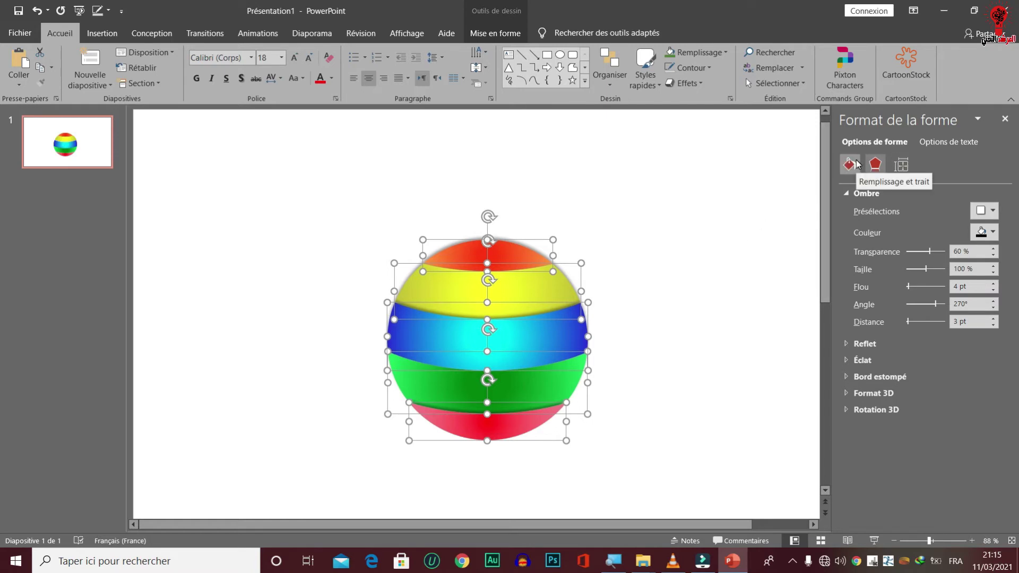
Bring the top red slice to the front and set its shadow distance to 5 pt
{"action": "left_click", "coordinate": [729, 194]}
{"action": "left_click", "coordinate": [513, 259]}
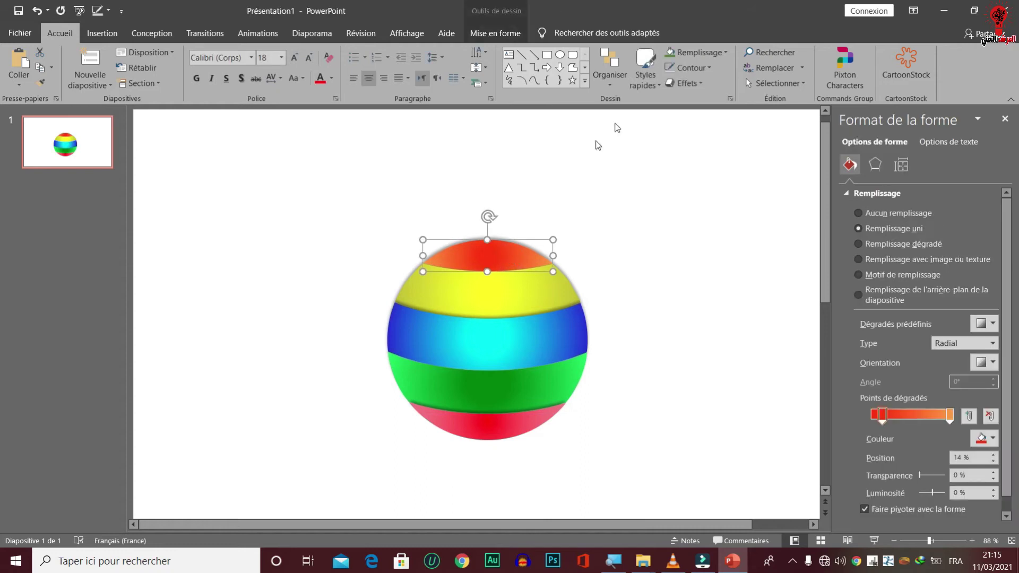
{"action": "left_click", "coordinate": [495, 32]}
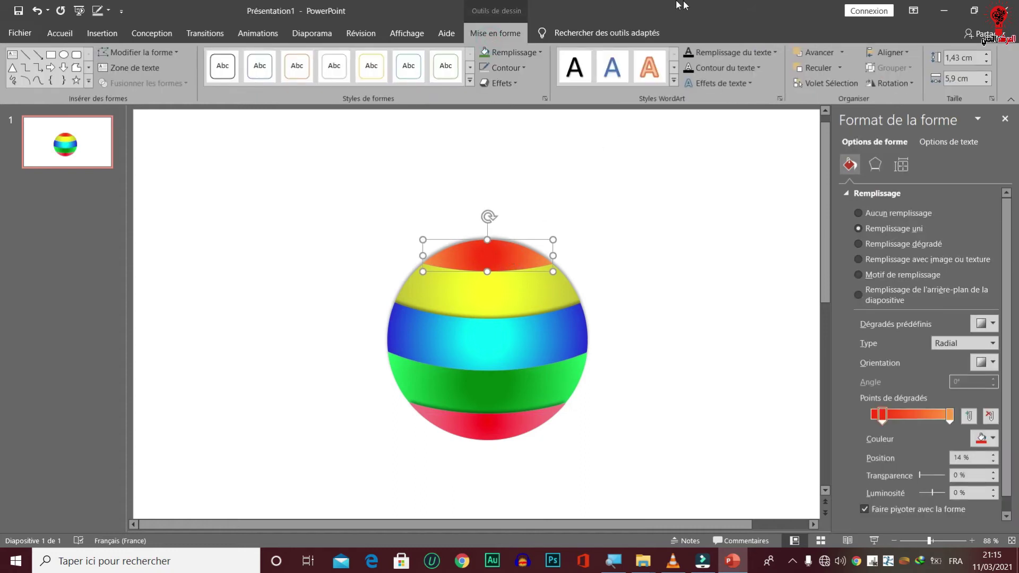
{"action": "left_click", "coordinate": [842, 53]}
{"action": "left_click", "coordinate": [836, 84]}
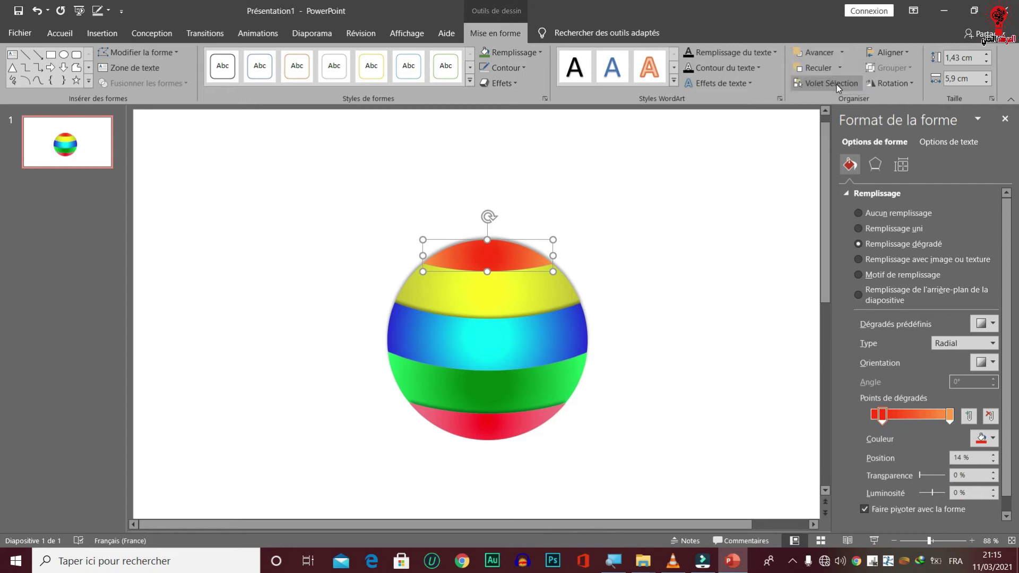
{"action": "left_click", "coordinate": [875, 165]}
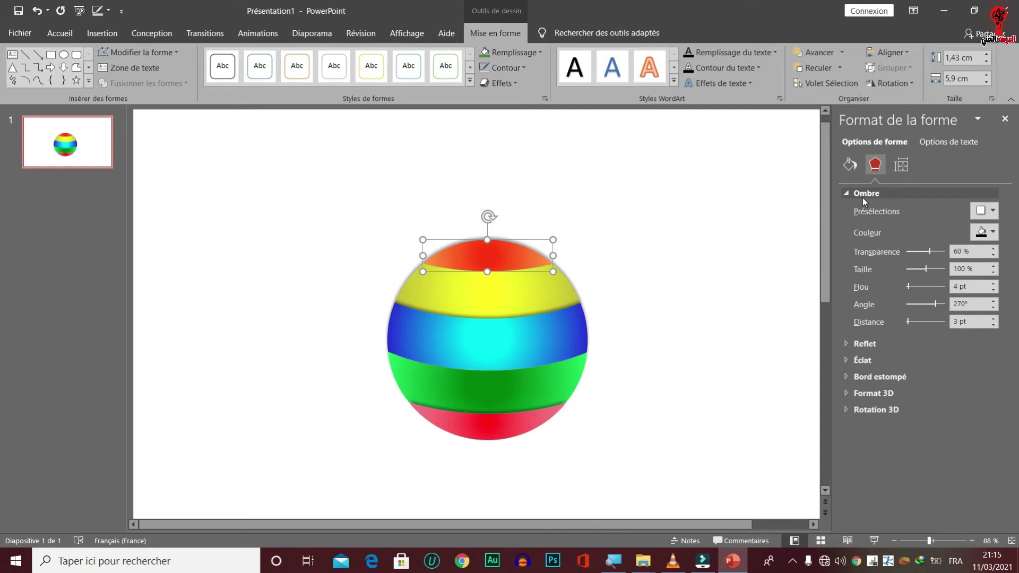
{"action": "left_click", "coordinate": [993, 319]}
{"action": "left_click", "coordinate": [993, 318]}
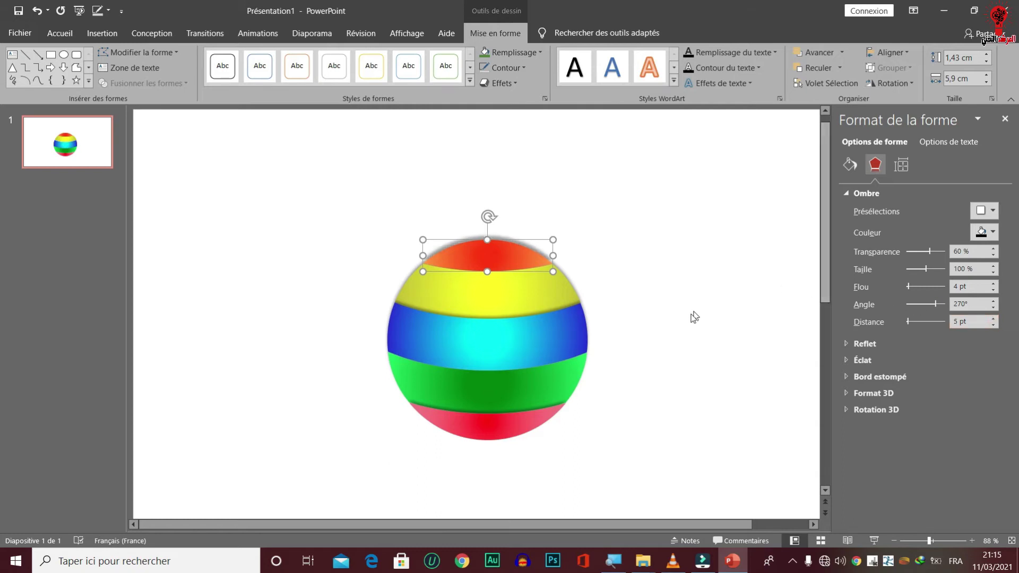
Bring the yellow slice to the front and set its shadow distance to 6 pt
{"action": "left_click", "coordinate": [552, 313]}
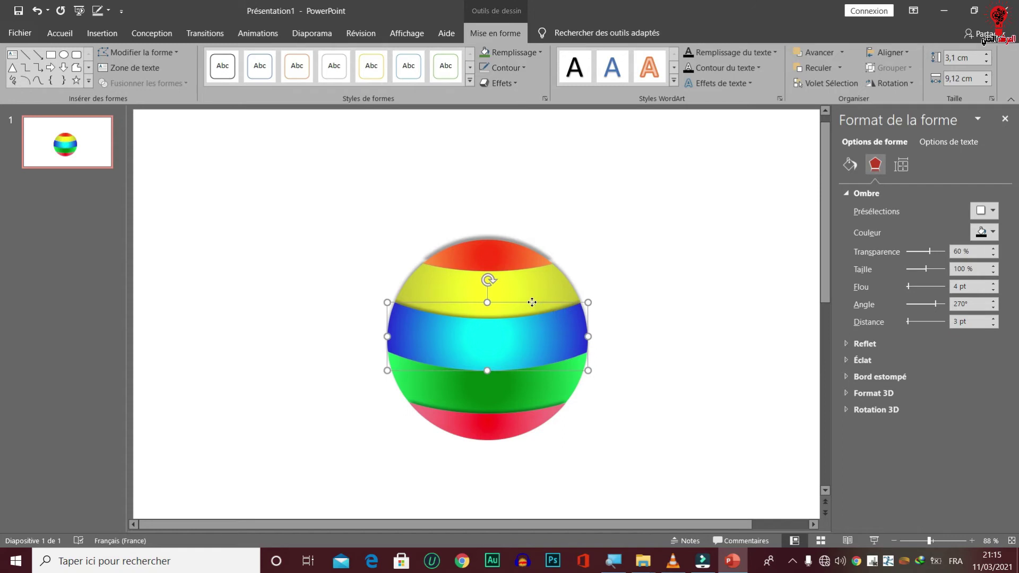
{"action": "left_click", "coordinate": [528, 281]}
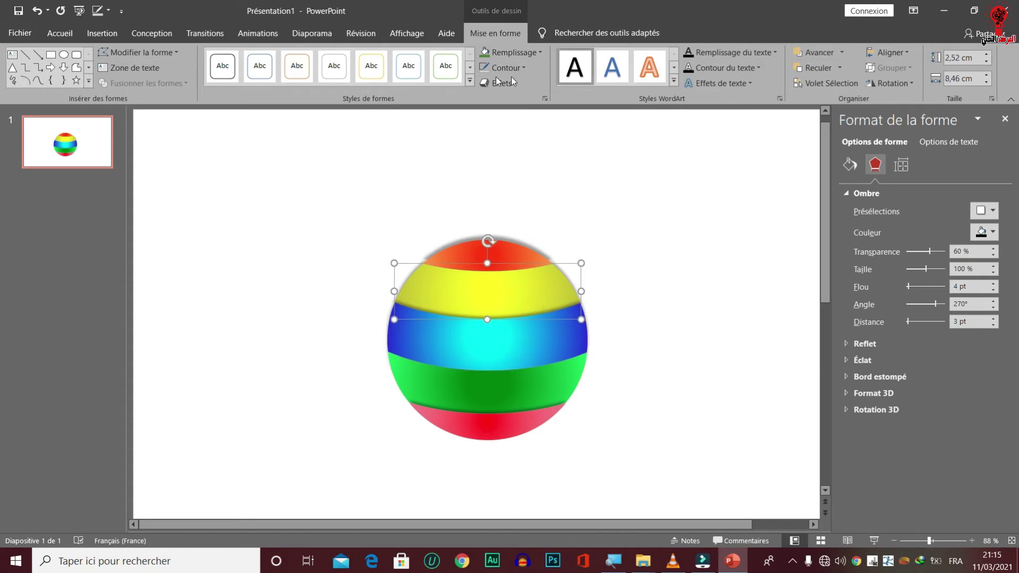
{"action": "left_click", "coordinate": [842, 53]}
{"action": "left_click", "coordinate": [839, 80]}
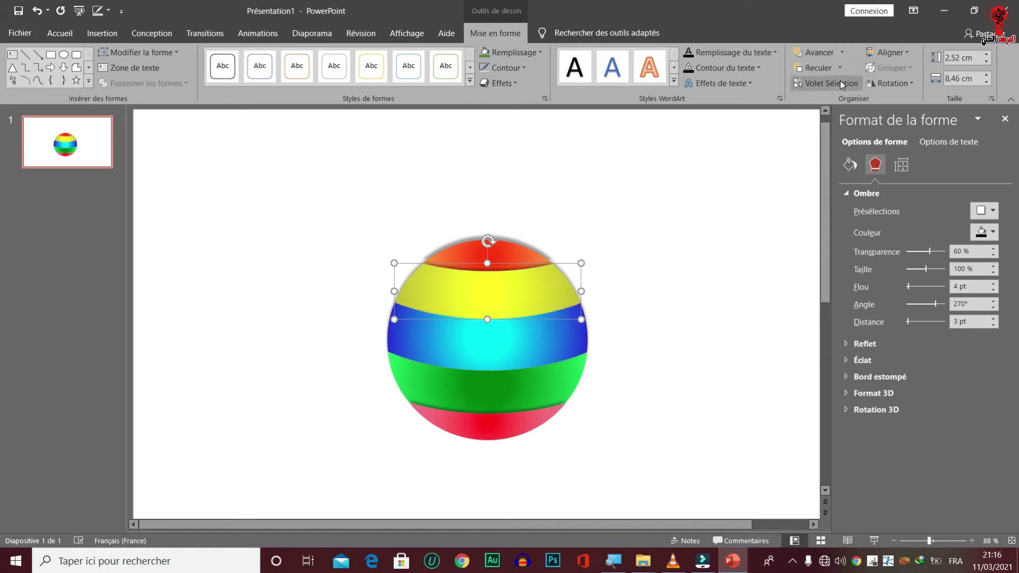
{"action": "left_click", "coordinate": [993, 318]}
{"action": "left_click", "coordinate": [993, 318]}
{"action": "left_click", "coordinate": [994, 319]}
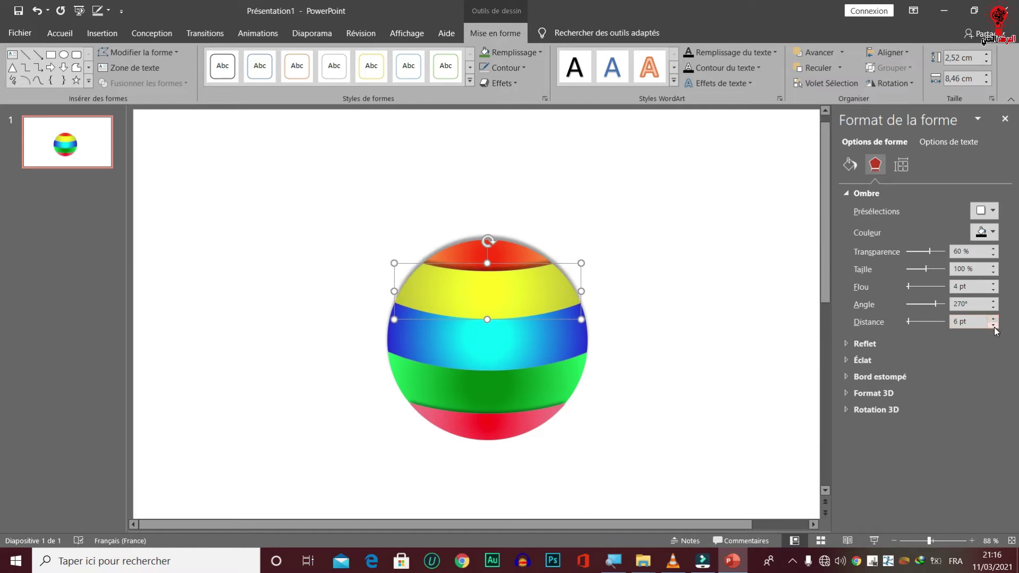
Bring the blue slice to the front and set its shadow distance to 5 pt
{"action": "left_click", "coordinate": [707, 302]}
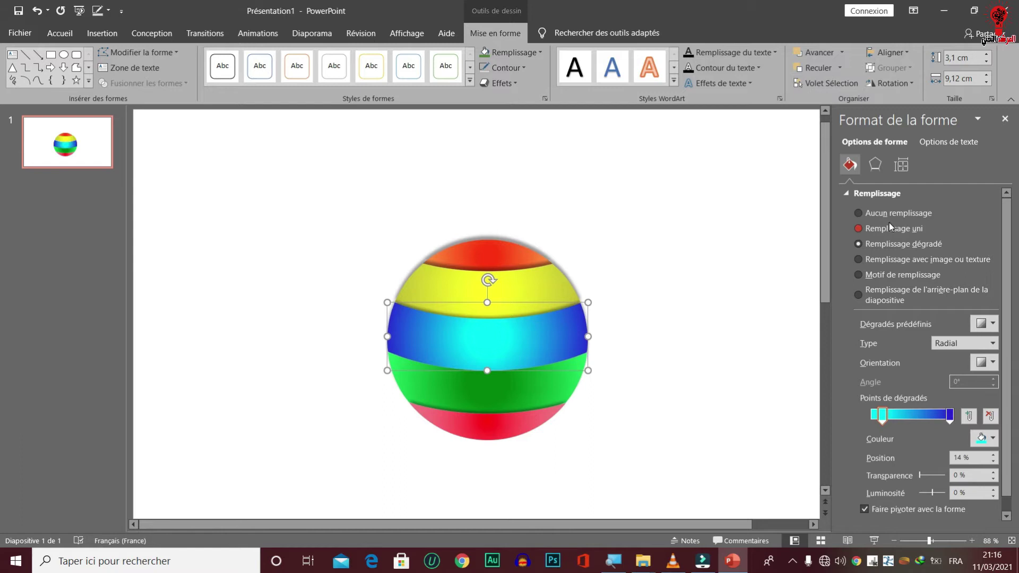
{"action": "left_click", "coordinate": [873, 167]}
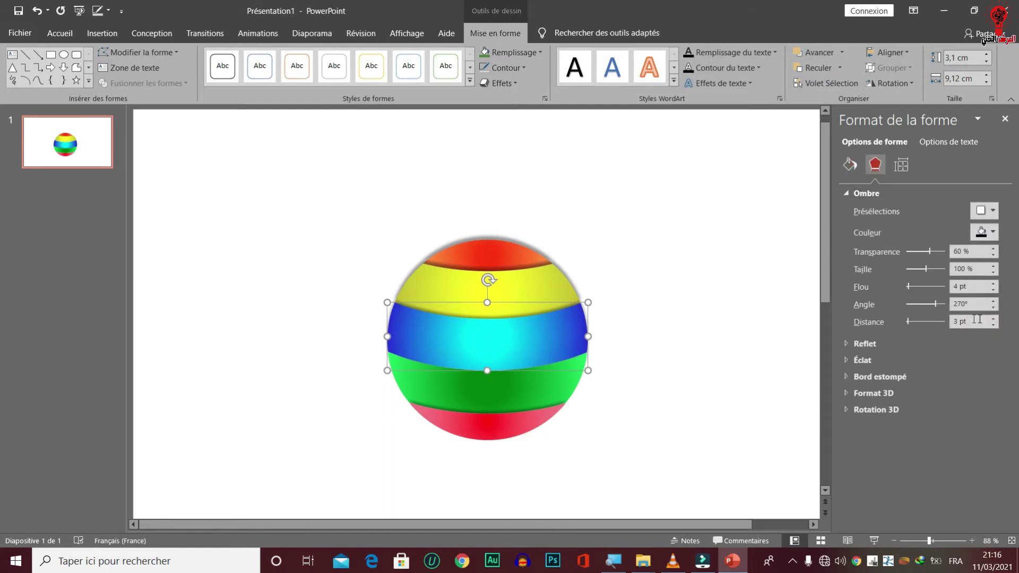
{"action": "left_click", "coordinate": [994, 319]}
{"action": "left_click", "coordinate": [994, 319]}
{"action": "left_click", "coordinate": [995, 319]}
{"action": "left_click", "coordinate": [993, 325]}
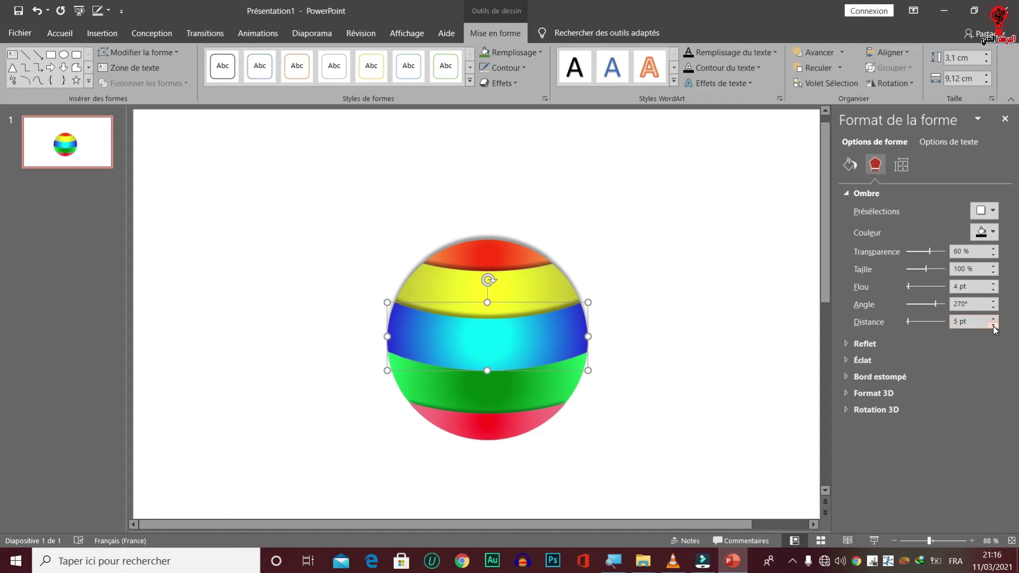
Bring the green slice to the front and increase its shadow distance
{"action": "left_click", "coordinate": [524, 390]}
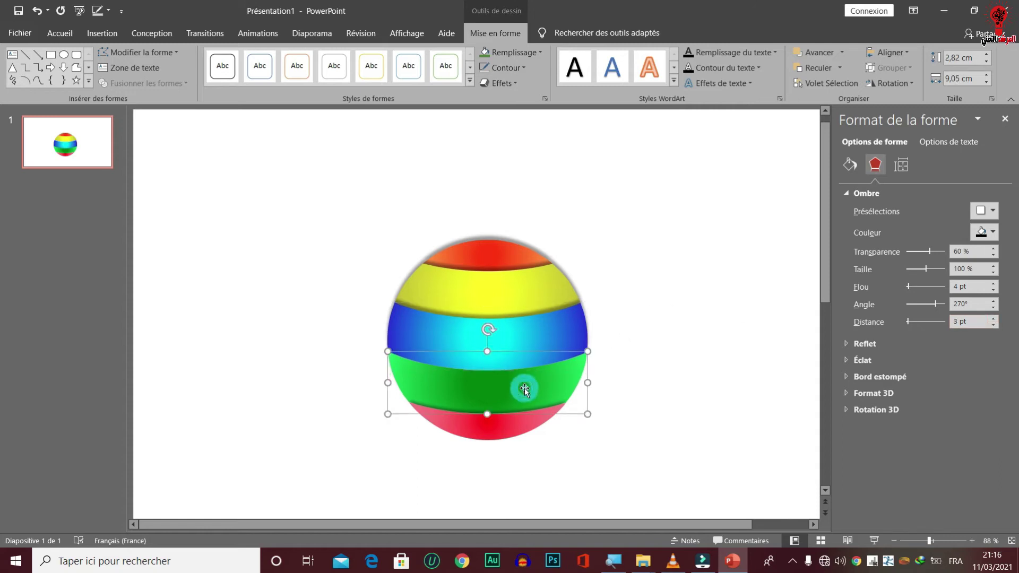
{"action": "left_click", "coordinate": [841, 52]}
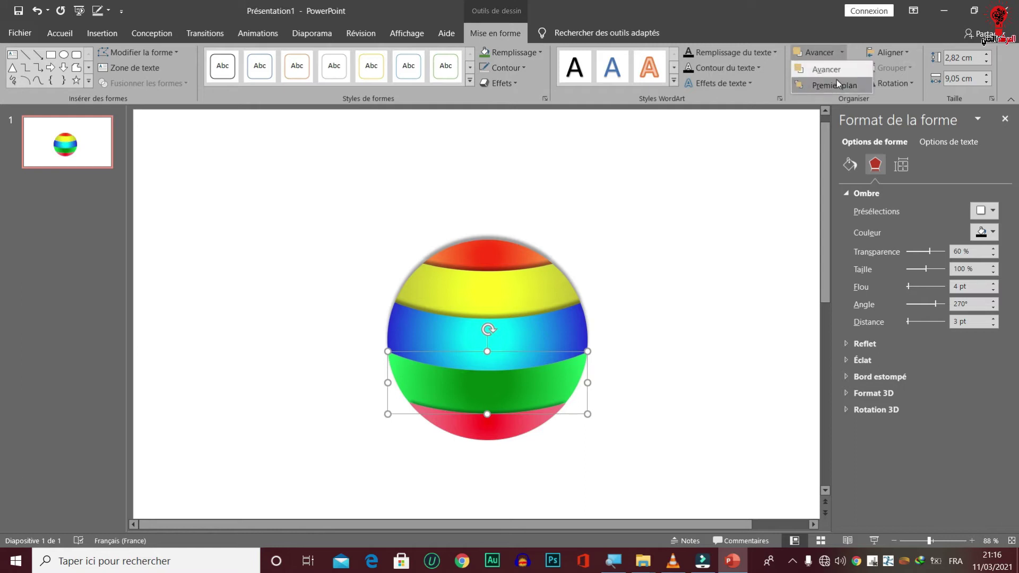
{"action": "left_click", "coordinate": [837, 82]}
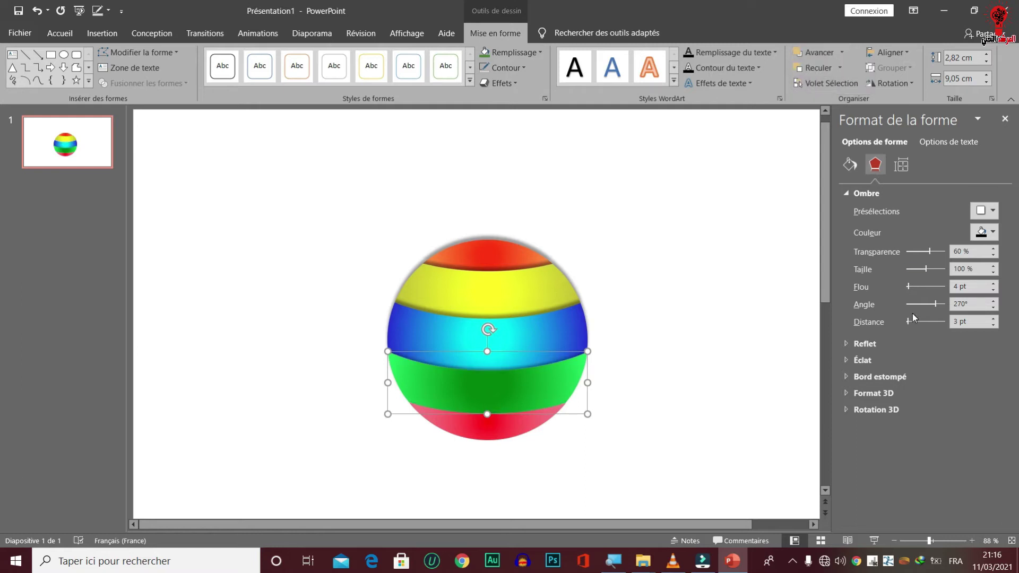
{"action": "left_click", "coordinate": [994, 318]}
Bring the bottom pink-red slice to the front and set its shadow distance to 5 pt
{"action": "left_click", "coordinate": [497, 427]}
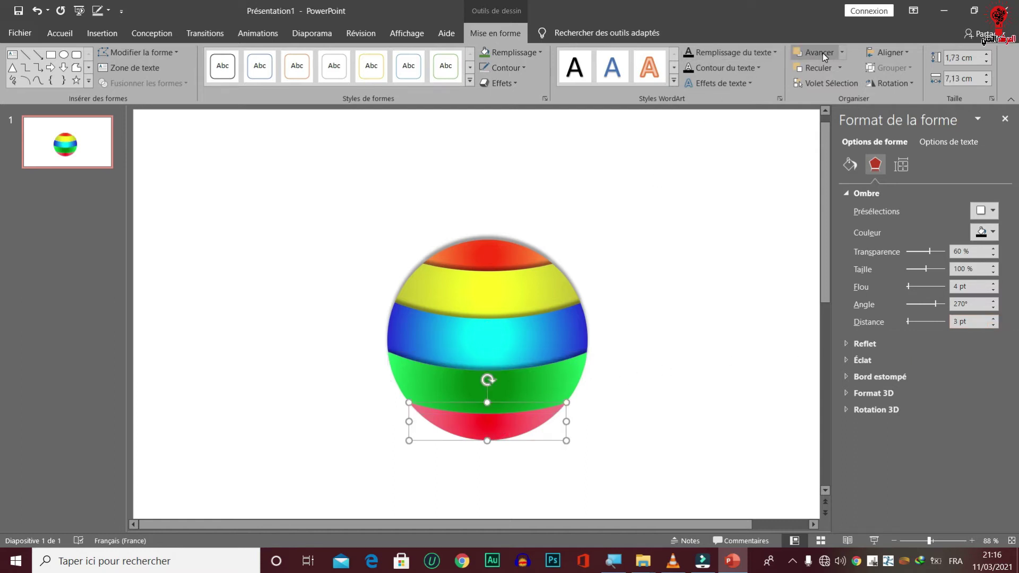
{"action": "left_click", "coordinate": [845, 51]}
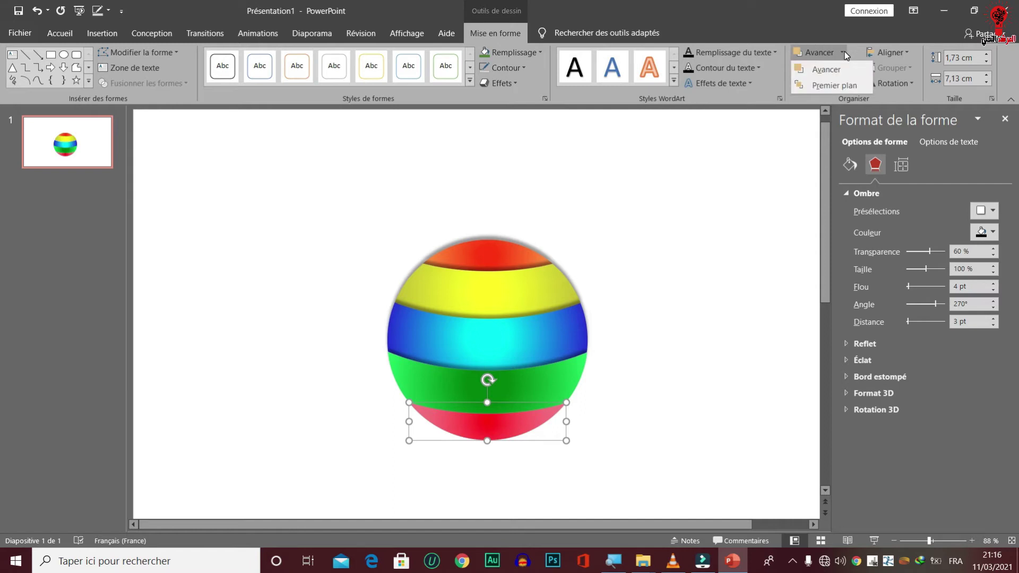
{"action": "left_click", "coordinate": [832, 88]}
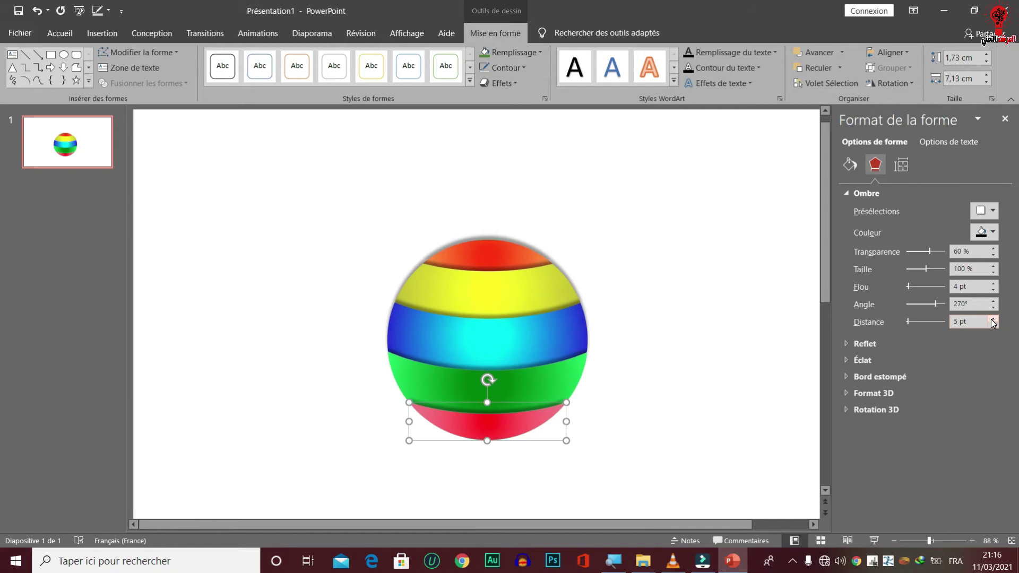
{"action": "left_click", "coordinate": [679, 319]}
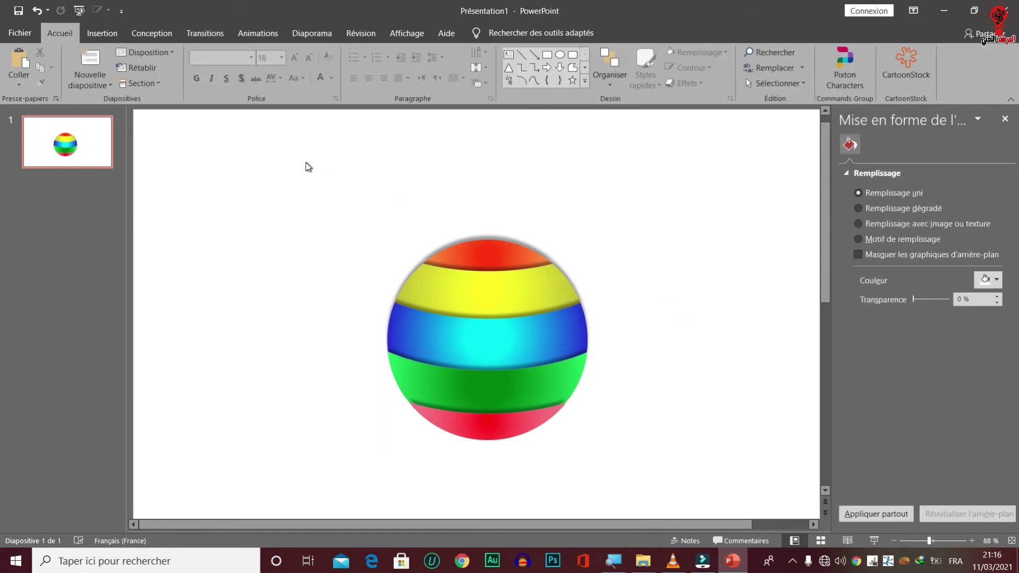
Select all five slices of the circle and group them into one object
{"action": "left_click_drag", "start_coordinate": [259, 121], "coordinate": [713, 519]}
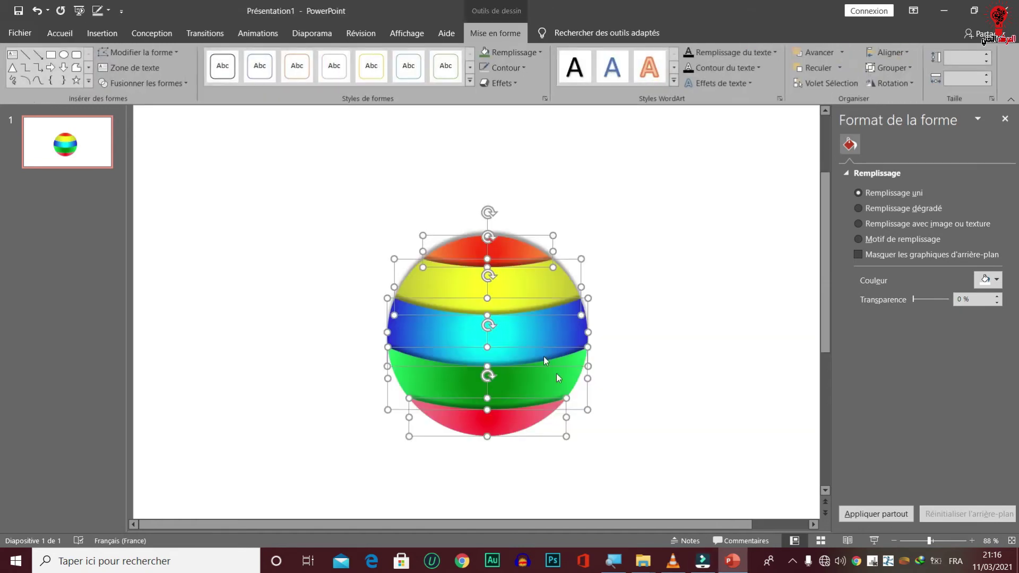
{"action": "right_click", "coordinate": [450, 334]}
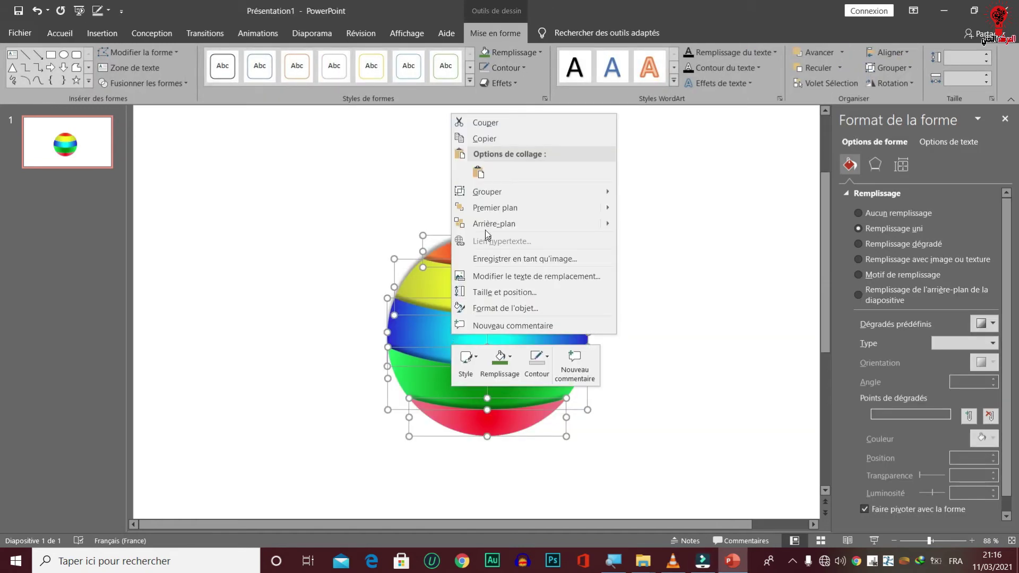
{"action": "mouse_move", "coordinate": [483, 196]}
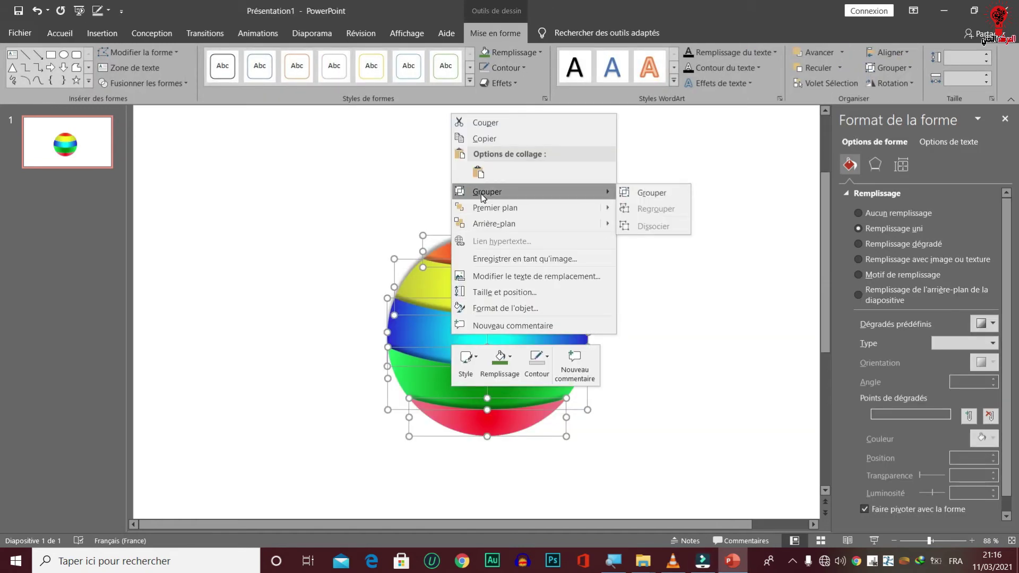
{"action": "left_click", "coordinate": [653, 193]}
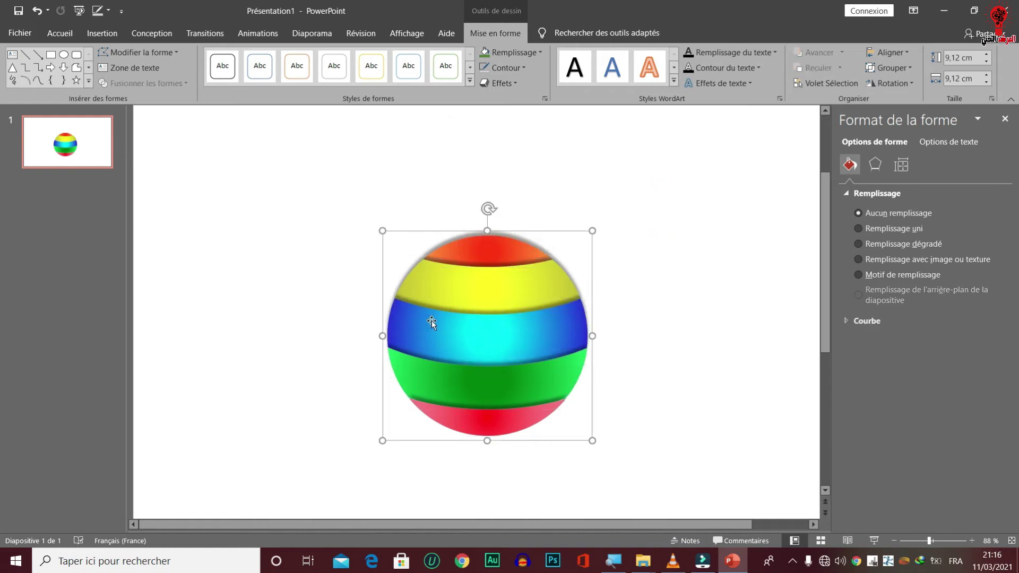
Enlarge the grouped ball to about 12.85 cm across and rotate it clockwise by about 30 degrees
{"action": "left_click_drag", "start_coordinate": [383, 231], "coordinate": [306, 200]}
{"action": "left_click_drag", "start_coordinate": [451, 126], "coordinate": [528, 155]}
{"action": "left_click", "coordinate": [647, 192]}
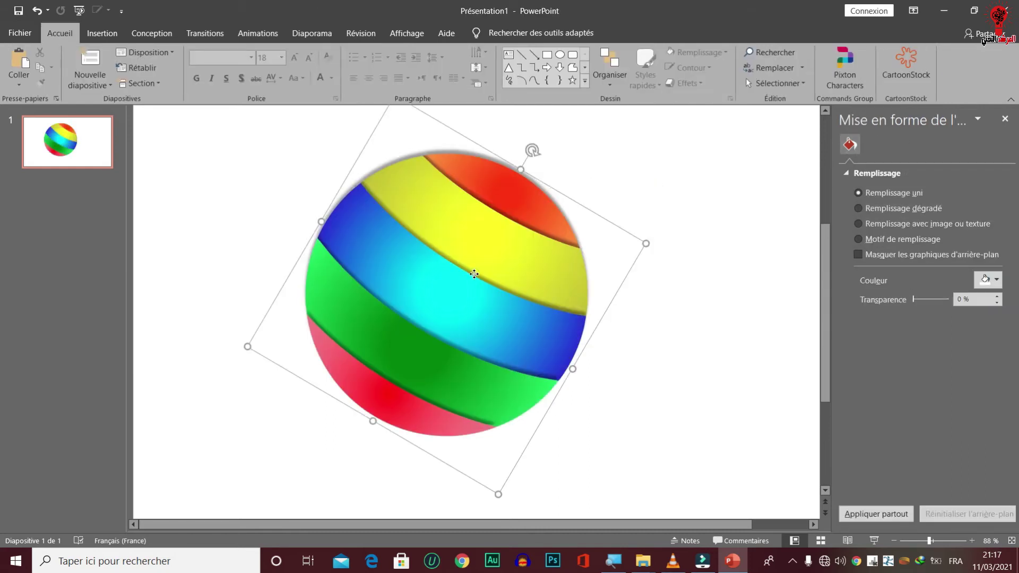
Move the tilted ball down into the lower-left part of the slide
{"action": "left_click_drag", "start_coordinate": [462, 297], "coordinate": [434, 353]}
{"action": "left_click", "coordinate": [616, 266]}
{"action": "left_click_drag", "start_coordinate": [380, 271], "coordinate": [341, 269]}
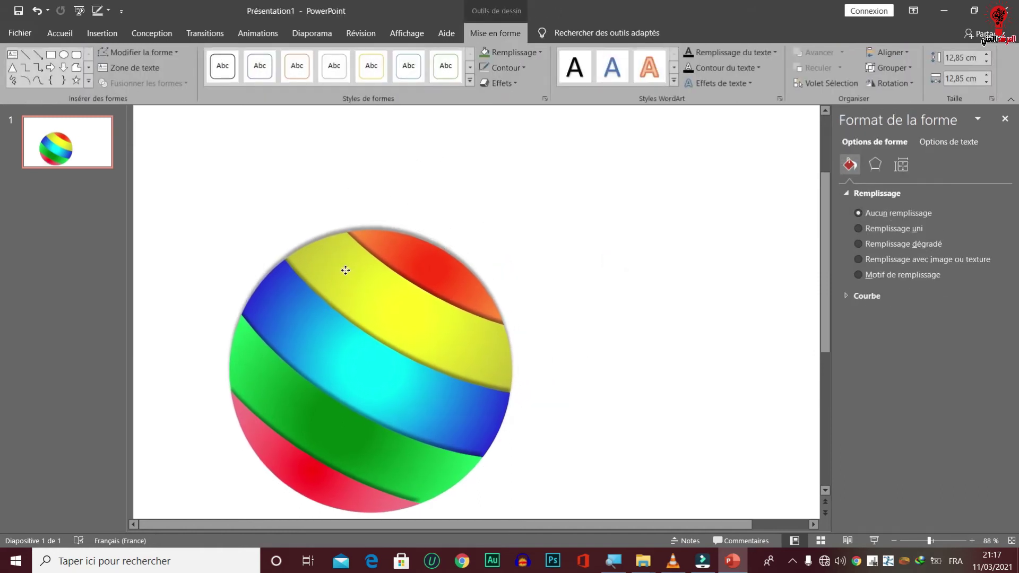
{"action": "left_click", "coordinate": [603, 143]}
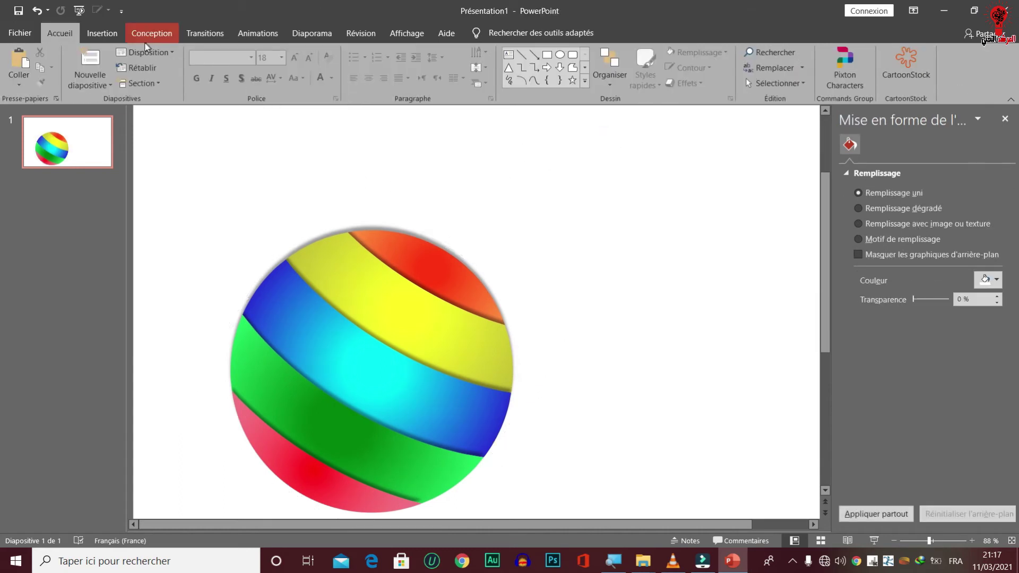
Draw a flat ellipse about 16.72 cm wide and 8.34 cm high beside the ball, slightly overlapping its edge
{"action": "left_click", "coordinate": [101, 33]}
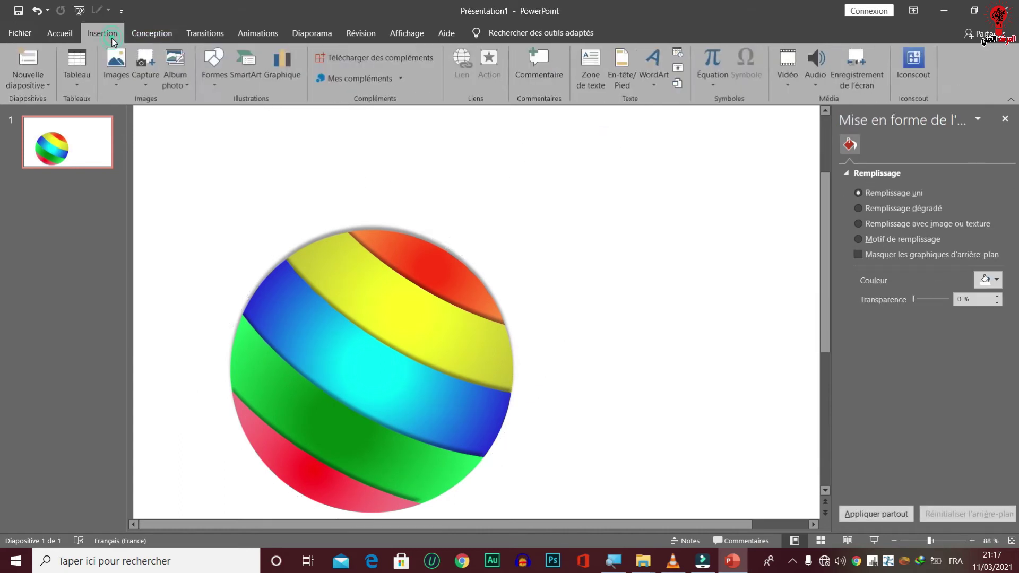
{"action": "left_click", "coordinate": [216, 77]}
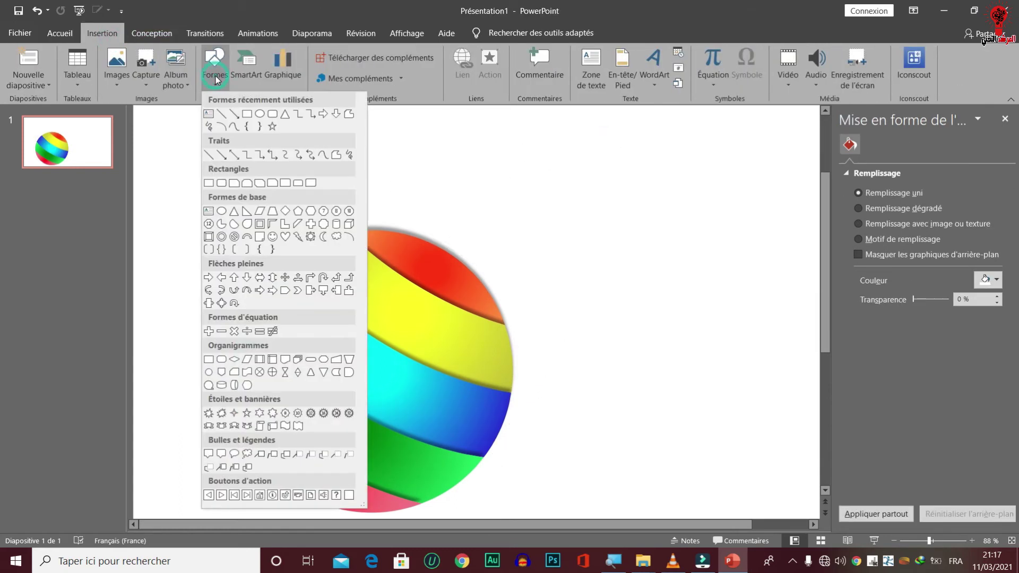
{"action": "left_click", "coordinate": [221, 212]}
{"action": "mouse_move", "coordinate": [533, 258]}
{"action": "left_mouse_down"}
{"action": "mouse_move", "coordinate": [717, 337]}
{"action": "mouse_move", "coordinate": [860, 500]}
{"action": "mouse_move", "coordinate": [839, 436]}
{"action": "mouse_move", "coordinate": [891, 438]}
{"action": "mouse_move", "coordinate": [849, 440]}
{"action": "left_mouse_up"}
{"action": "mouse_move", "coordinate": [762, 387]}
{"action": "left_mouse_down"}
{"action": "mouse_move", "coordinate": [698, 387]}
{"action": "mouse_move", "coordinate": [711, 386]}
{"action": "left_mouse_up"}
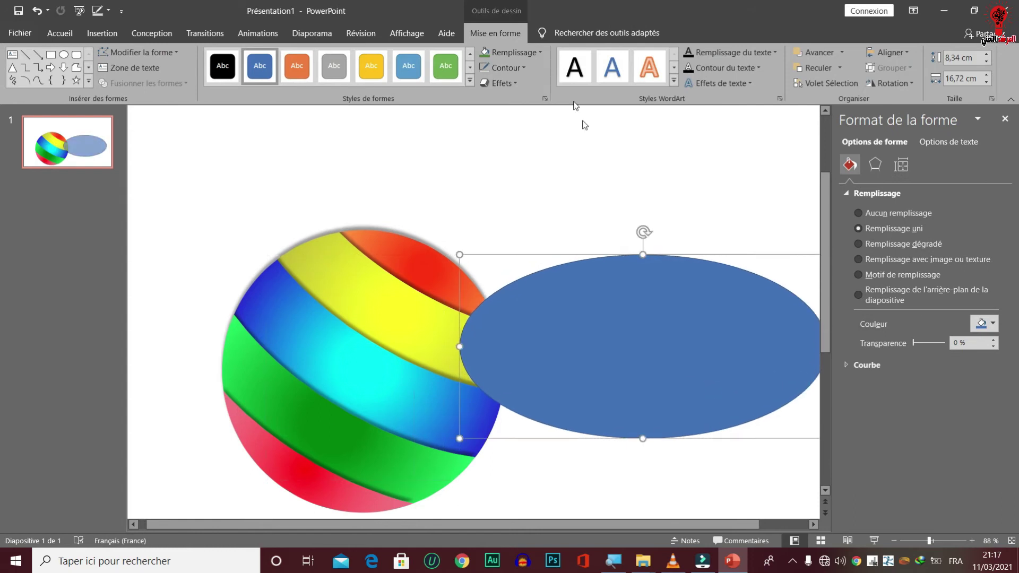
Remove the ellipse's outline and give it a solid black fill with 45 % transparency
{"action": "left_click", "coordinate": [506, 67]}
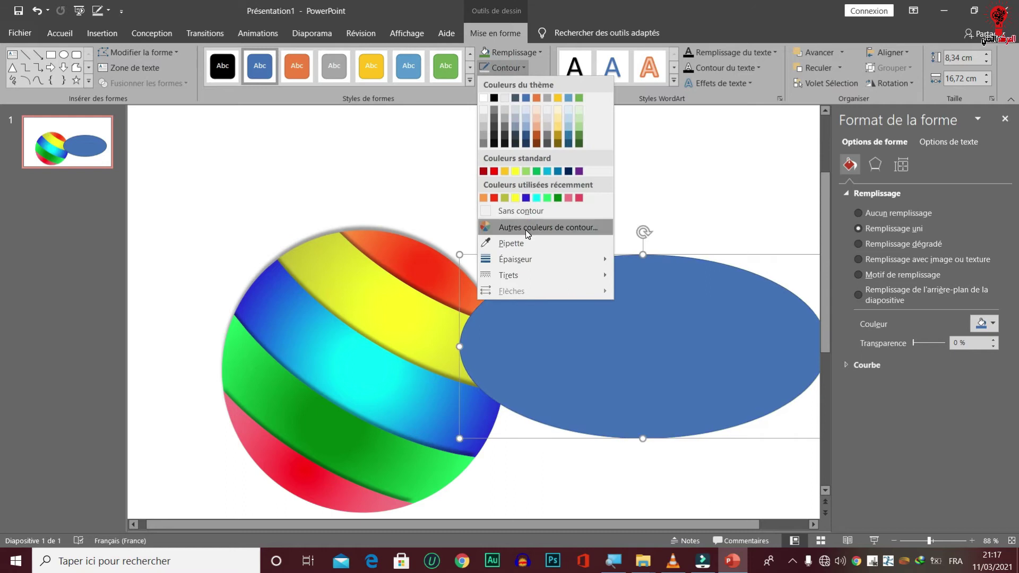
{"action": "left_click", "coordinate": [516, 212]}
{"action": "left_click", "coordinate": [503, 54]}
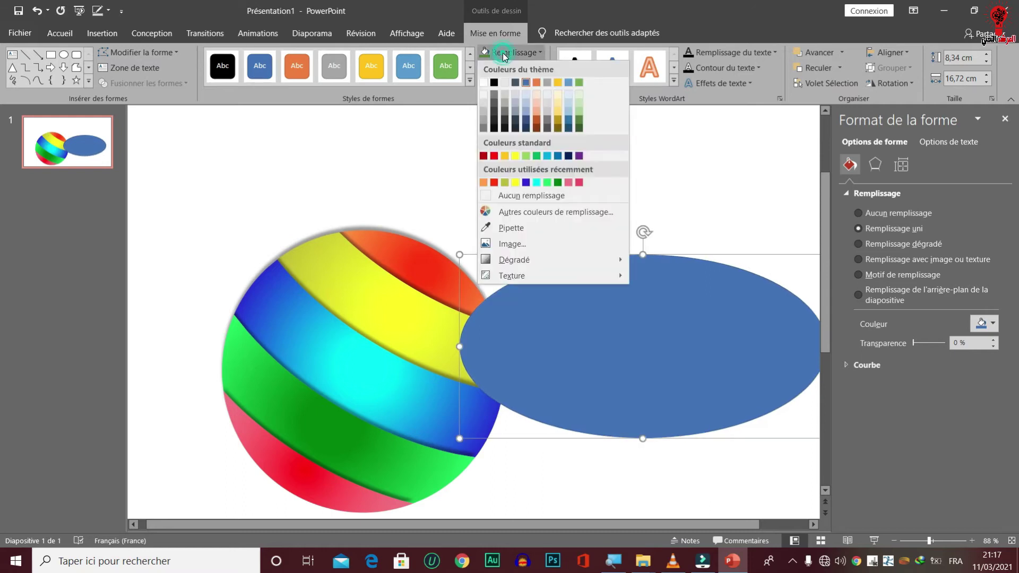
{"action": "left_click", "coordinate": [494, 83]}
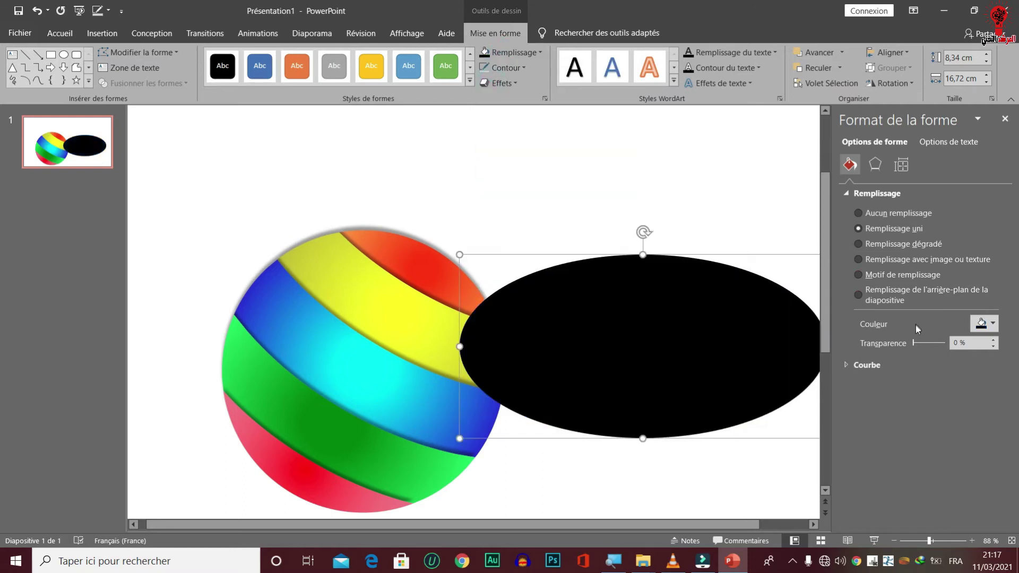
{"action": "left_click_drag", "start_coordinate": [912, 341], "coordinate": [924, 343]}
Apply a soft edge of 54 pt to the black ellipse
{"action": "left_click", "coordinate": [875, 164]}
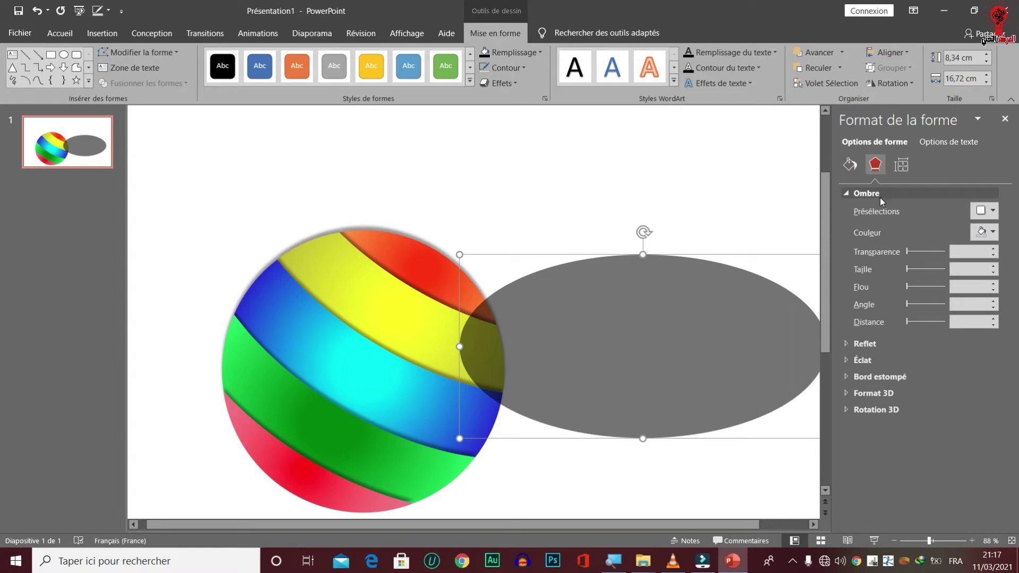
{"action": "left_click", "coordinate": [855, 196]}
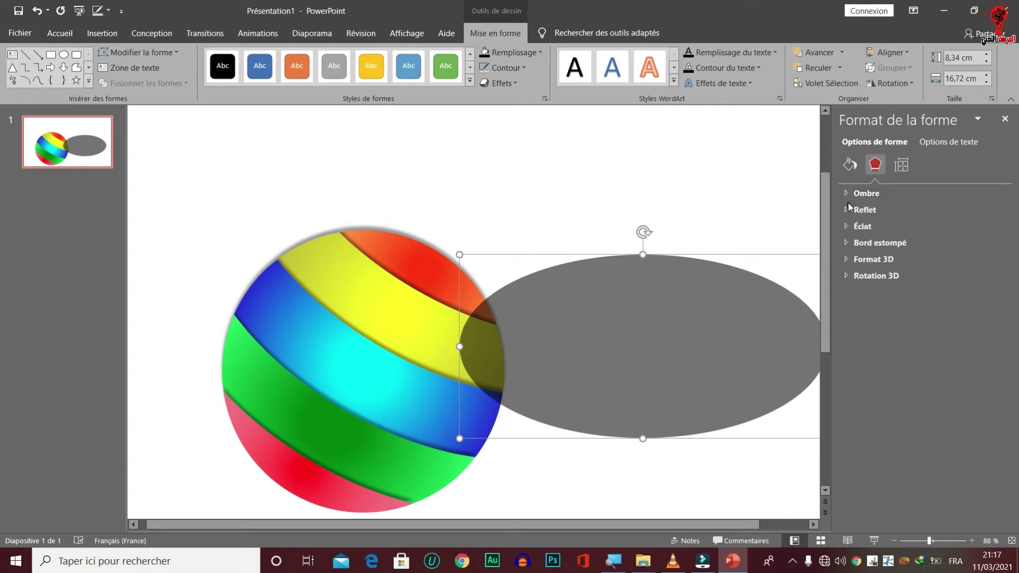
{"action": "left_click", "coordinate": [852, 243]}
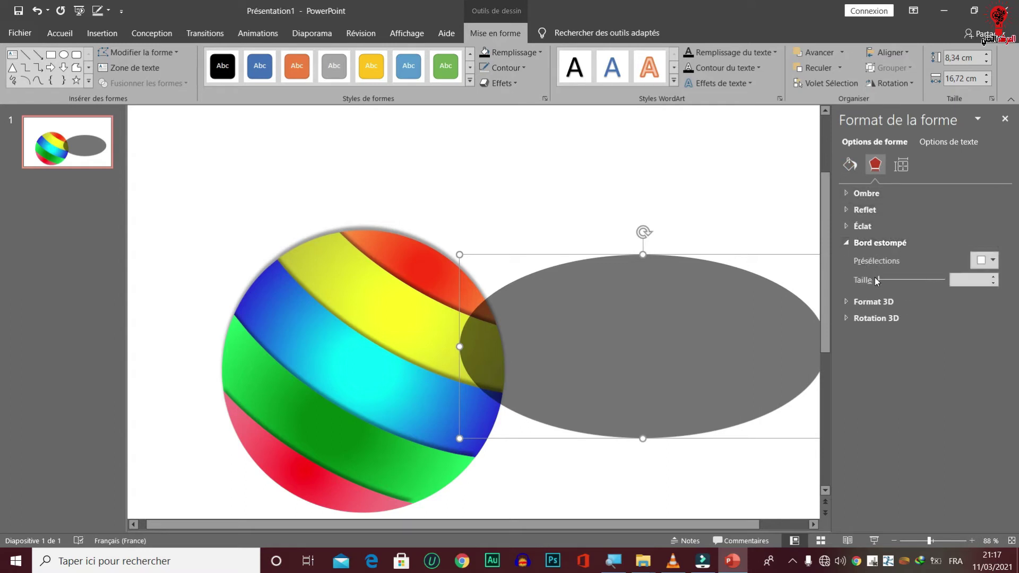
{"action": "left_click_drag", "start_coordinate": [879, 280], "coordinate": [913, 282]}
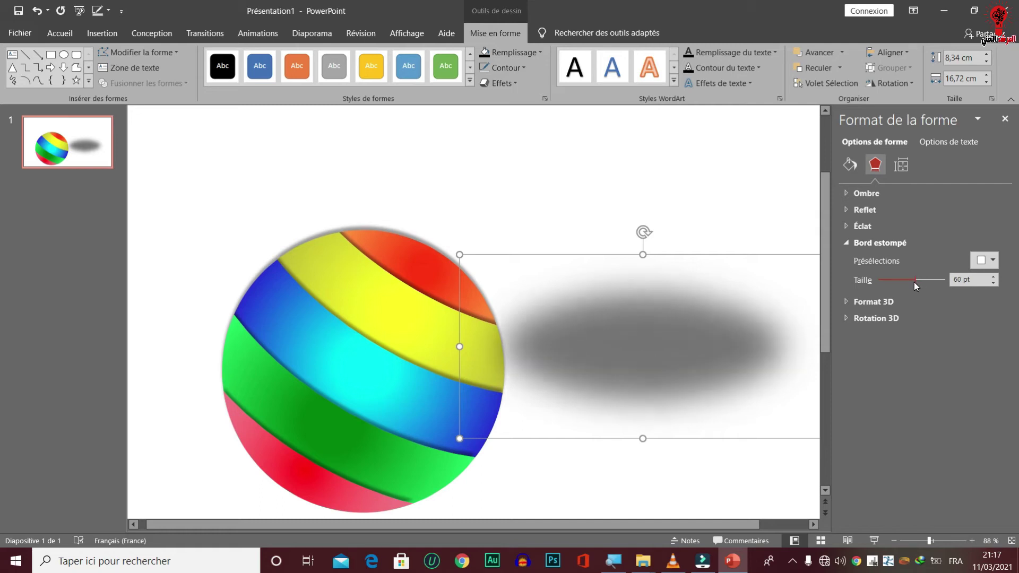
Widen the blurred ellipse to about 22.26 cm, place it under the ball's base and send it behind the ball
{"action": "left_click_drag", "start_coordinate": [656, 341], "coordinate": [479, 228]}
{"action": "left_click_drag", "start_coordinate": [636, 227], "coordinate": [760, 234]}
{"action": "left_click_drag", "start_coordinate": [610, 239], "coordinate": [428, 485]}
{"action": "right_click", "coordinate": [429, 485]}
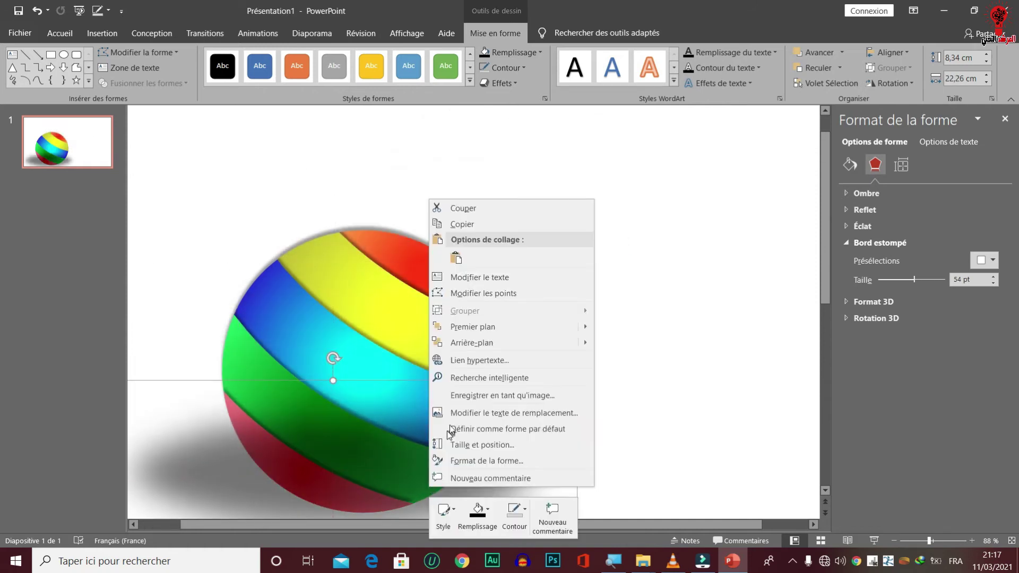
{"action": "left_click", "coordinate": [496, 352]}
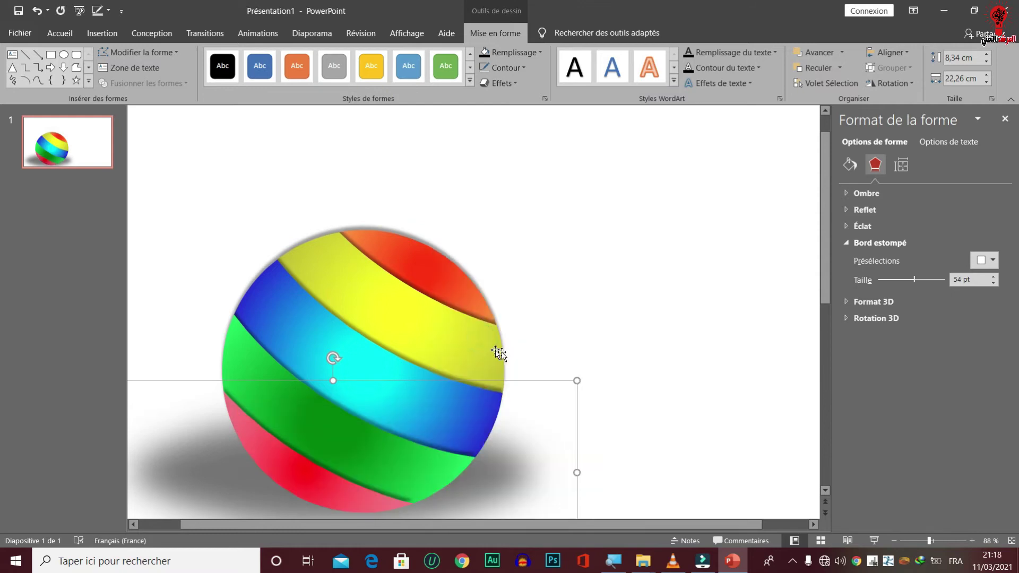
Move the shadow ellipse clear above the ball and flatten it to a height of about 6.01 cm
{"action": "left_click", "coordinate": [585, 364]}
{"action": "left_click", "coordinate": [543, 454]}
{"action": "left_click_drag", "start_coordinate": [543, 453], "coordinate": [727, 220]}
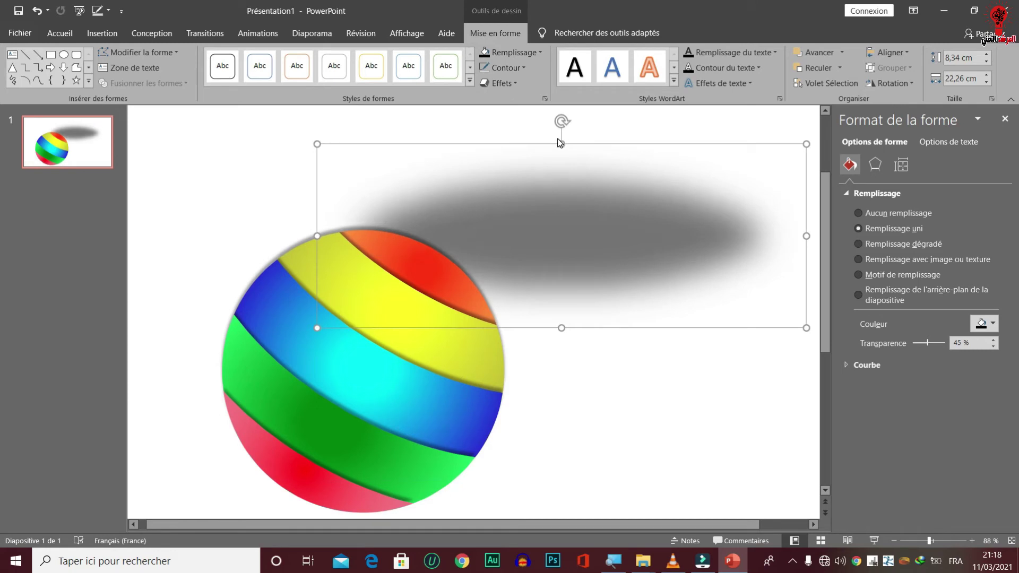
{"action": "left_click", "coordinate": [557, 138]}
{"action": "left_click", "coordinate": [555, 177]}
{"action": "left_click_drag", "start_coordinate": [562, 142], "coordinate": [564, 198]}
Place the flattened shadow beneath the ball's base and shift the ball slightly to the right over it
{"action": "left_click_drag", "start_coordinate": [588, 242], "coordinate": [280, 477]}
{"action": "left_click_drag", "start_coordinate": [394, 409], "coordinate": [412, 398]}
{"action": "left_click", "coordinate": [238, 514]}
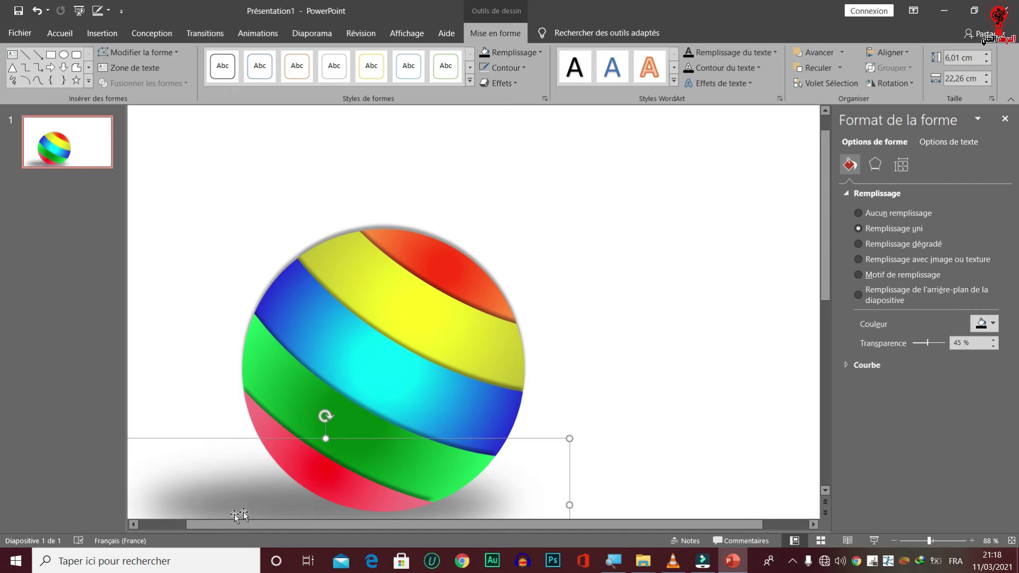
Darken the shadow ellipse by setting its fill transparency to 31 %
{"action": "scroll", "coordinate": [238, 515], "scroll_direction": "left", "scroll_amount": 2}
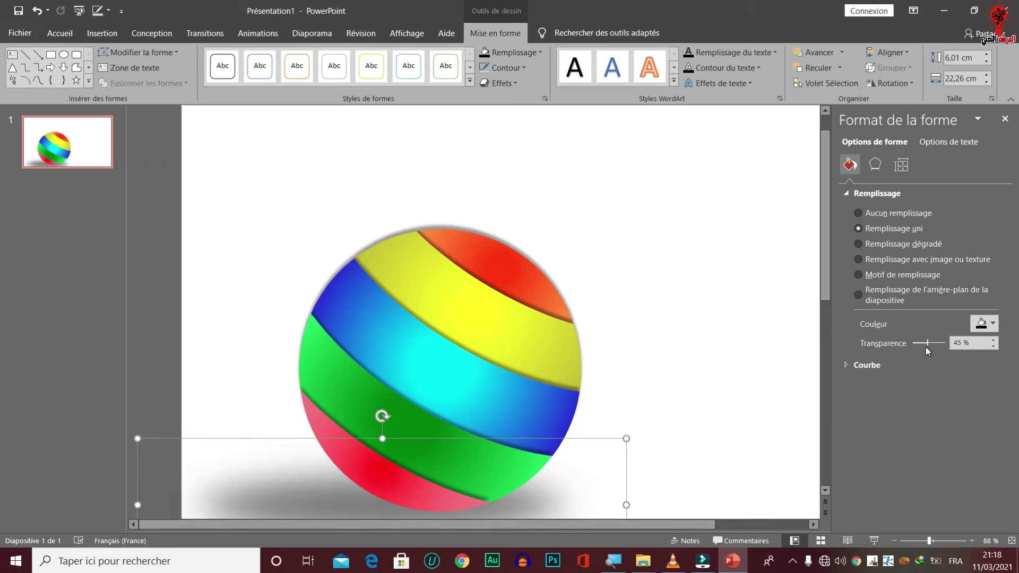
{"action": "left_click_drag", "start_coordinate": [928, 349], "coordinate": [929, 351]}
{"action": "left_click_drag", "start_coordinate": [928, 345], "coordinate": [922, 346]}
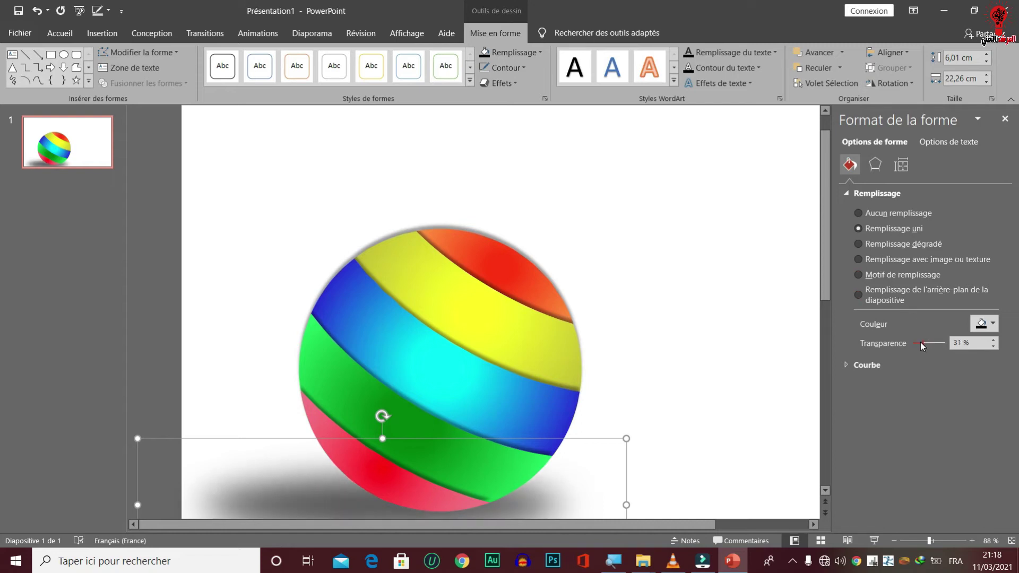
{"action": "left_click", "coordinate": [714, 337]}
Reposition the ball and its shadow so the shadow extends from the ball's base past the slide's left edge
{"action": "left_click_drag", "start_coordinate": [501, 389], "coordinate": [535, 391]}
{"action": "left_click", "coordinate": [692, 317]}
{"action": "left_click_drag", "start_coordinate": [317, 496], "coordinate": [261, 505]}
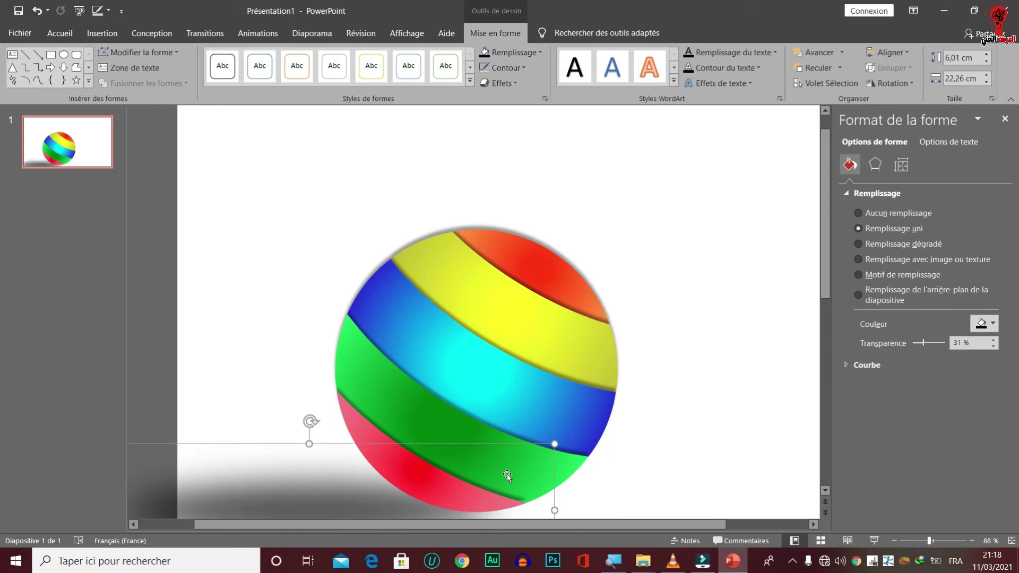
{"action": "left_click", "coordinate": [529, 417]}
{"action": "left_click_drag", "start_coordinate": [529, 417], "coordinate": [482, 417]}
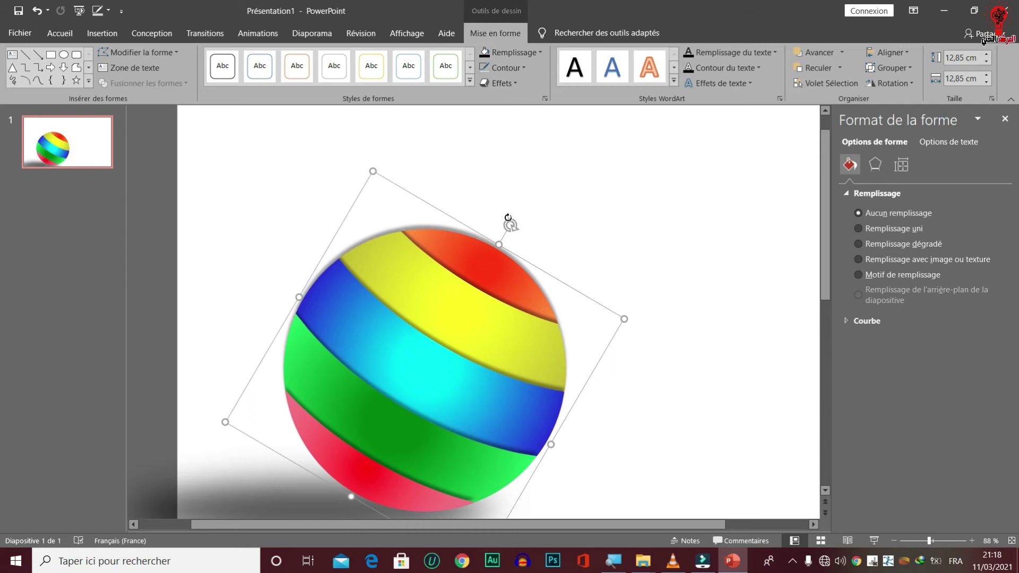
Rotate the grouped ball slightly counter-clockwise
{"action": "left_click_drag", "start_coordinate": [507, 223], "coordinate": [497, 220]}
{"action": "left_click", "coordinate": [622, 212]}
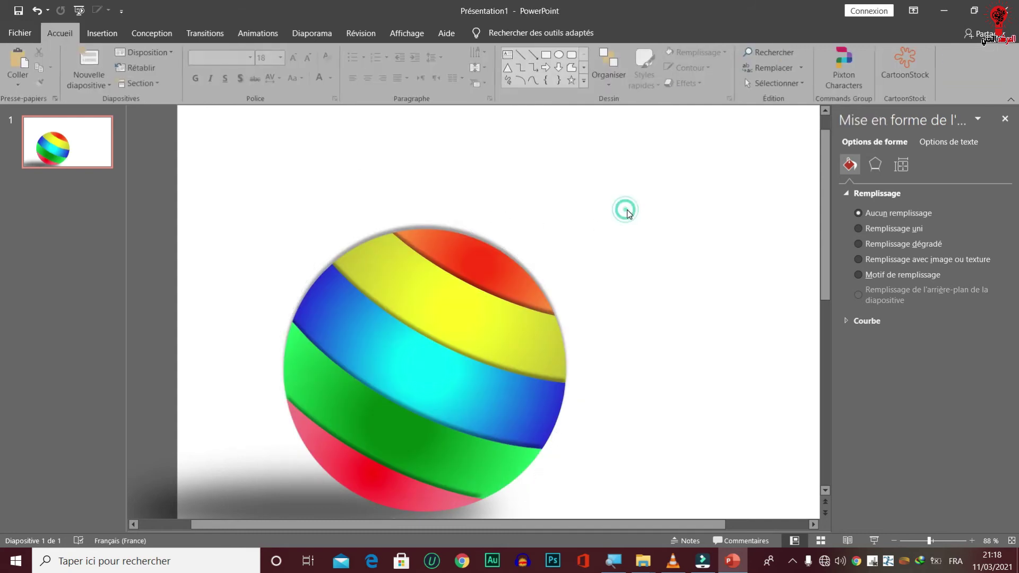
Narrow the ground shadow ellipse to about 20.18 cm wide, place it back beneath the ball's base and shift the ball slightly right
{"action": "left_click", "coordinate": [247, 493]}
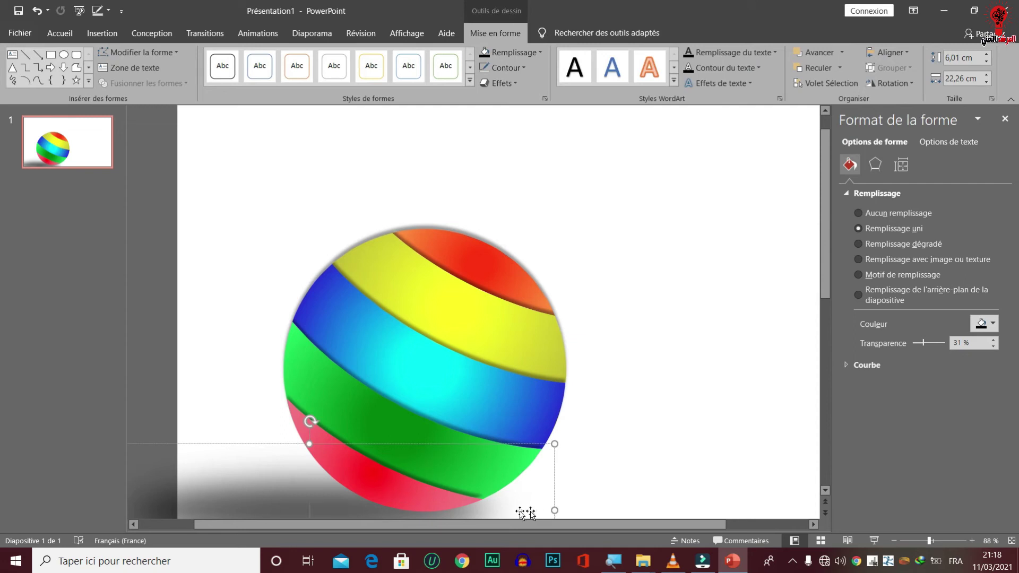
{"action": "left_click_drag", "start_coordinate": [212, 505], "coordinate": [378, 200]}
{"action": "left_click_drag", "start_coordinate": [218, 206], "coordinate": [263, 205]}
{"action": "left_click_drag", "start_coordinate": [375, 189], "coordinate": [180, 488]}
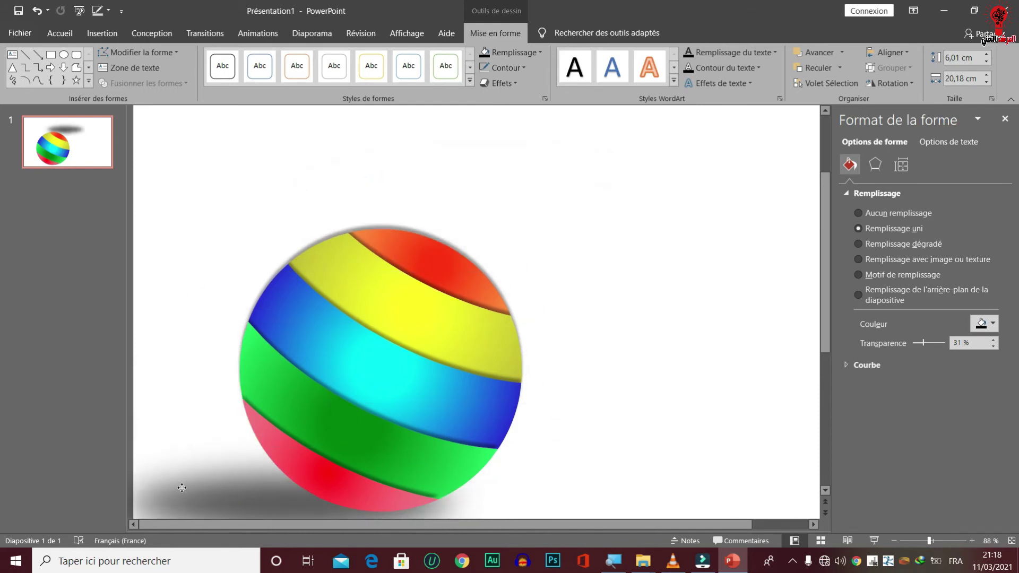
{"action": "left_click_drag", "start_coordinate": [454, 458], "coordinate": [466, 457]}
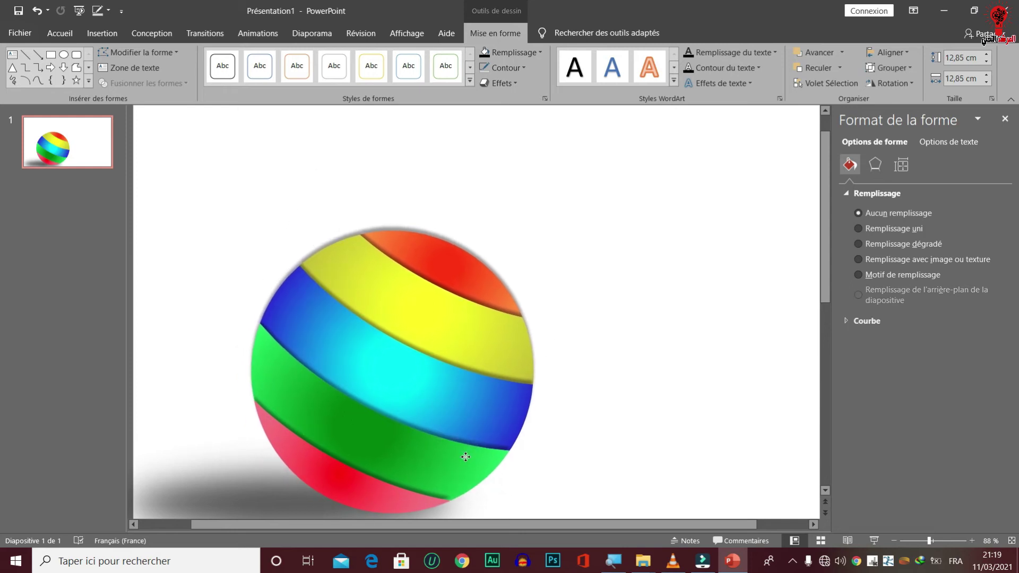
{"action": "left_click", "coordinate": [663, 303]}
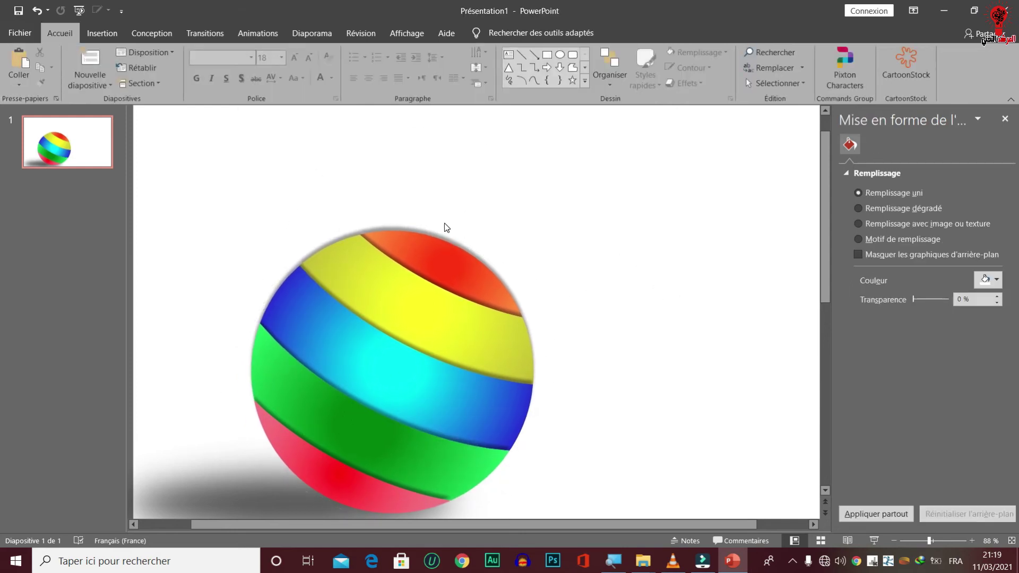
{"action": "left_click", "coordinate": [102, 33]}
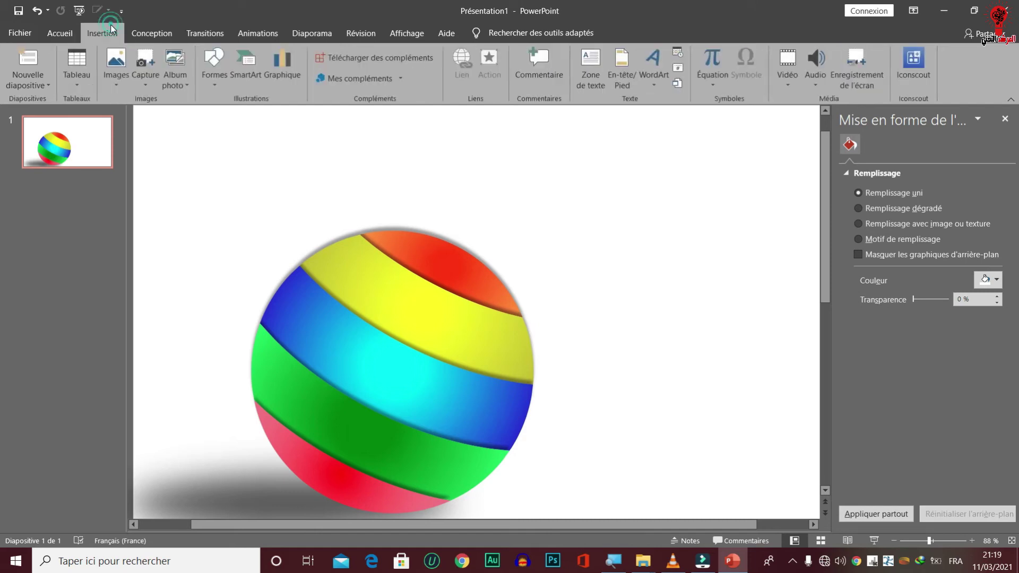
{"action": "left_click", "coordinate": [215, 66]}
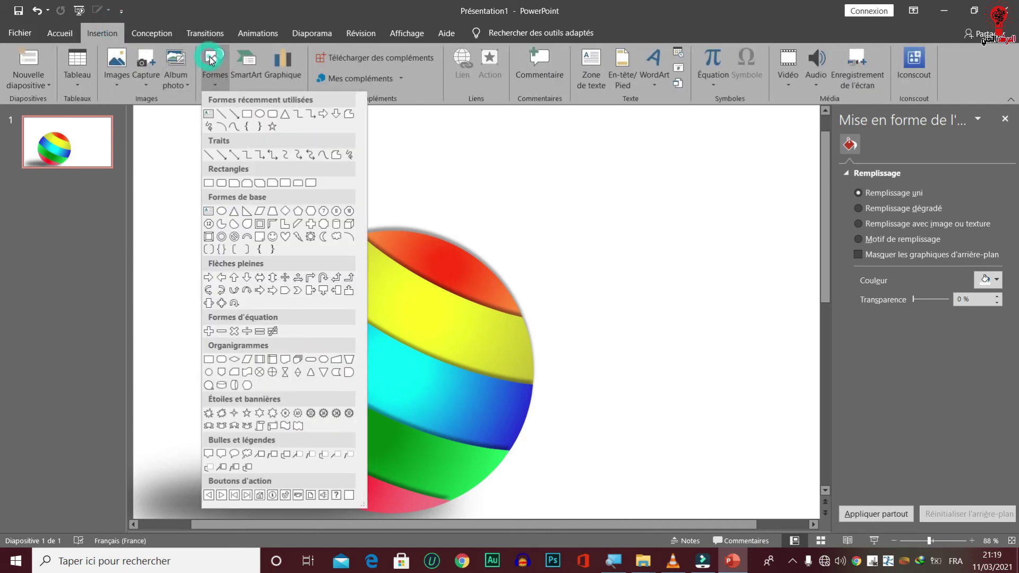
{"action": "left_click", "coordinate": [208, 113]}
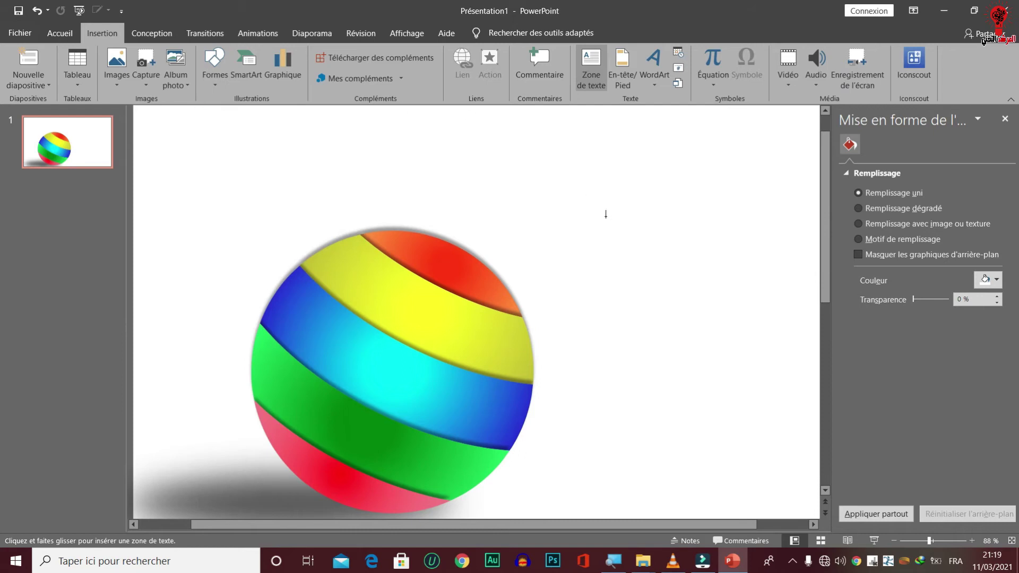
{"action": "left_click", "coordinate": [440, 271]}
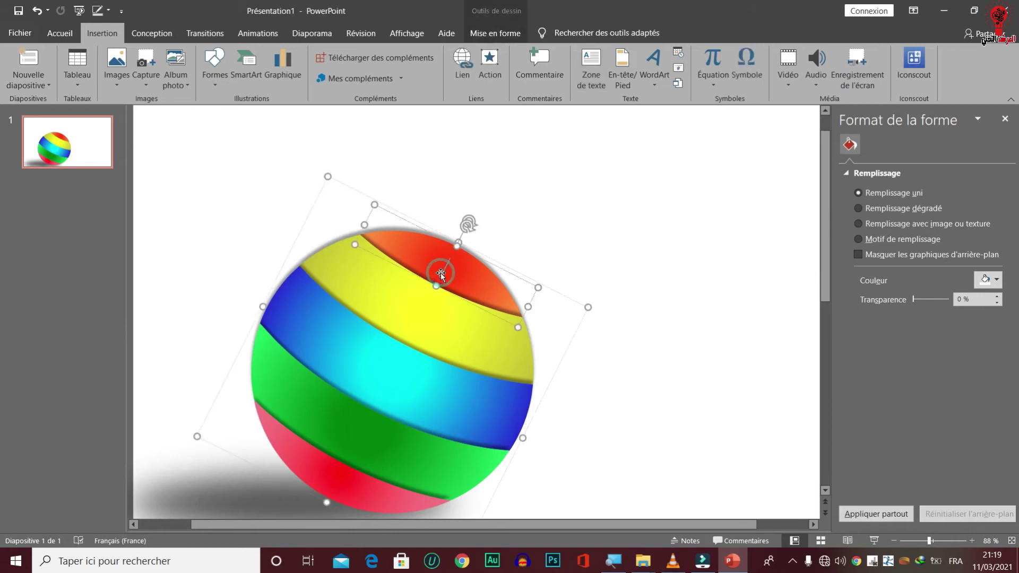
{"action": "left_click", "coordinate": [574, 199]}
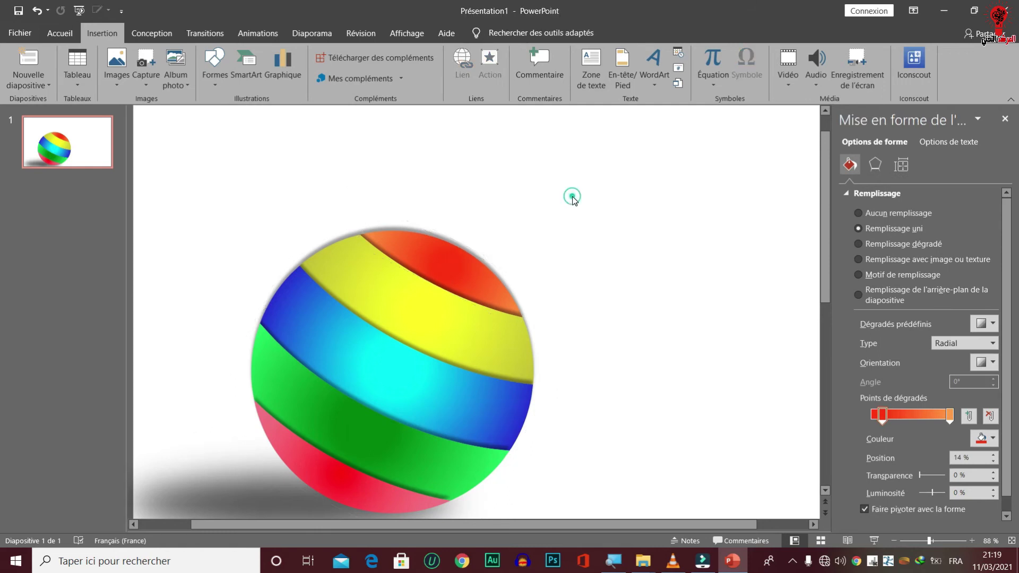
Open the slide's background formatting and switch the background to a gradient fill
{"action": "right_click", "coordinate": [627, 236]}
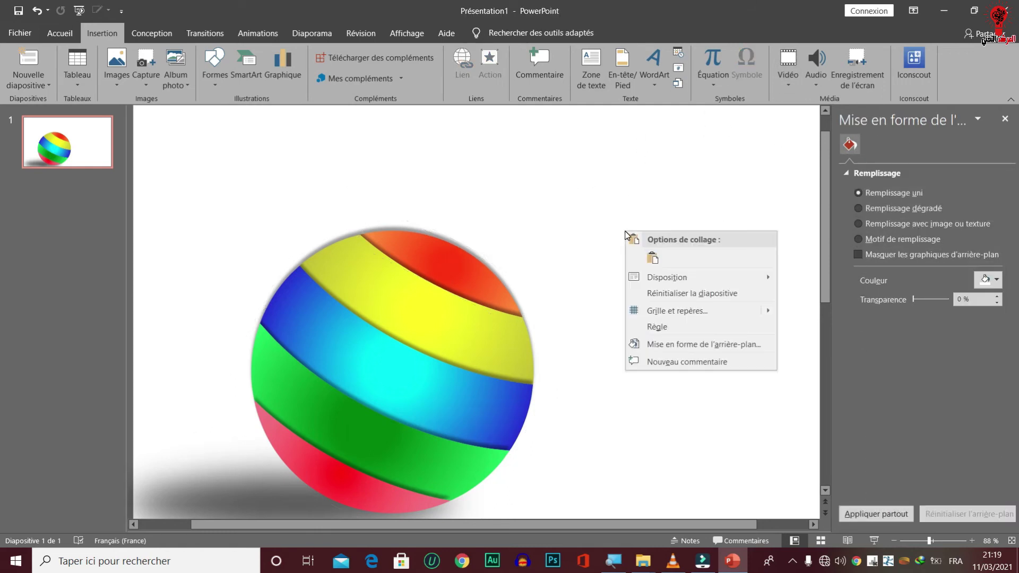
{"action": "left_click", "coordinate": [672, 346]}
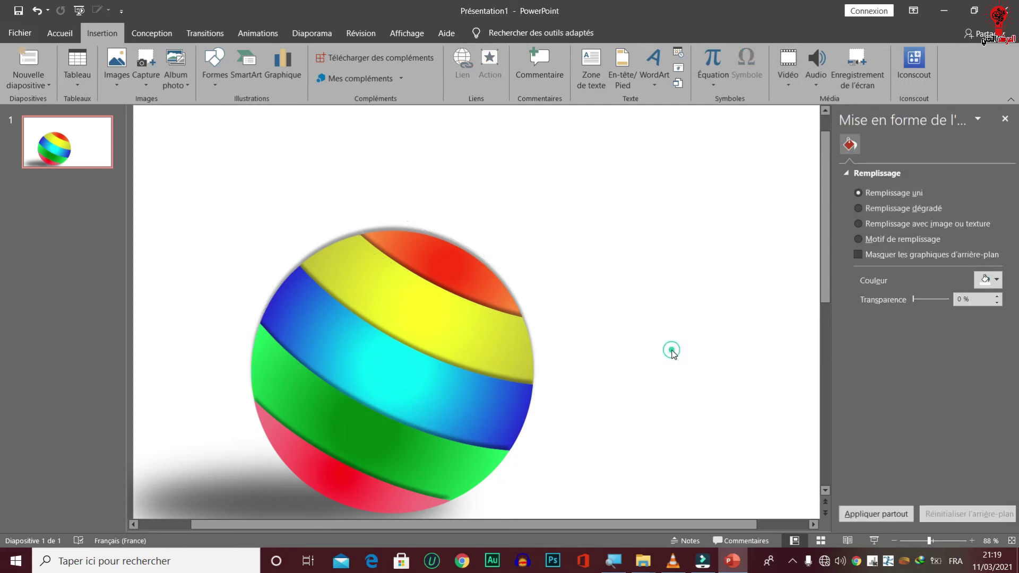
{"action": "left_click", "coordinate": [922, 209]}
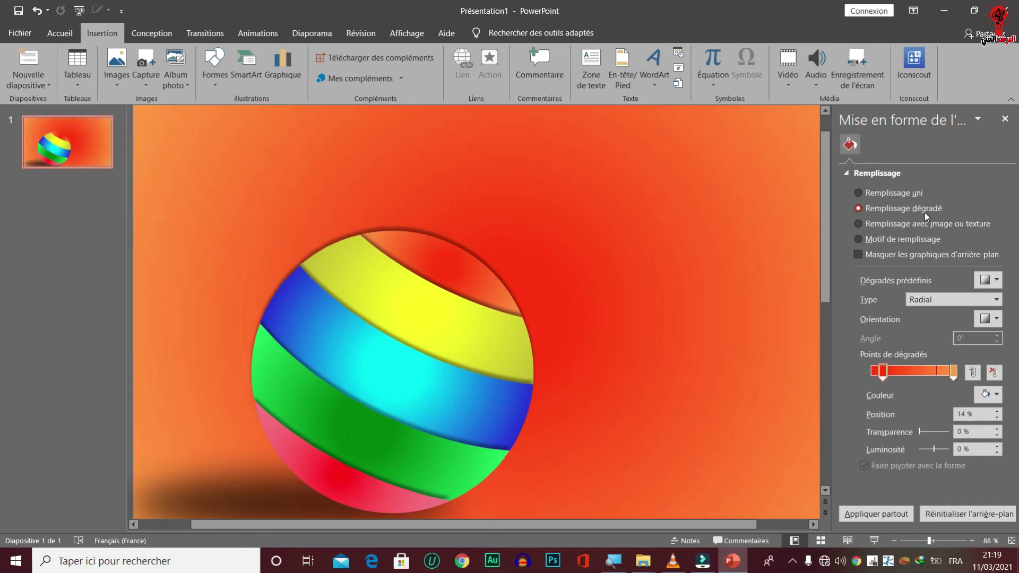
Try the light blue linear, gold radial and light orange linear preset gradients on the slide background
{"action": "left_click", "coordinate": [988, 280]}
{"action": "left_click", "coordinate": [948, 304]}
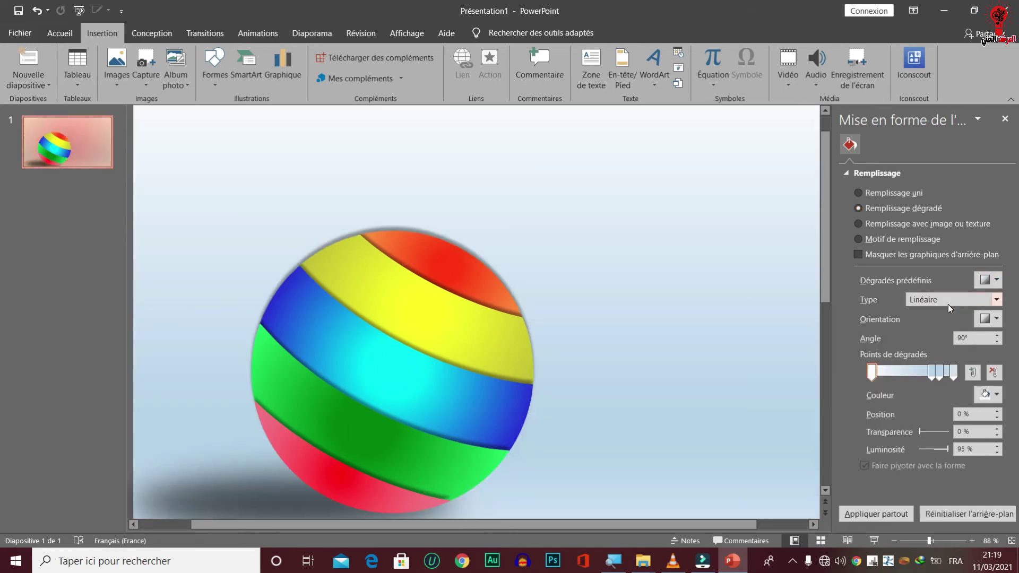
{"action": "left_click", "coordinate": [992, 282]}
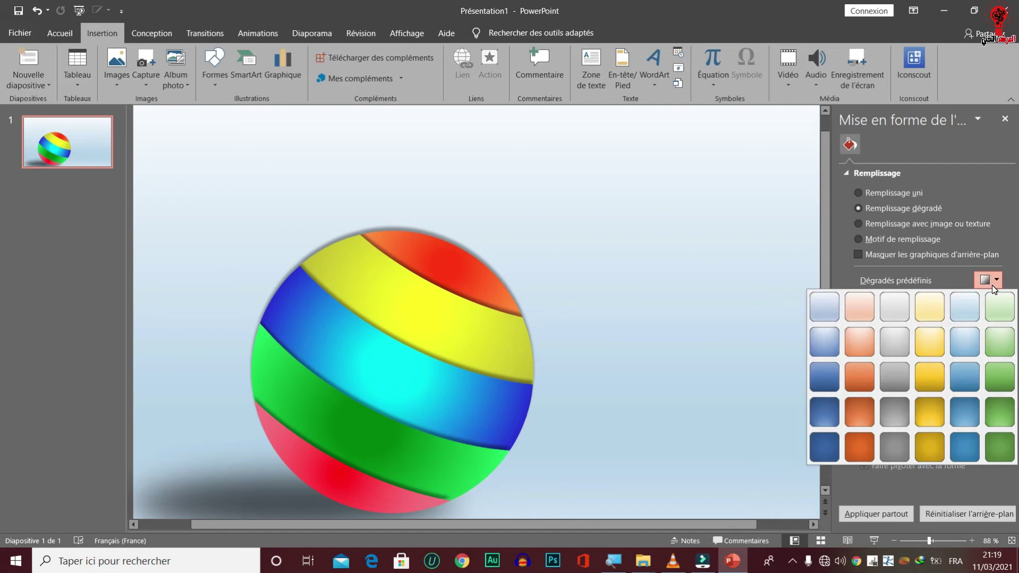
{"action": "left_click", "coordinate": [927, 339]}
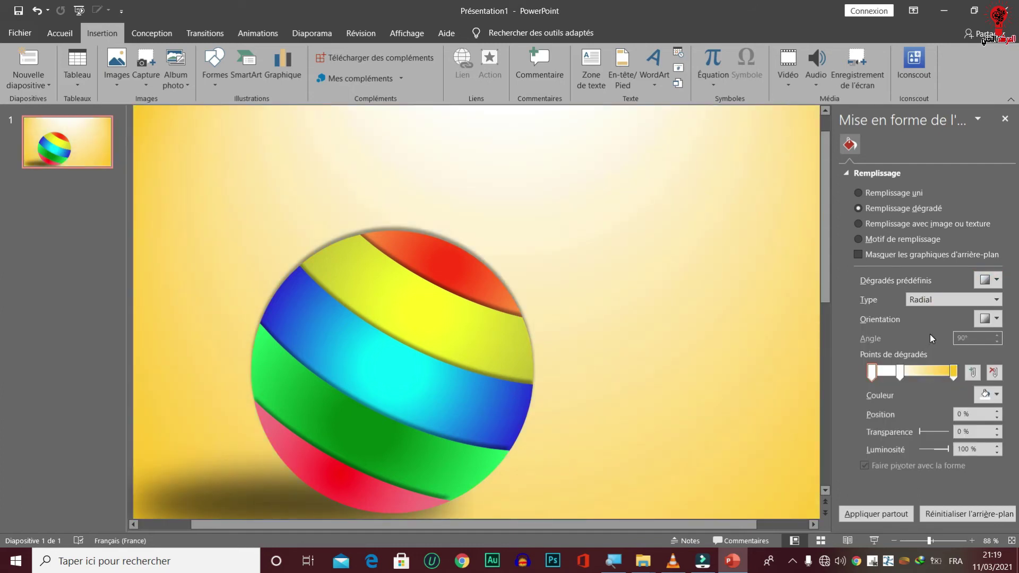
{"action": "left_click", "coordinate": [996, 281]}
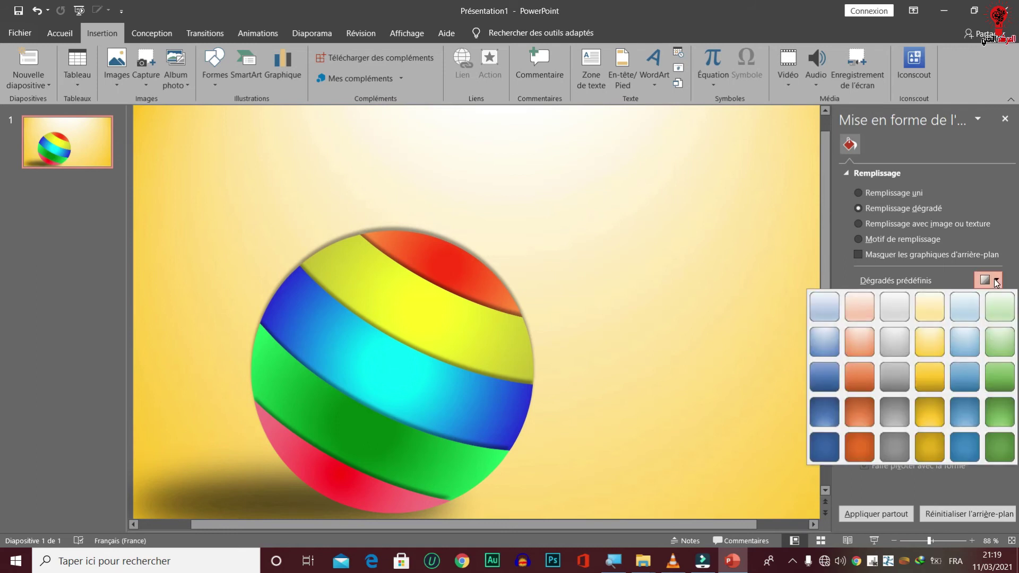
{"action": "left_click", "coordinate": [859, 307]}
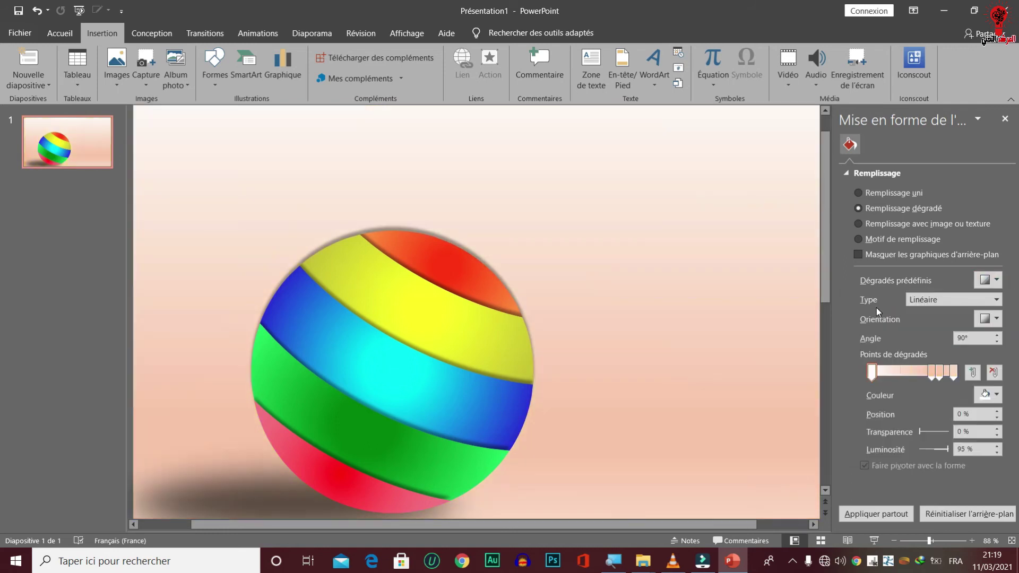
Apply the green radial preset gradient with a white centre to the slide background and close the background formatting
{"action": "left_click", "coordinate": [990, 283]}
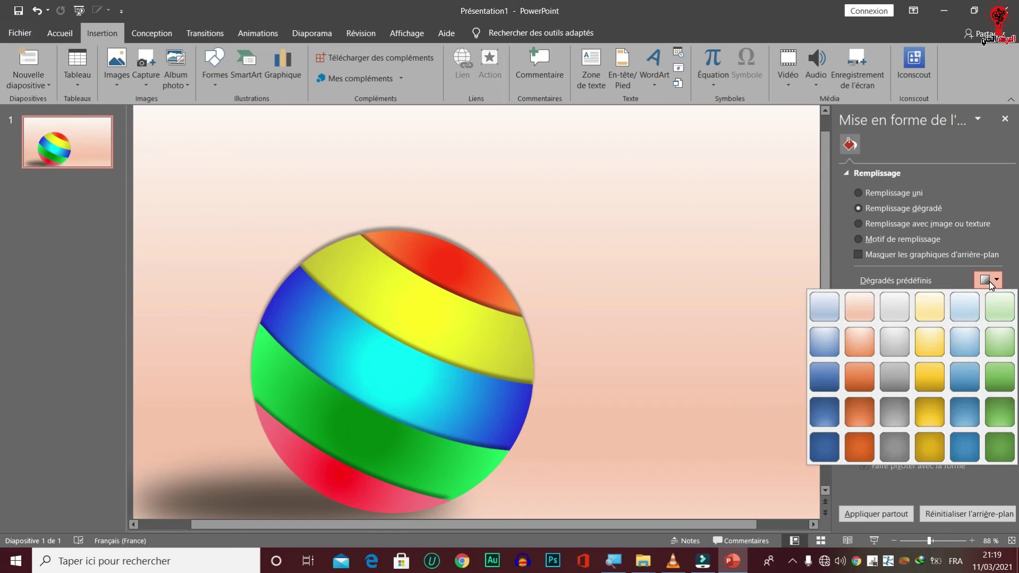
{"action": "left_click", "coordinate": [987, 332]}
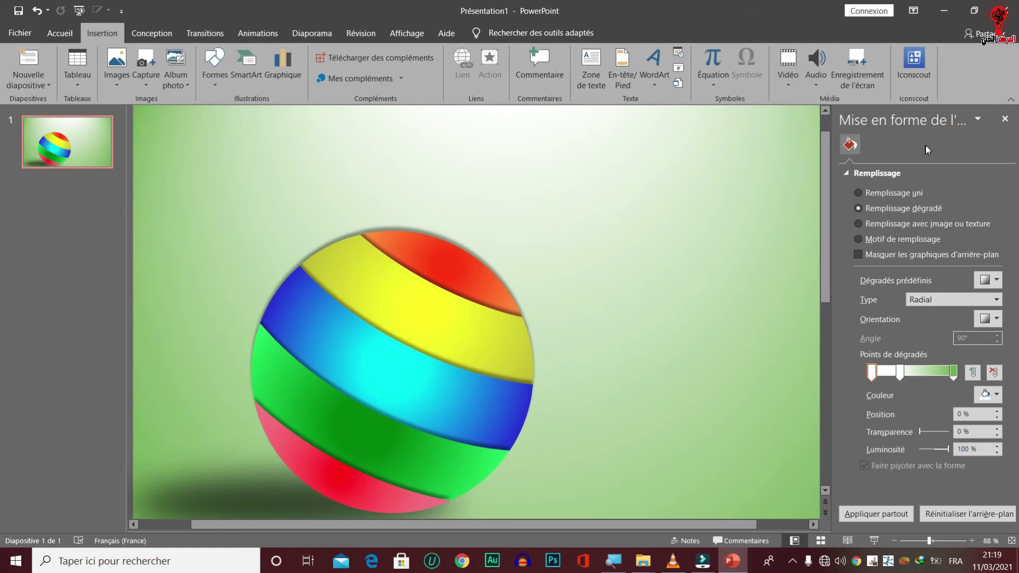
{"action": "left_click", "coordinate": [1005, 119]}
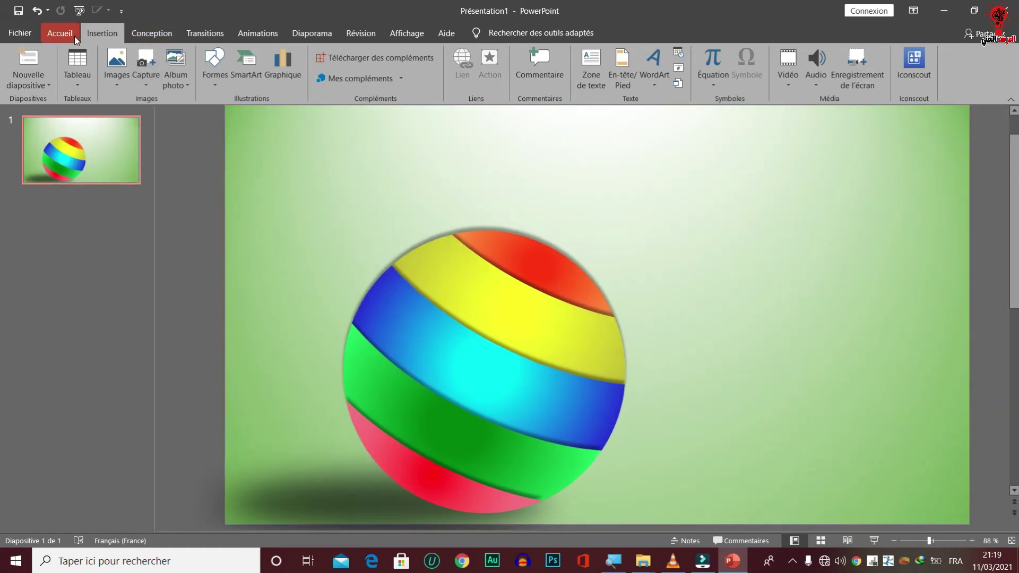
Insert a text box reading "01" in the empty area to the upper right of the ball
{"action": "left_click", "coordinate": [212, 62]}
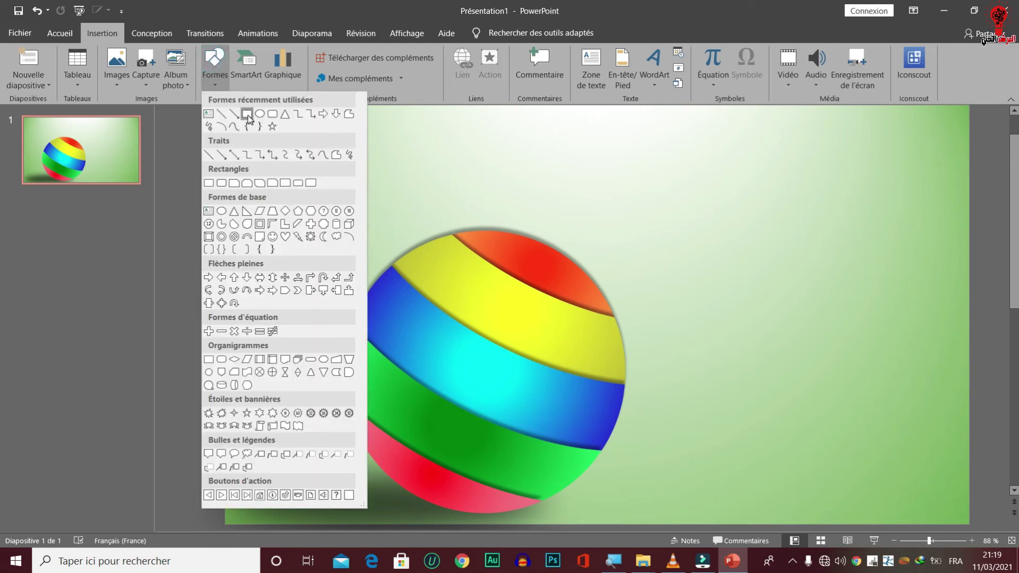
{"action": "left_click", "coordinate": [208, 113]}
{"action": "left_click", "coordinate": [726, 222]}
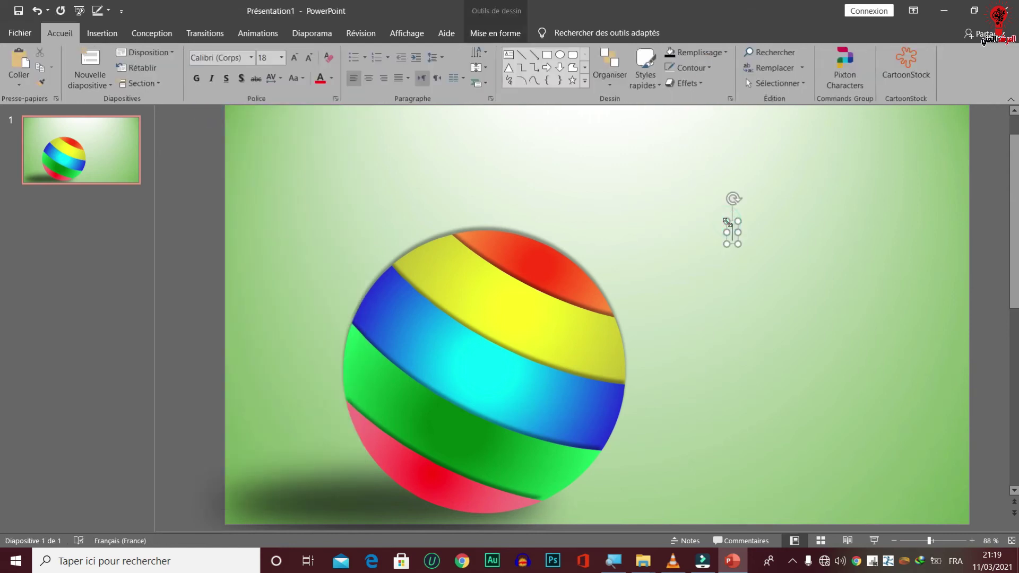
{"action": "type", "text": "01"}
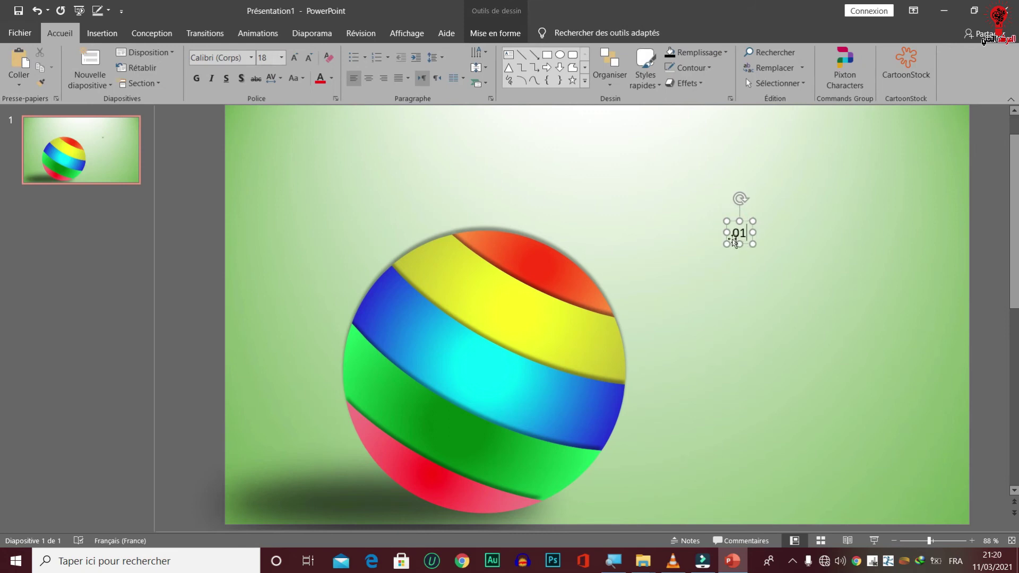
Format the "01" text in the ! PEPSI ! font, coloured white, at size 36
{"action": "double_click", "coordinate": [739, 233]}
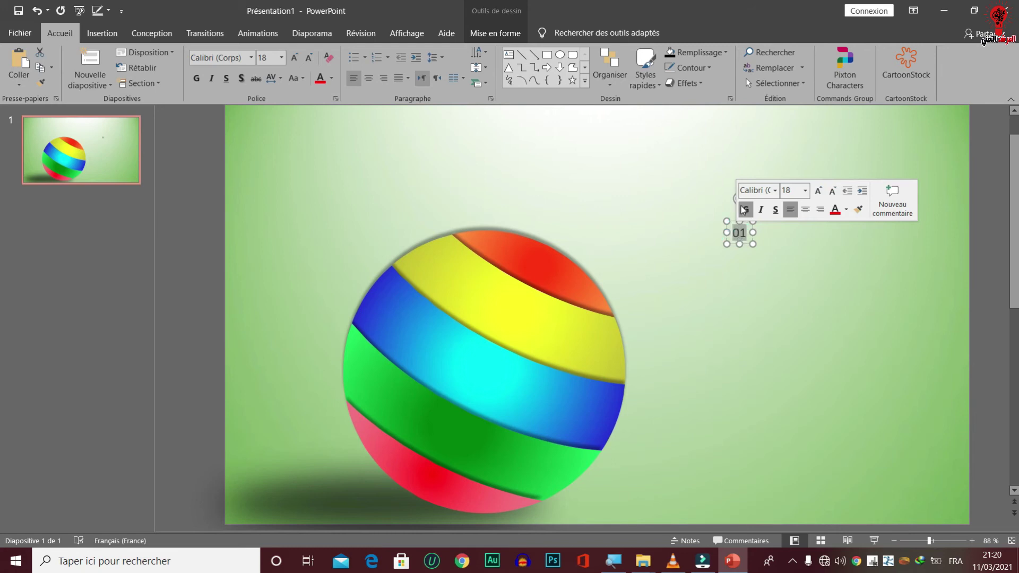
{"action": "left_click", "coordinate": [774, 192]}
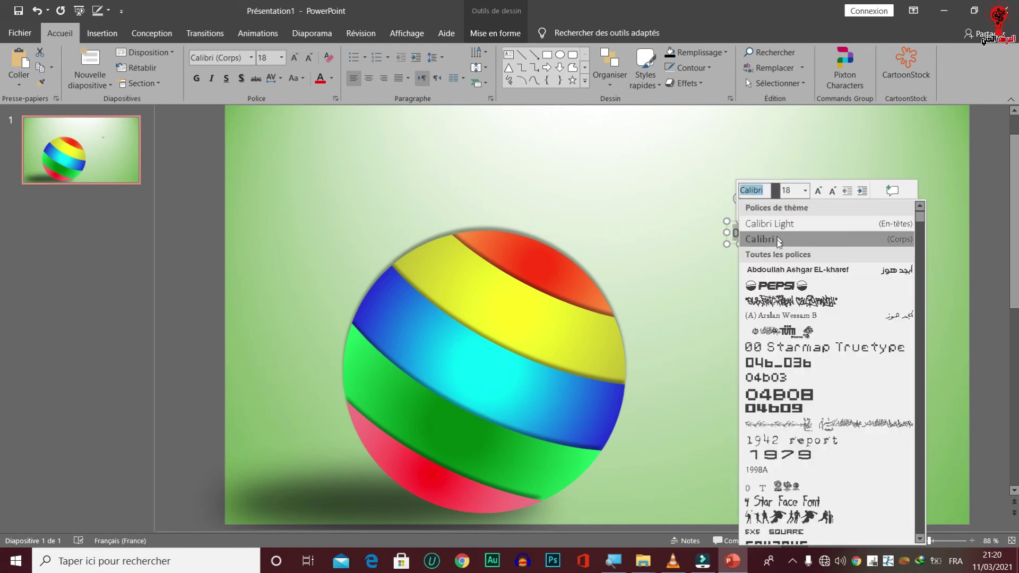
{"action": "left_click", "coordinate": [780, 287]}
{"action": "left_click", "coordinate": [849, 211]}
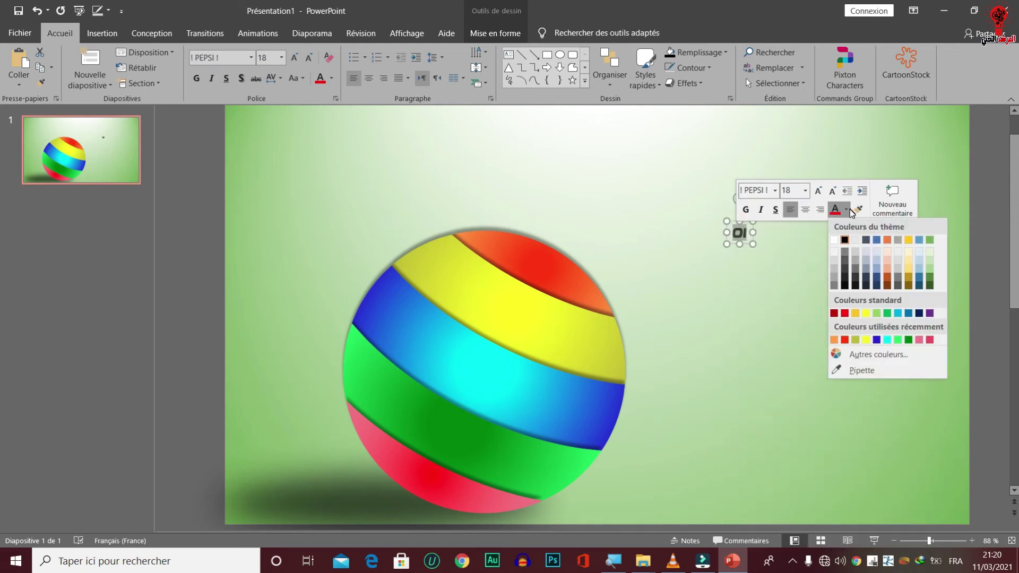
{"action": "left_click", "coordinate": [837, 244]}
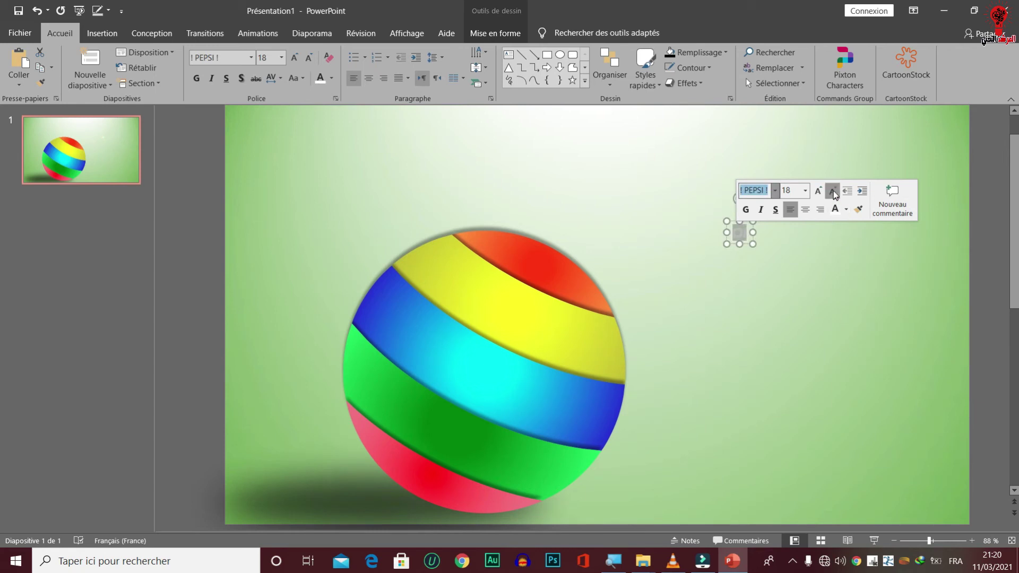
{"action": "left_click", "coordinate": [805, 190]}
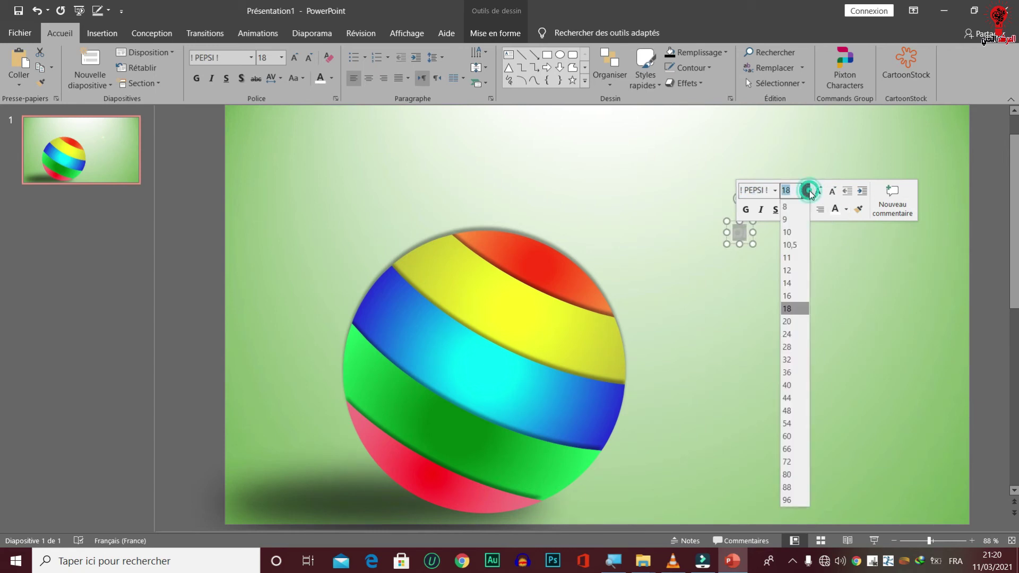
{"action": "left_click", "coordinate": [803, 372]}
{"action": "left_click", "coordinate": [830, 298]}
Place the "01" text box on the ball's red slice and tilt it to follow the ball's angle
{"action": "left_click", "coordinate": [756, 226]}
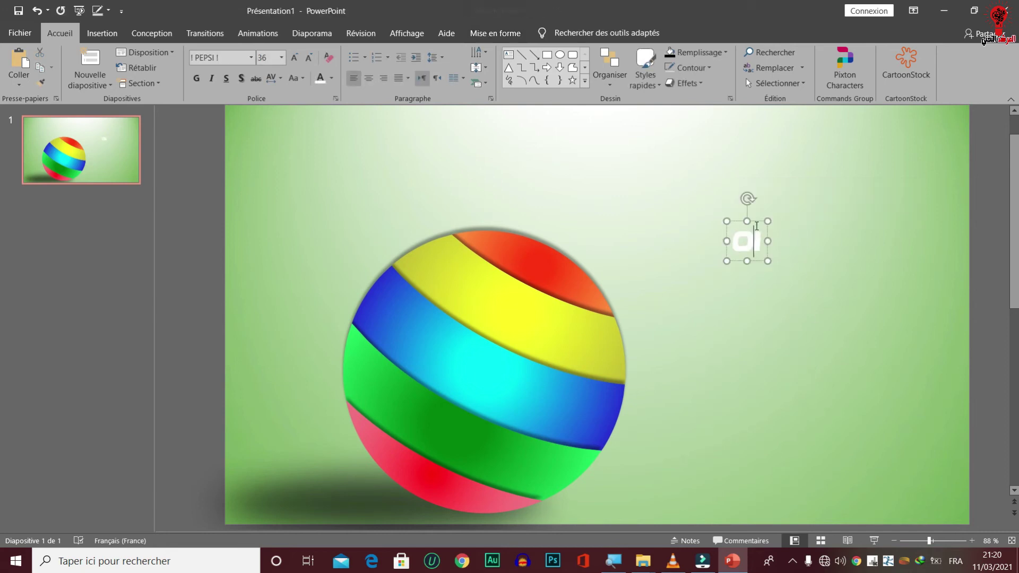
{"action": "left_click_drag", "start_coordinate": [738, 220], "coordinate": [543, 245]}
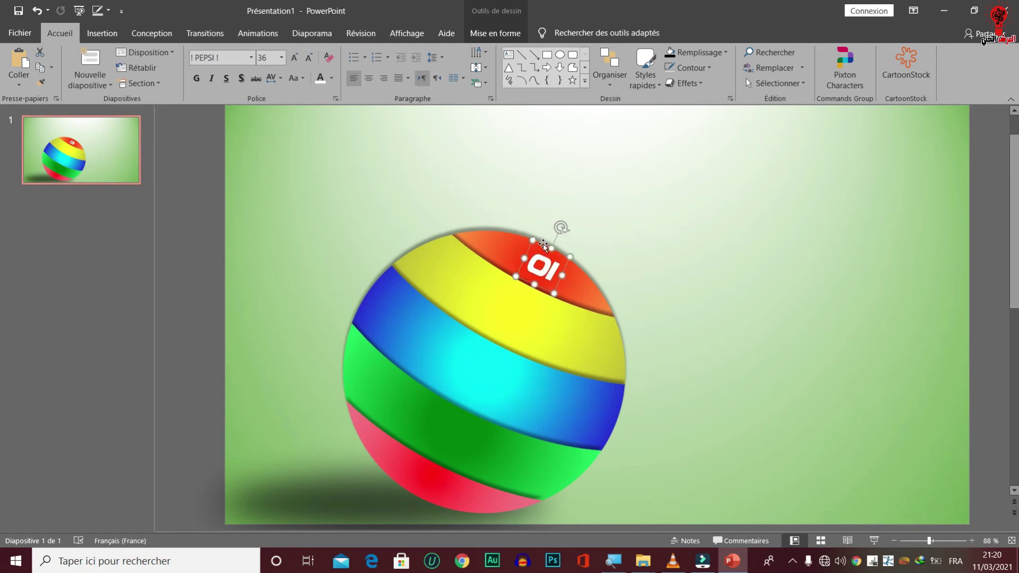